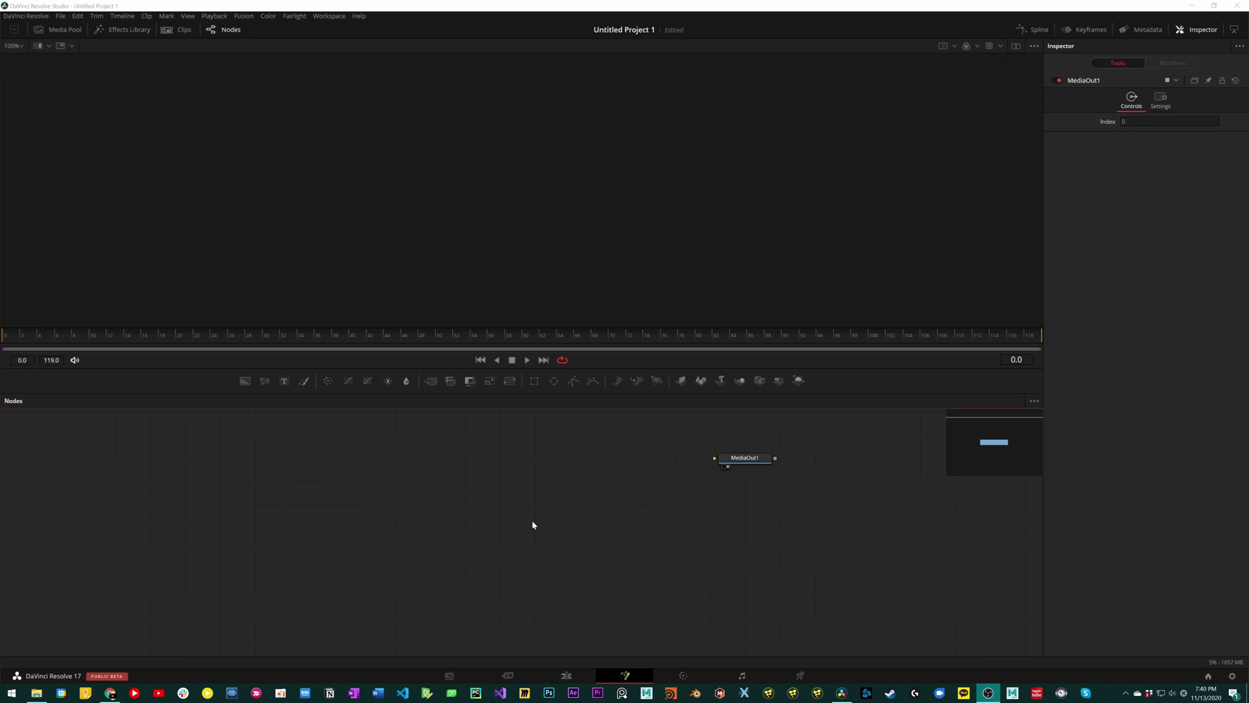
# Step: Show the Shape category of the Fusion tools in the effects library and save the project
pyautogui.click(479, 488)
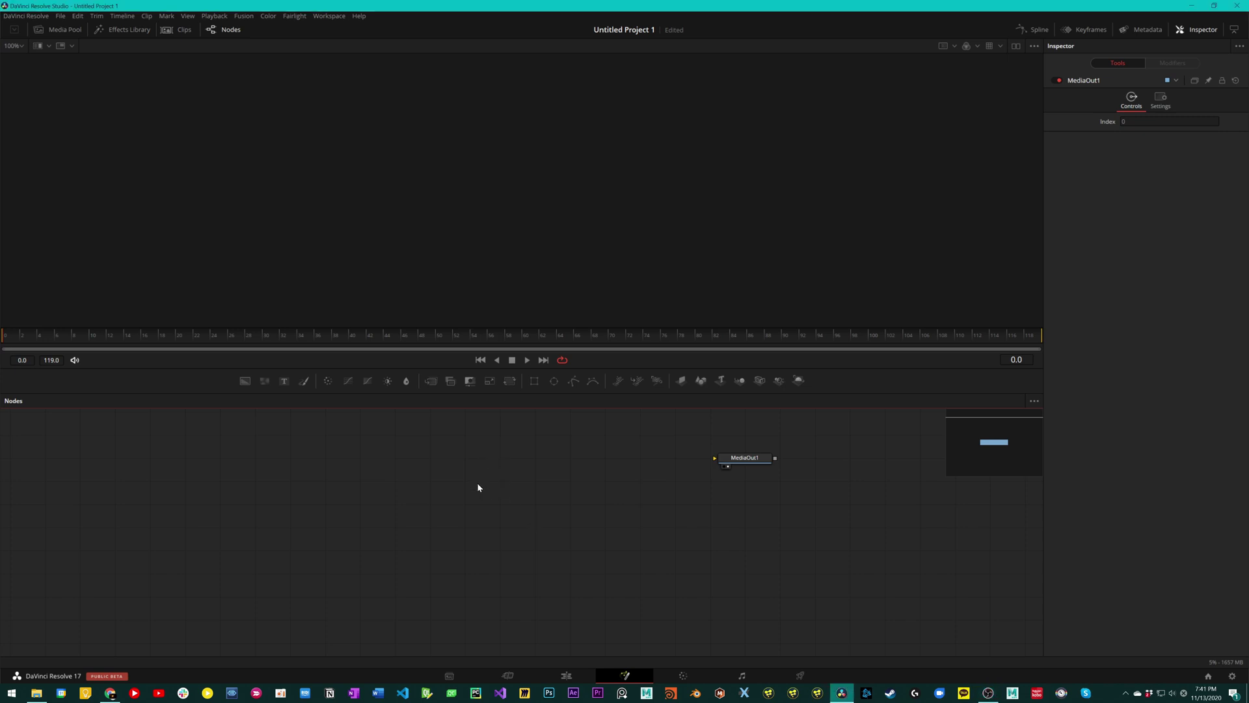
pyautogui.click(252, 225)
pyautogui.click(131, 31)
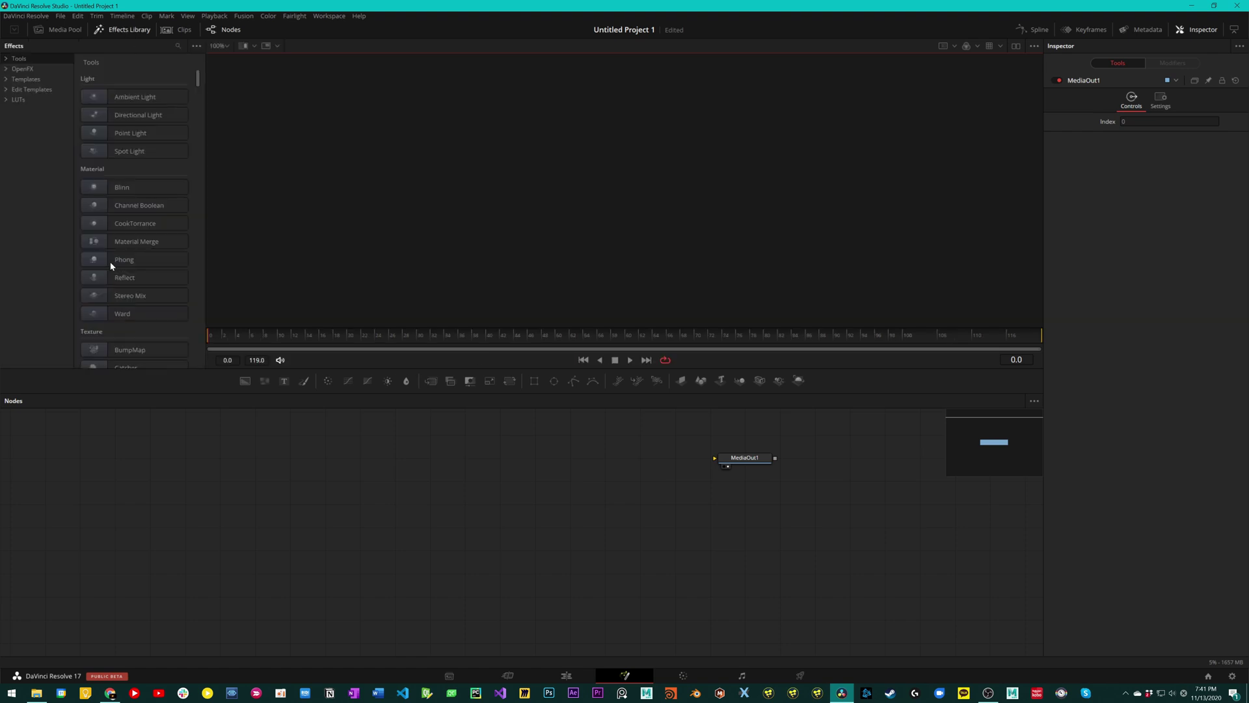
pyautogui.click(6, 59)
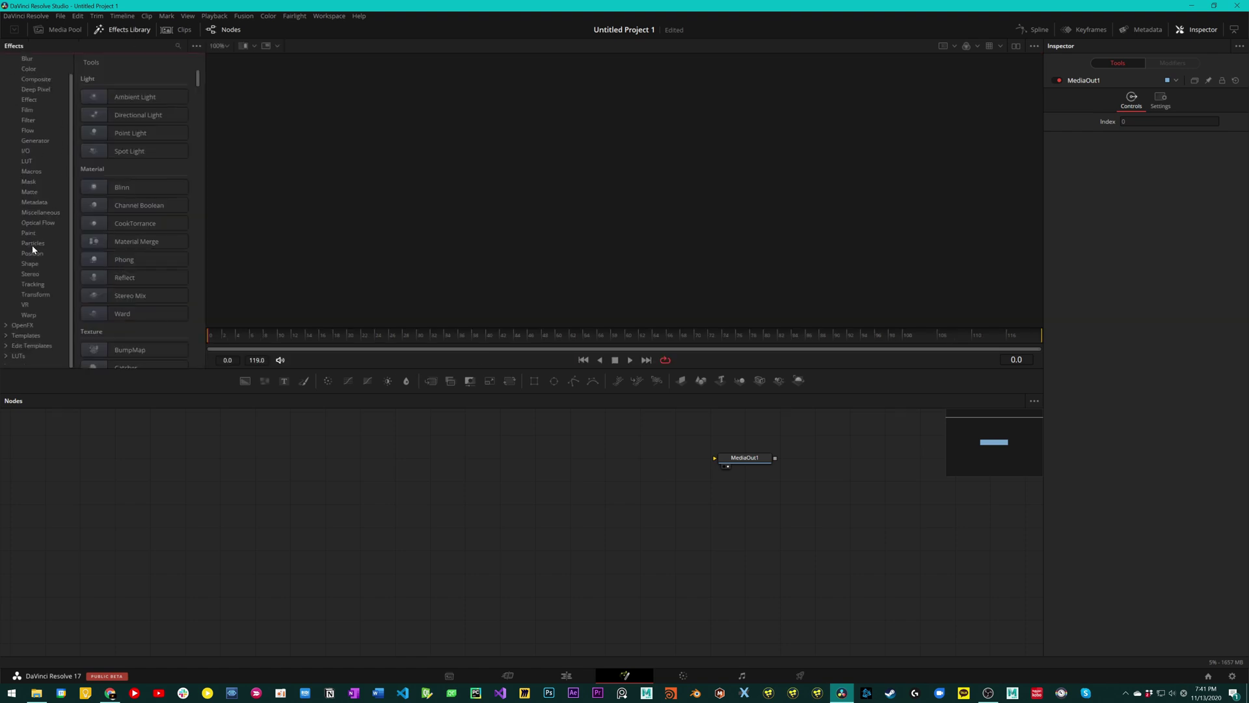
pyautogui.click(36, 268)
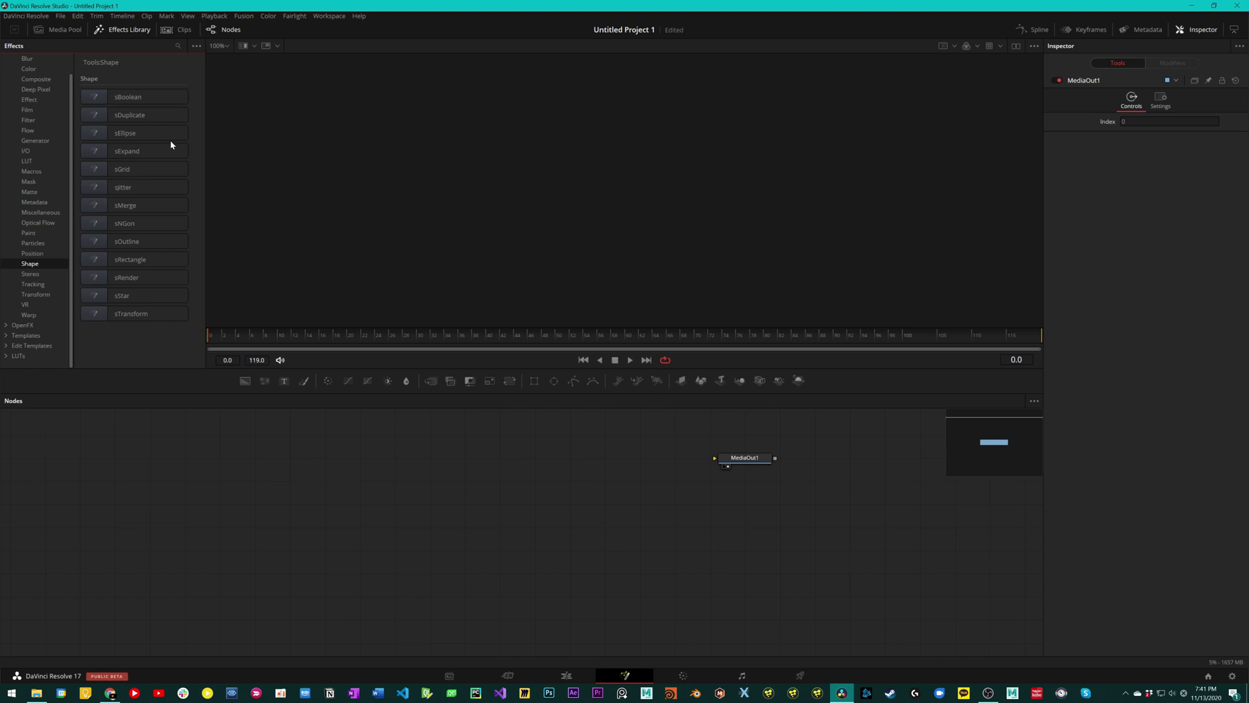
pyautogui.hotkey('ctrl', 's')
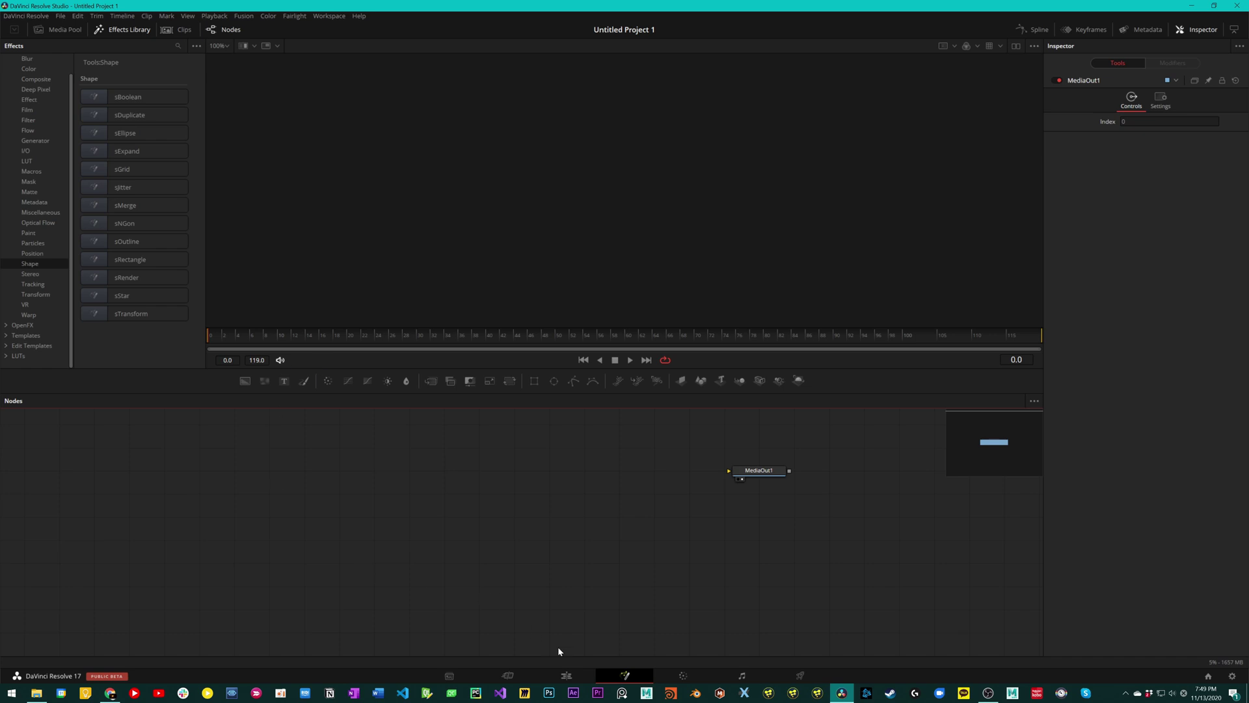
pyautogui.click(570, 675)
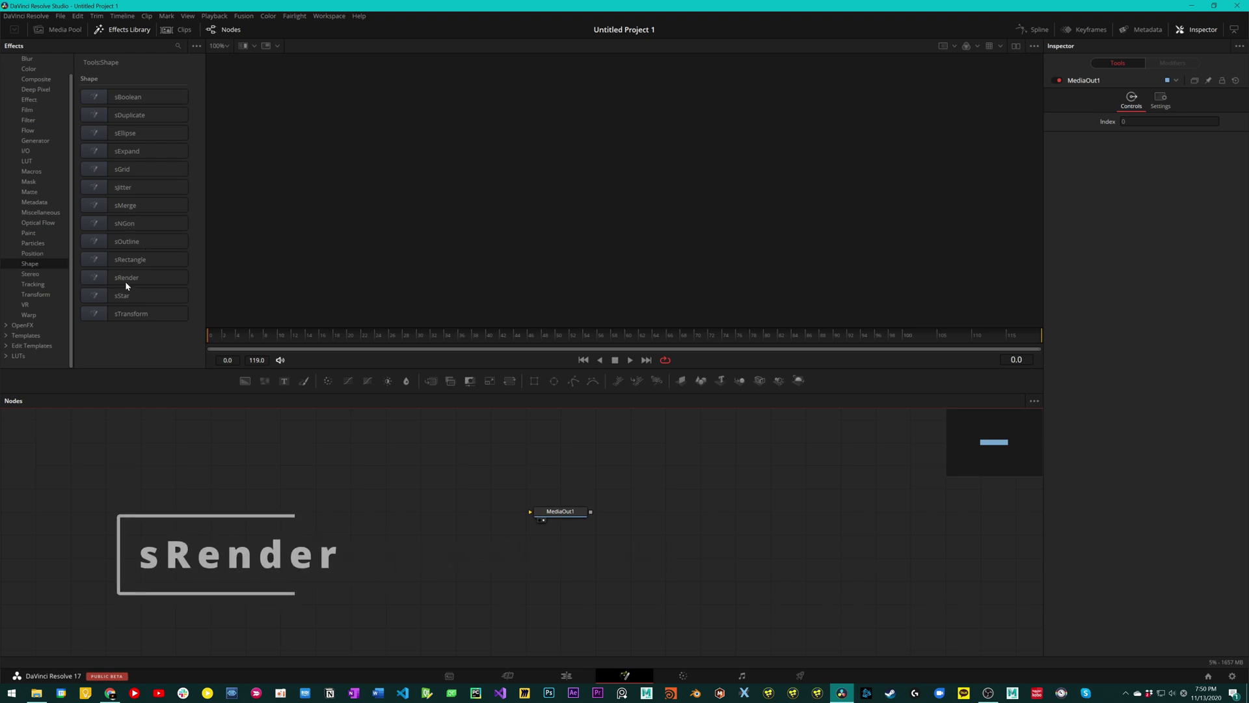
# Step: Add an sEllipse node and an sRender node to the composition, placing sRender between sEllipse and MediaOut
pyautogui.click(123, 133)
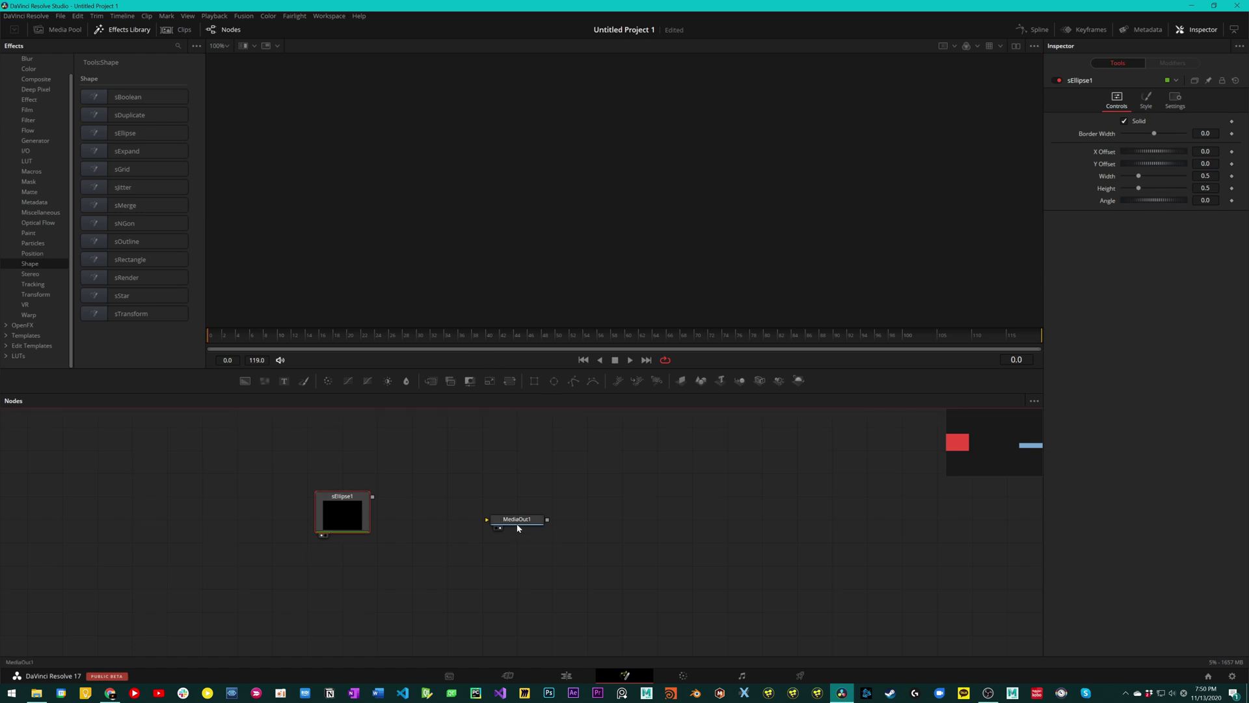
pyautogui.moveTo(519, 520); pyautogui.dragTo(623, 497)
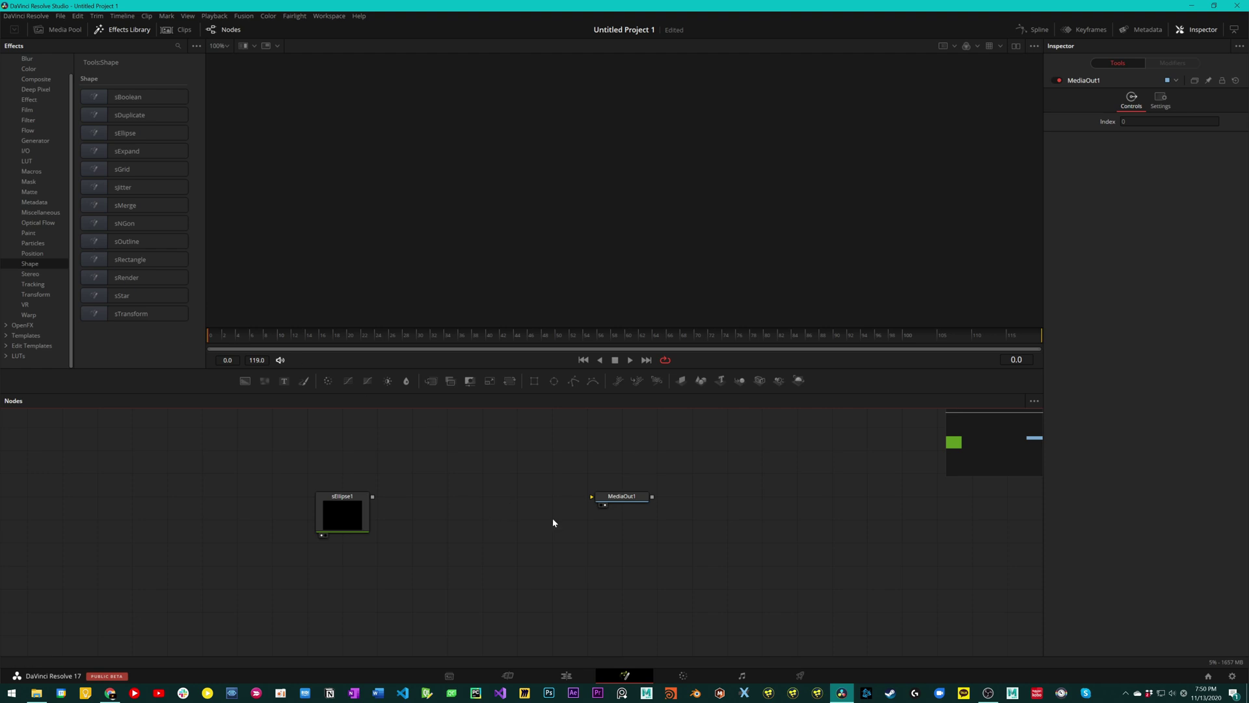
pyautogui.click(123, 277)
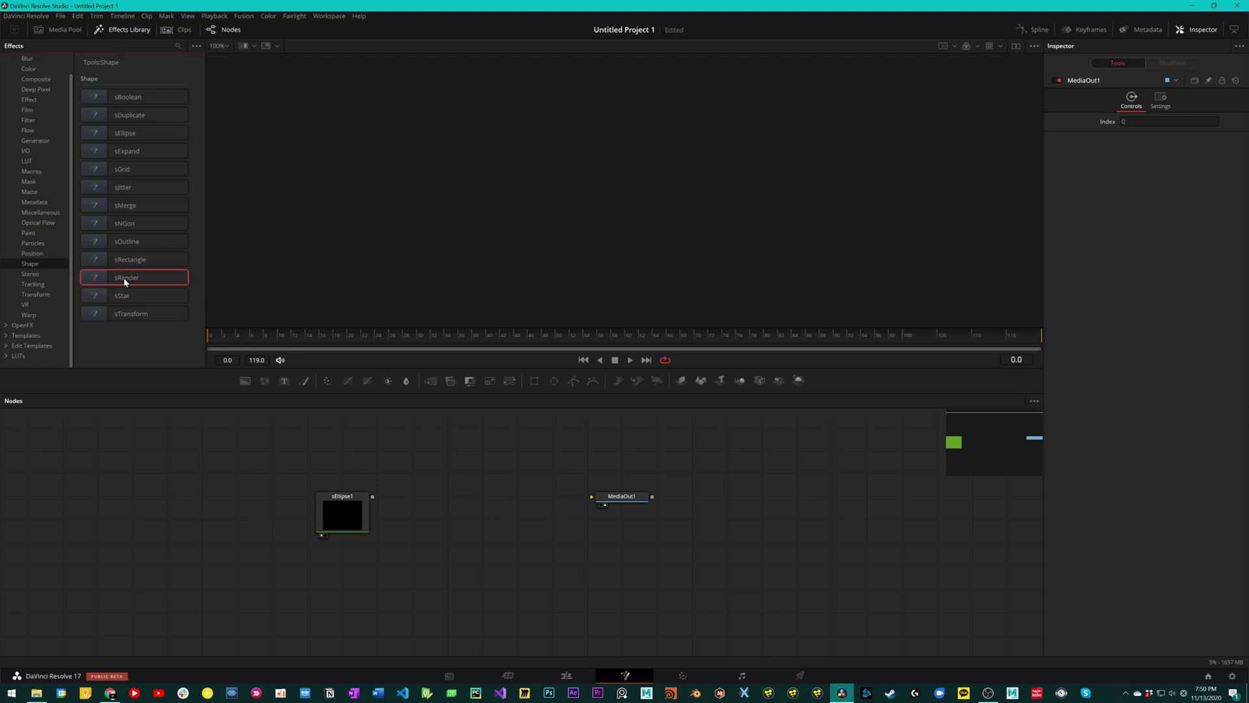
pyautogui.moveTo(513, 524); pyautogui.dragTo(478, 501)
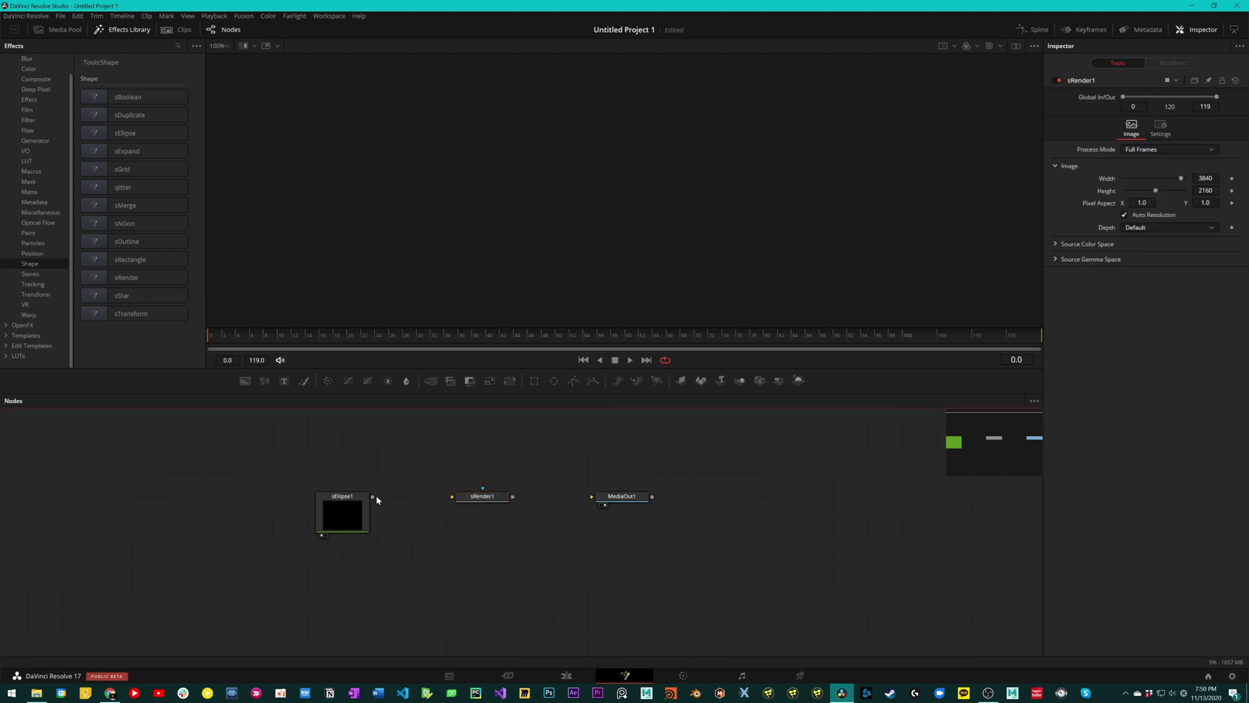
# Step: Connect the sEllipse node's output to sRender and show sRender in the first viewer
pyautogui.moveTo(372, 497); pyautogui.dragTo(471, 499)
pyautogui.press('1')
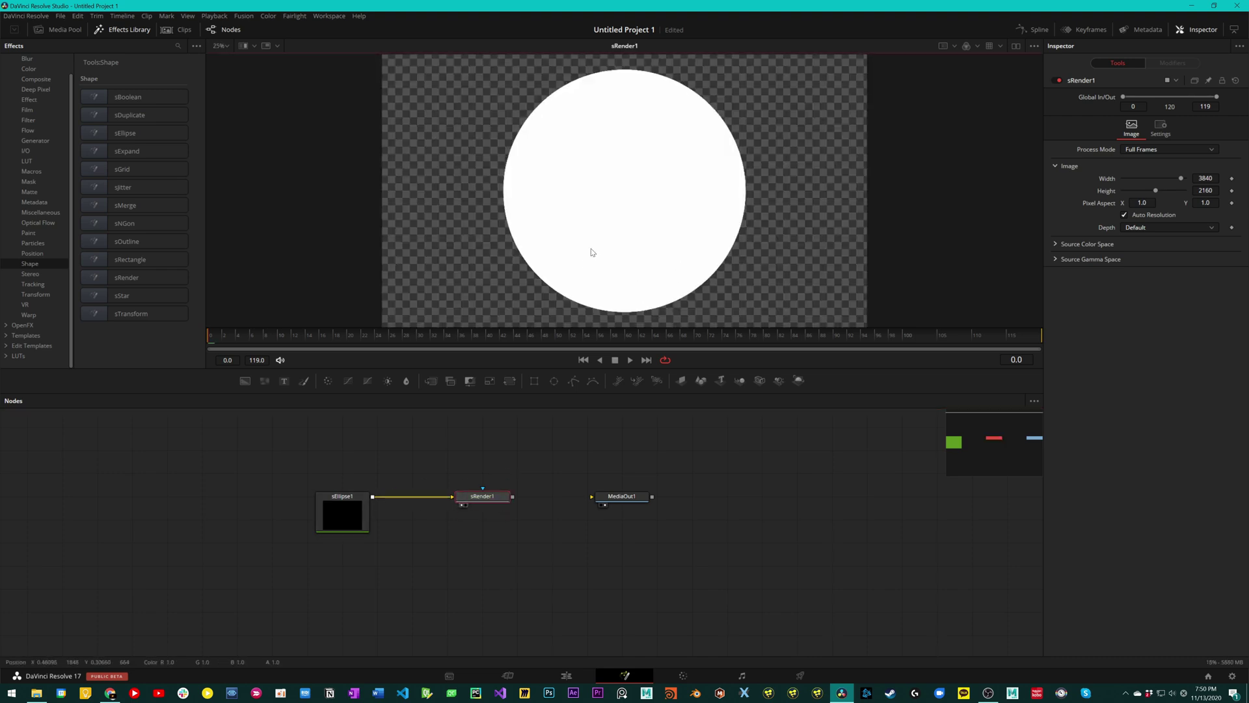
pyautogui.scroll(-1, 591, 251)
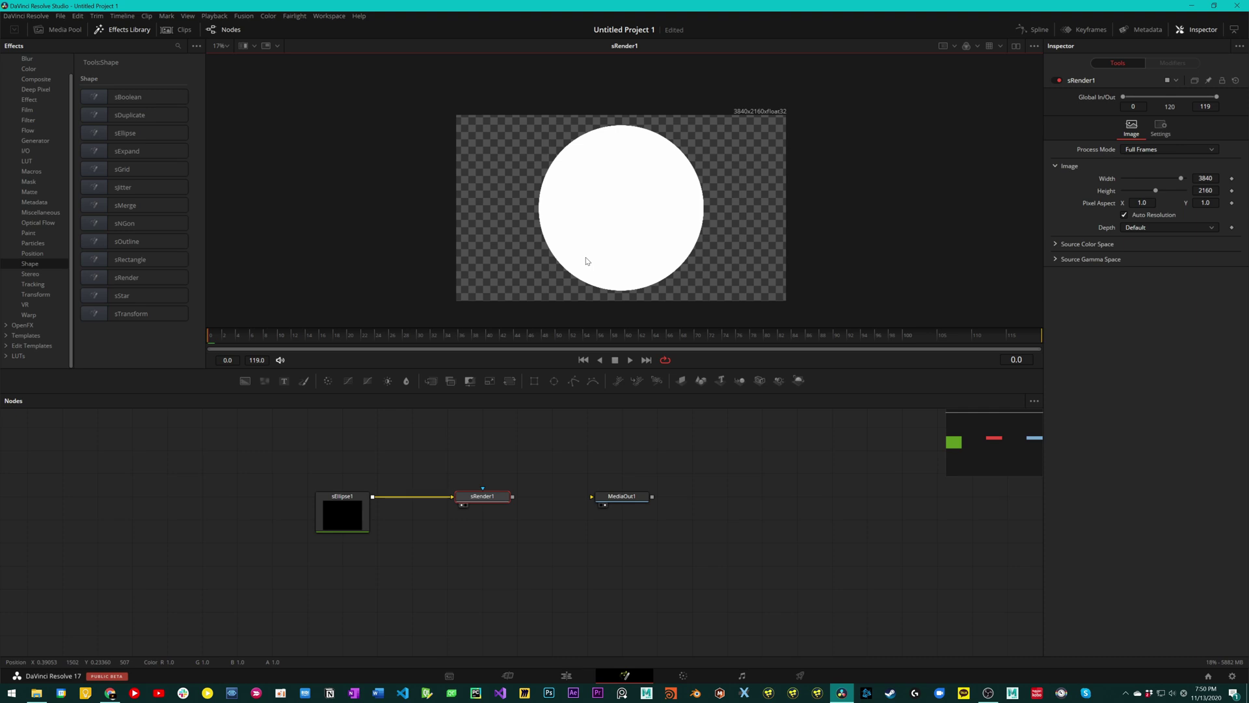
# Step: Connect sRender's output to MediaOut, check the composition on the Edit page and return to Fusion
pyautogui.click(513, 488)
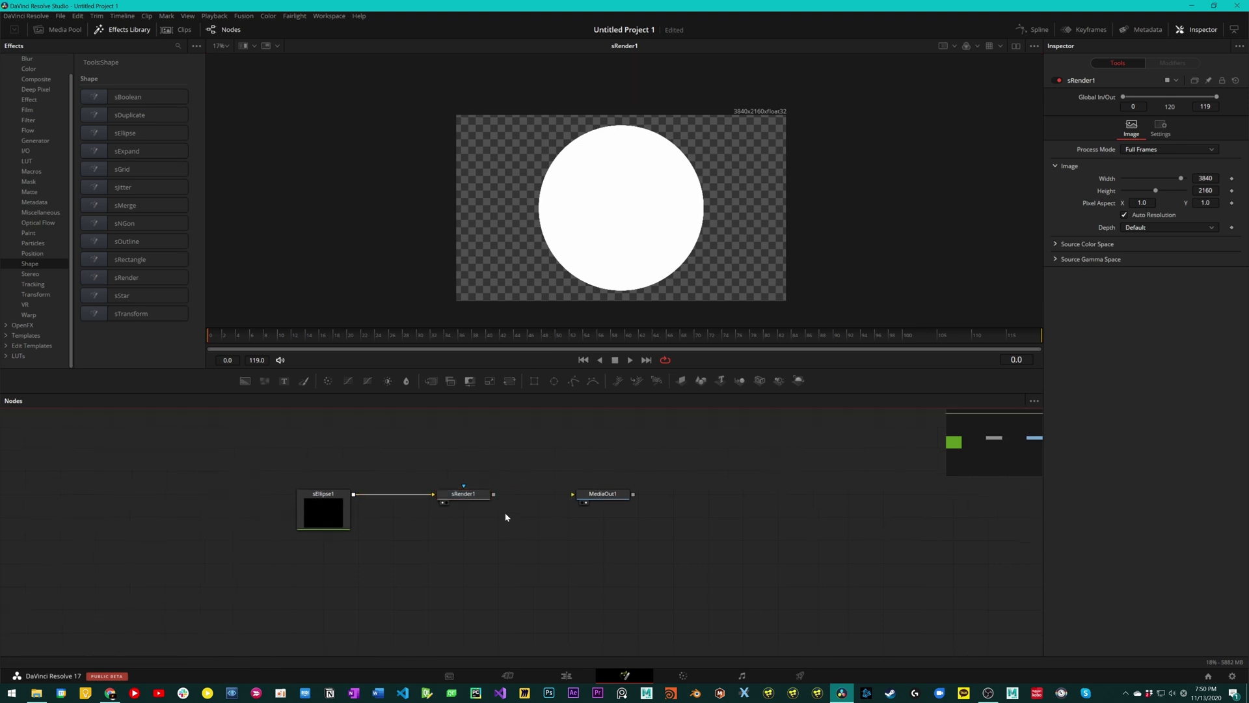
pyautogui.click(487, 494)
pyautogui.moveTo(501, 488); pyautogui.dragTo(608, 498)
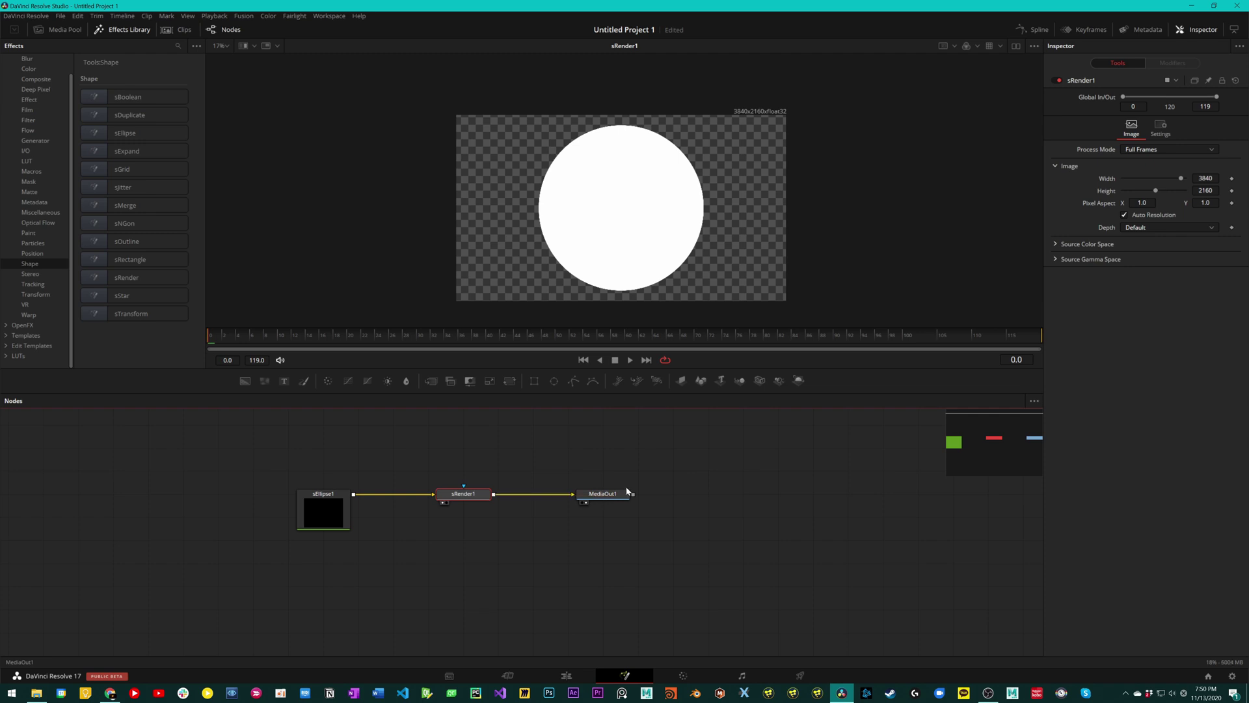
pyautogui.click(602, 497)
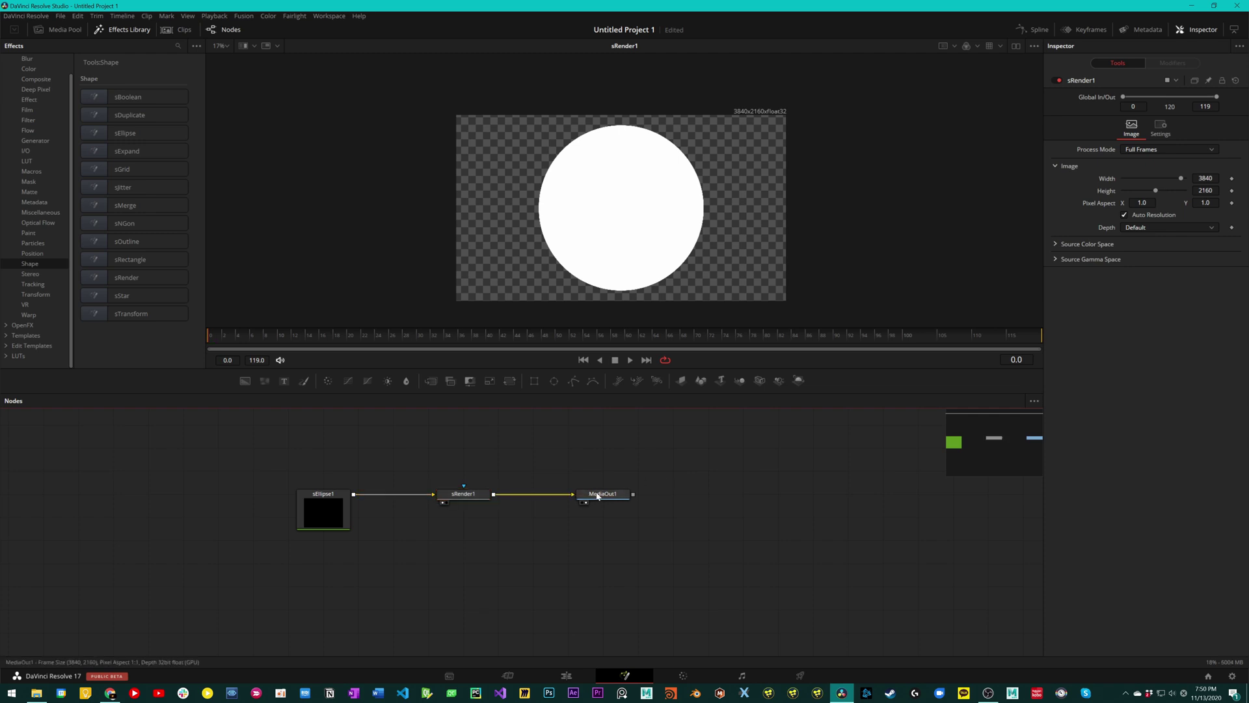
pyautogui.click(566, 676)
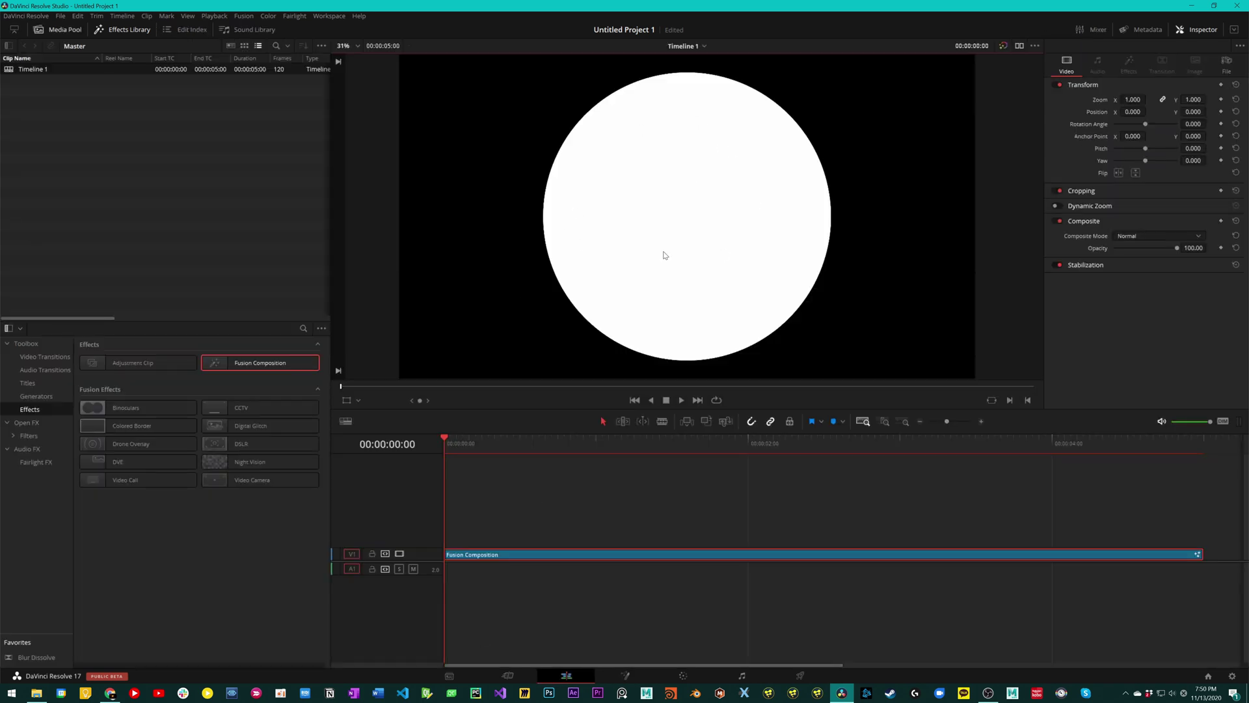
pyautogui.click(625, 676)
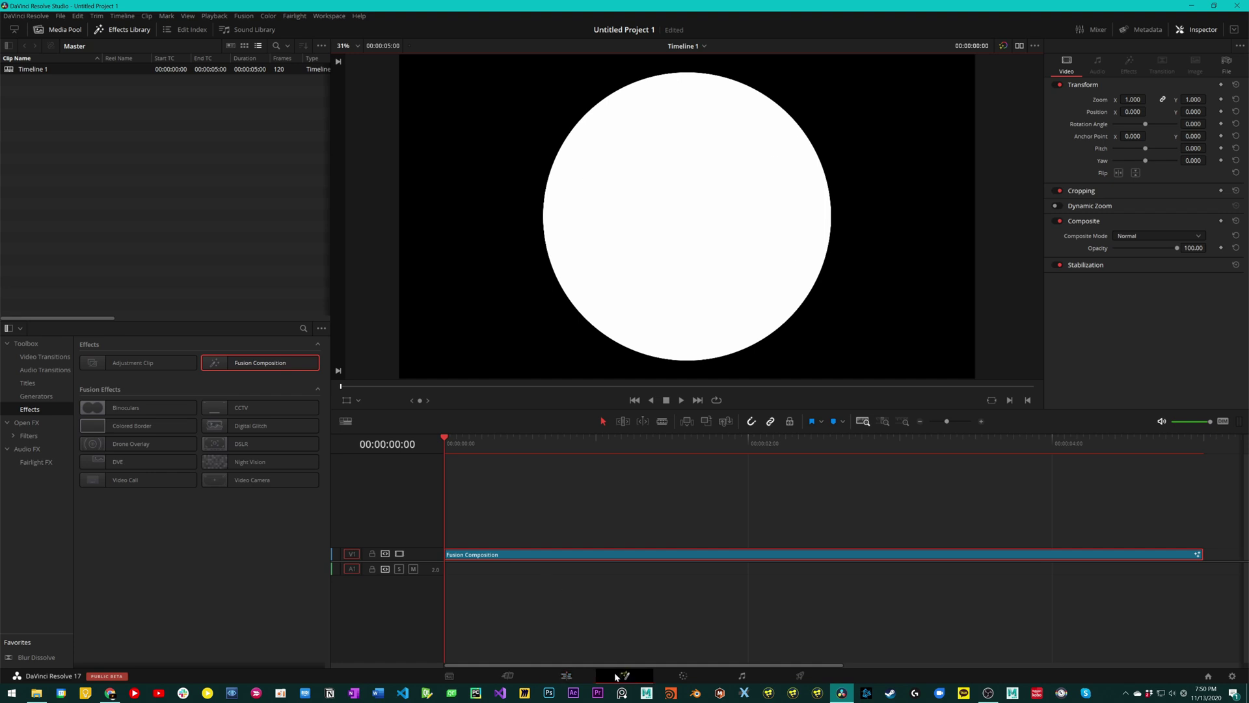
# Step: Set the sEllipse style colour to green #00aa00, check it on the Edit page and return to Fusion
pyautogui.click(320, 529)
pyautogui.click(1146, 99)
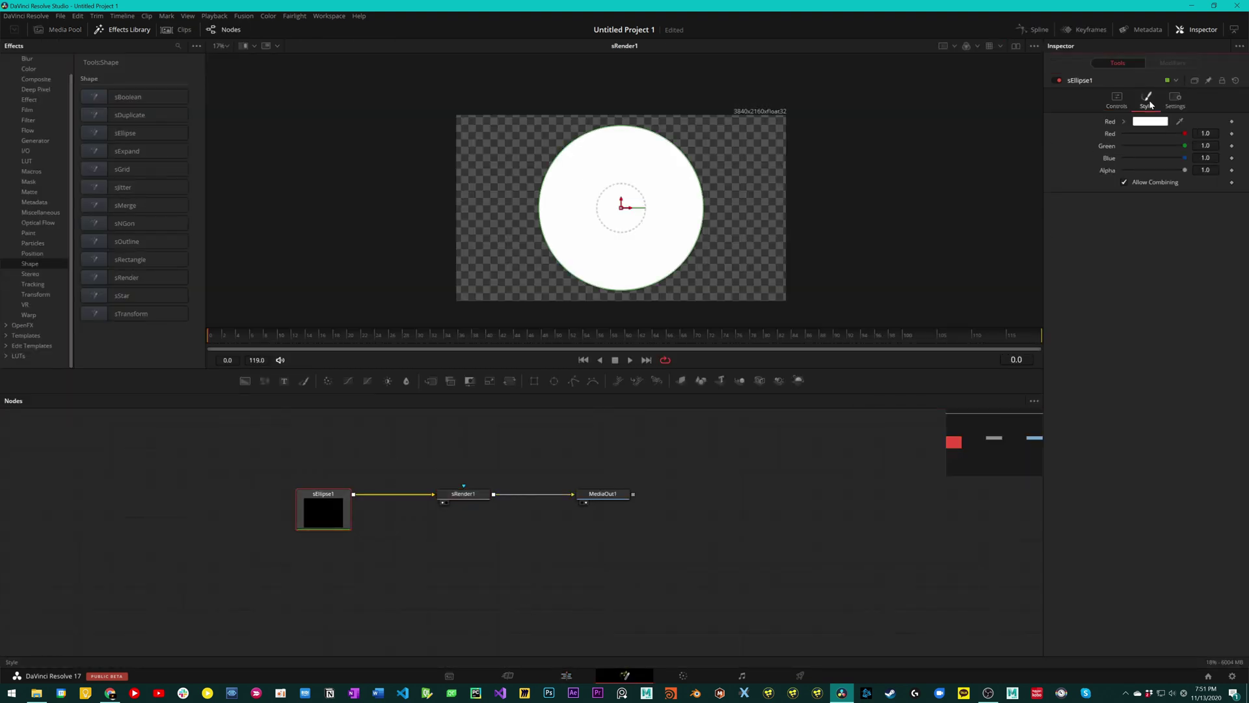
pyautogui.click(1150, 121)
pyautogui.click(556, 268)
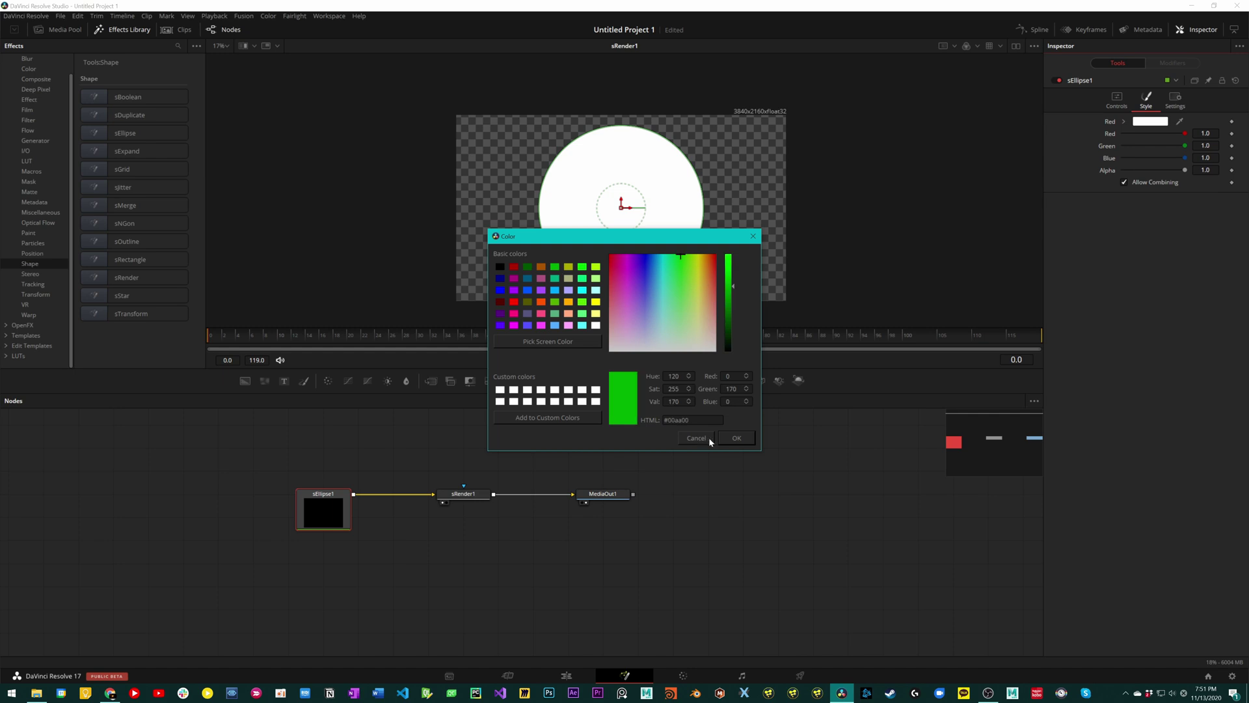
pyautogui.click(734, 438)
pyautogui.click(581, 677)
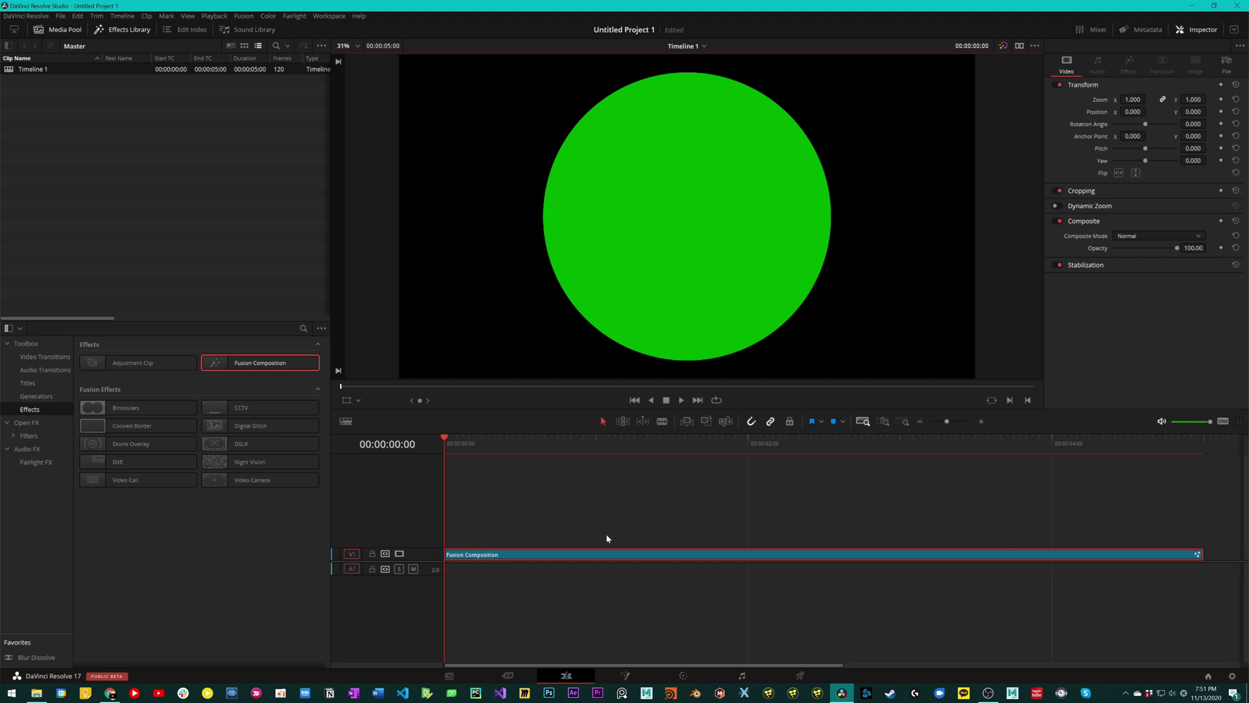
pyautogui.click(626, 676)
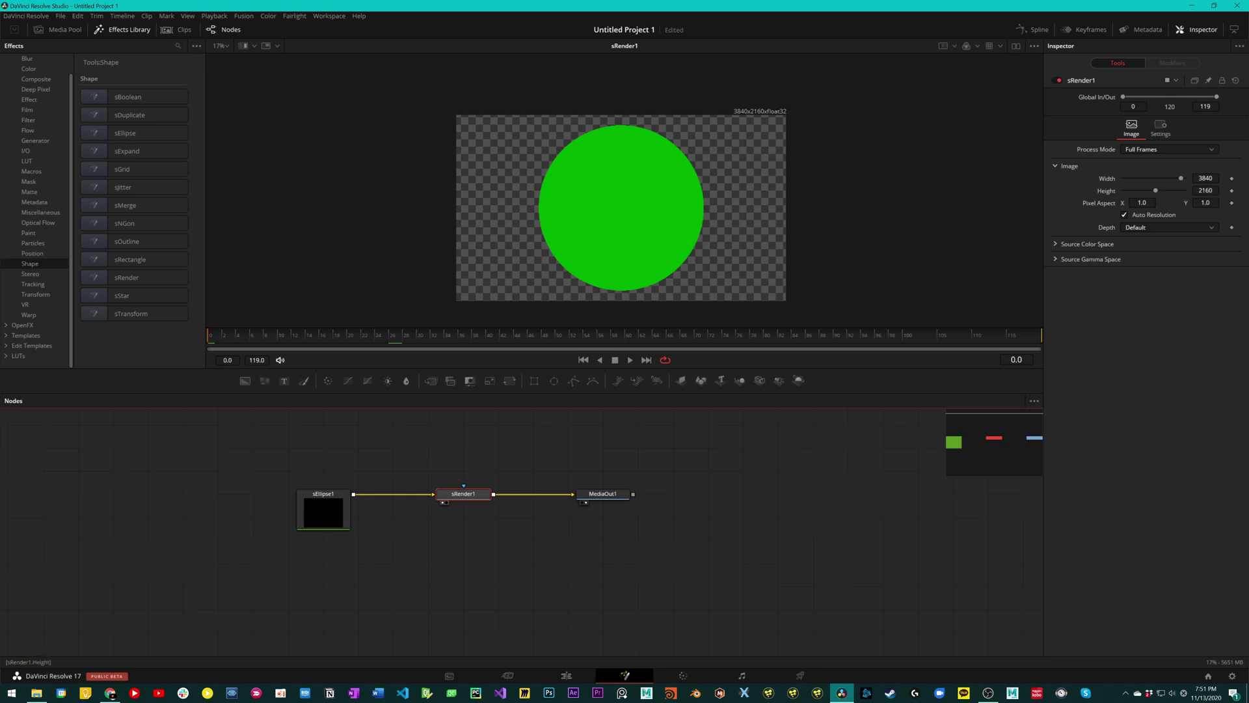
# Step: Add a new sEllipse node in front of sRender and connect its output to sRender's input
pyautogui.click(564, 450)
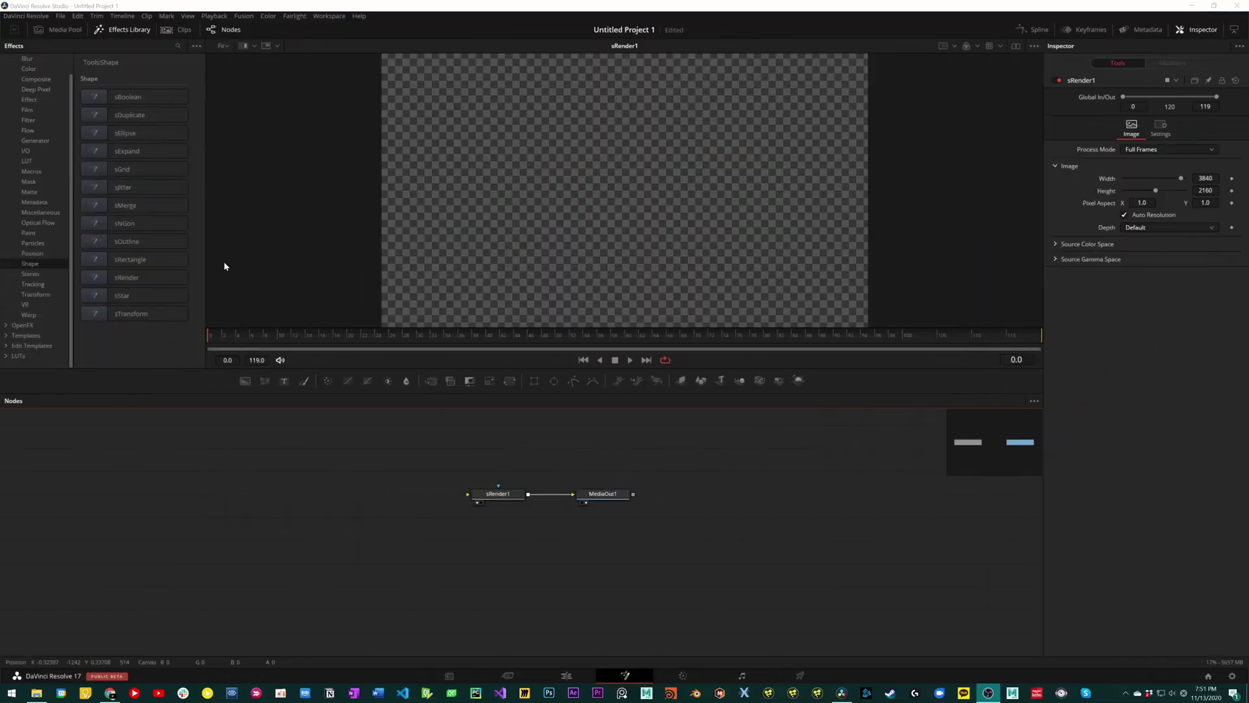
pyautogui.moveTo(125, 134); pyautogui.dragTo(337, 506)
pyautogui.doubleClick(134, 134)
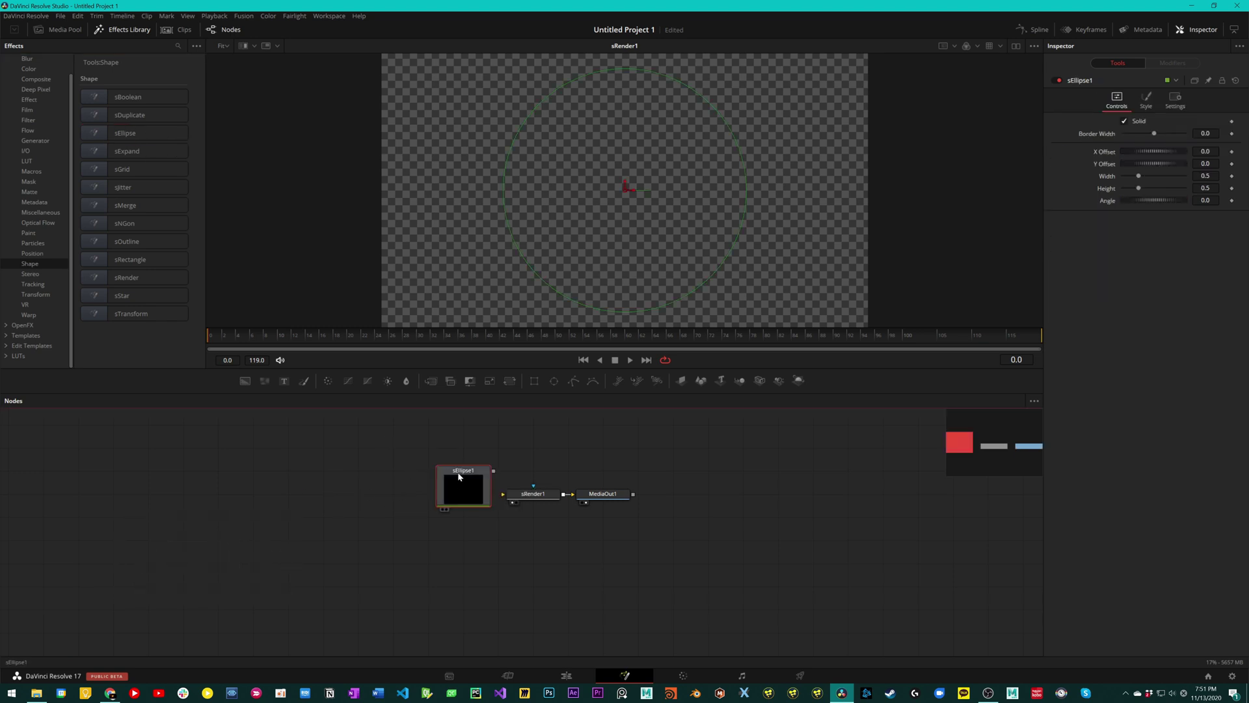
pyautogui.moveTo(477, 476); pyautogui.dragTo(408, 522)
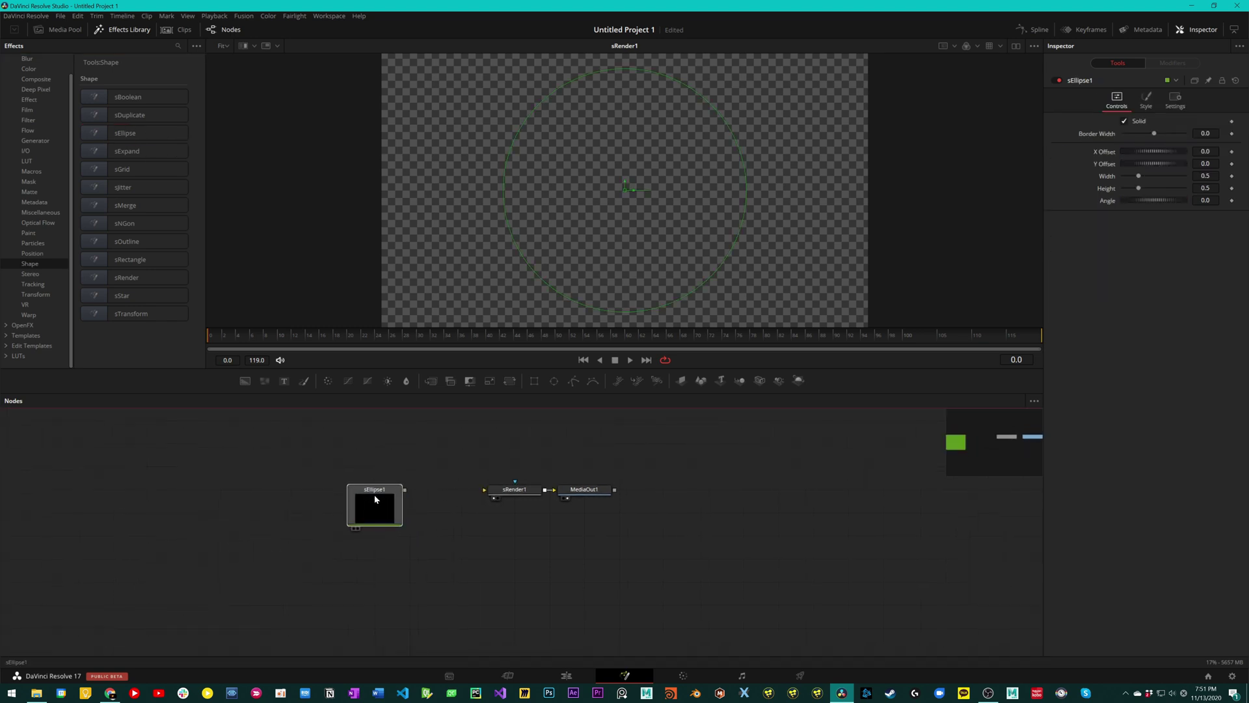
pyautogui.click(447, 463)
pyautogui.moveTo(369, 489)
pyautogui.mouseDown()
pyautogui.moveTo(502, 477)
pyautogui.moveTo(500, 489)
pyautogui.mouseUp()
pyautogui.moveTo(310, 503); pyautogui.dragTo(380, 503)
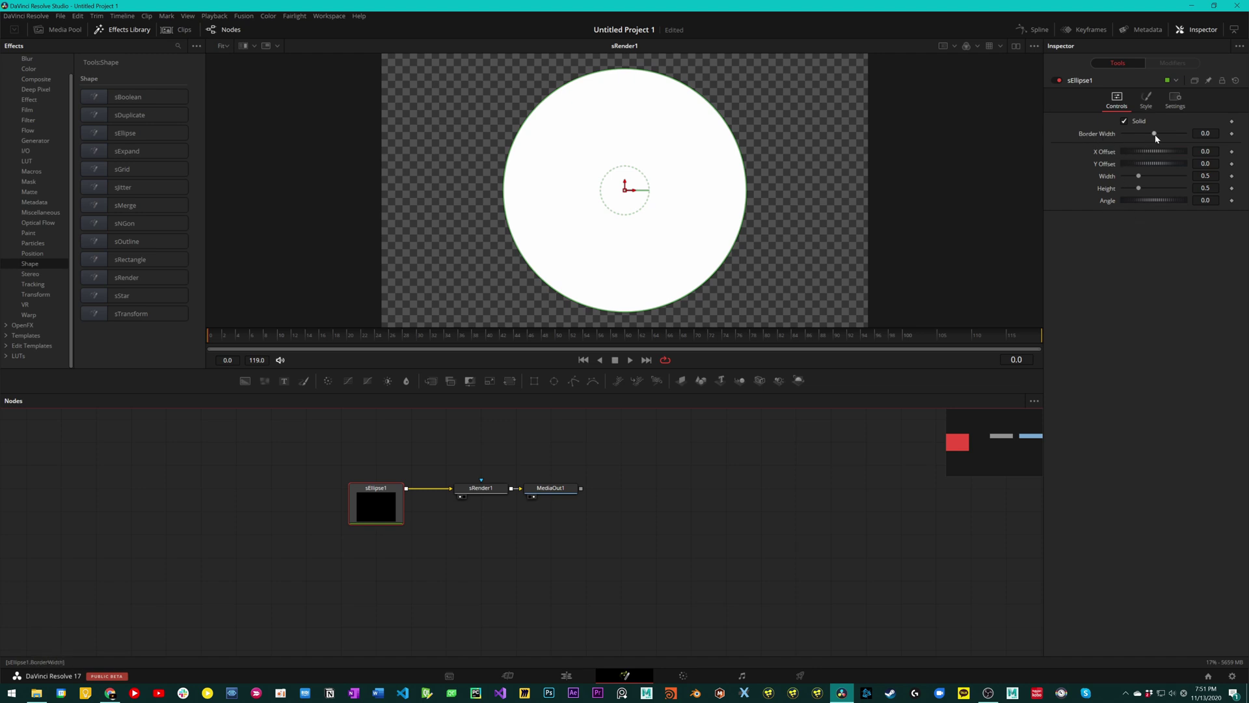
# Step: Adjust the ellipse to X Offset -0.087, Y Offset 0.058, Width 0.441 and Height 0.488
pyautogui.moveTo(1156, 135); pyautogui.dragTo(1138, 190)
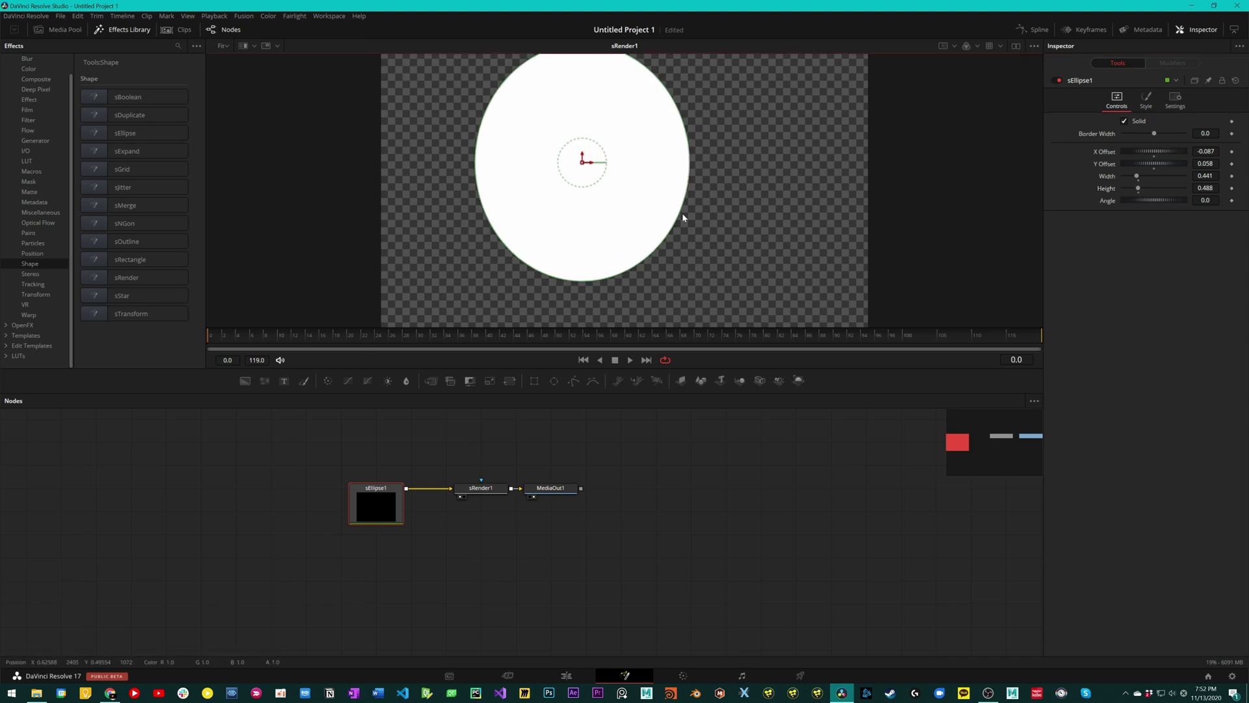
pyautogui.scroll(-1, 682, 212)
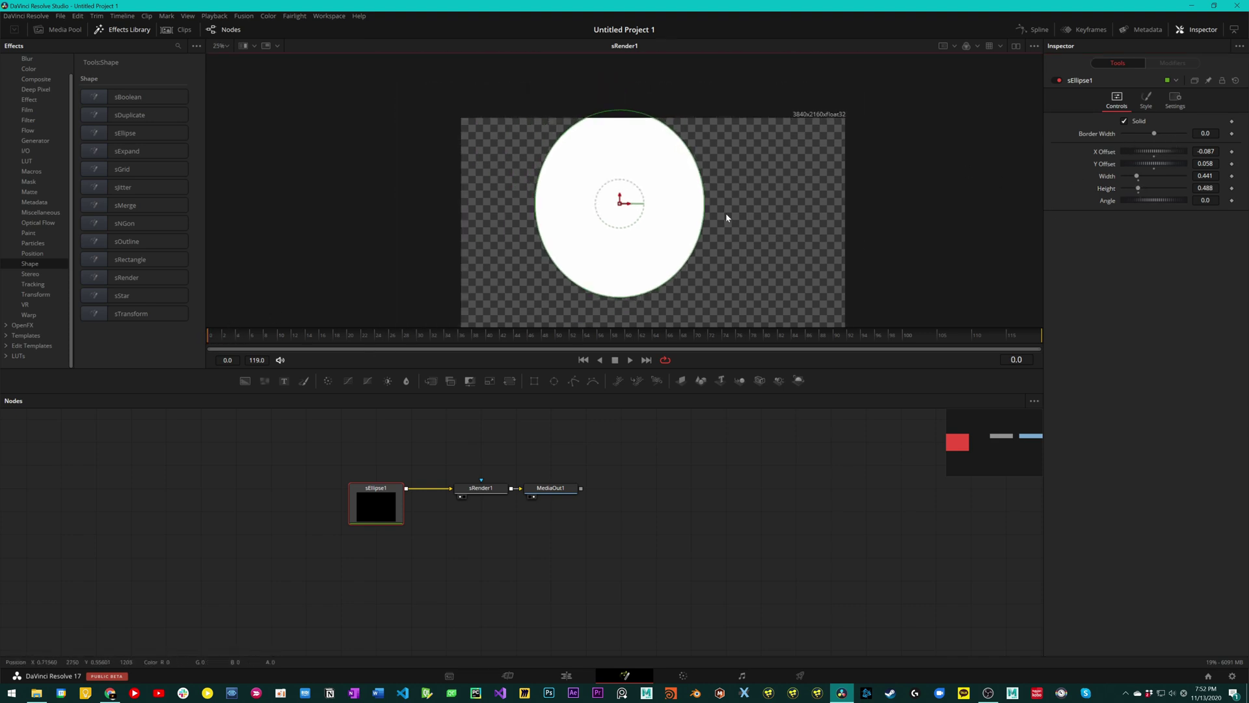
# Step: Keyframe the ellipse's X Offset at frame 0, move the ellipse rightward at about frame 50, and preview the motion at frame 25
pyautogui.click(1232, 152)
pyautogui.moveTo(664, 232); pyautogui.dragTo(466, 206)
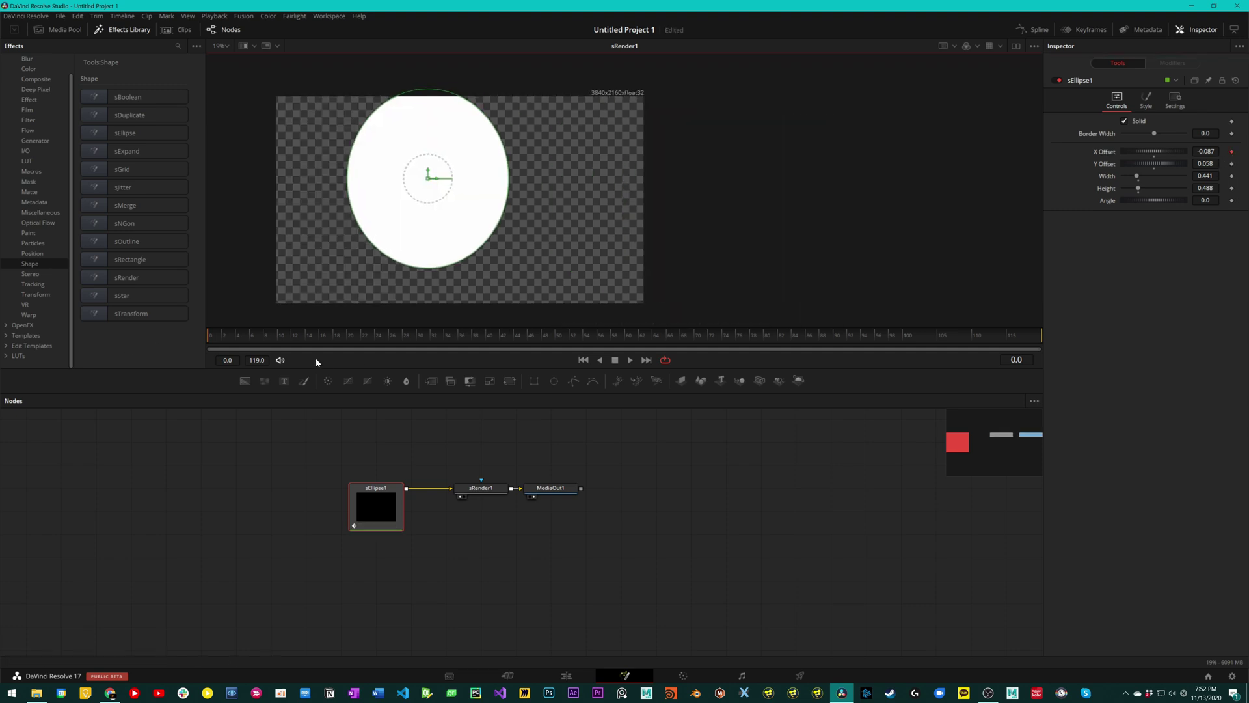
pyautogui.click(481, 336)
pyautogui.click(559, 336)
pyautogui.moveTo(427, 182); pyautogui.dragTo(724, 187)
pyautogui.moveTo(557, 337); pyautogui.dragTo(402, 360)
pyautogui.click(535, 271)
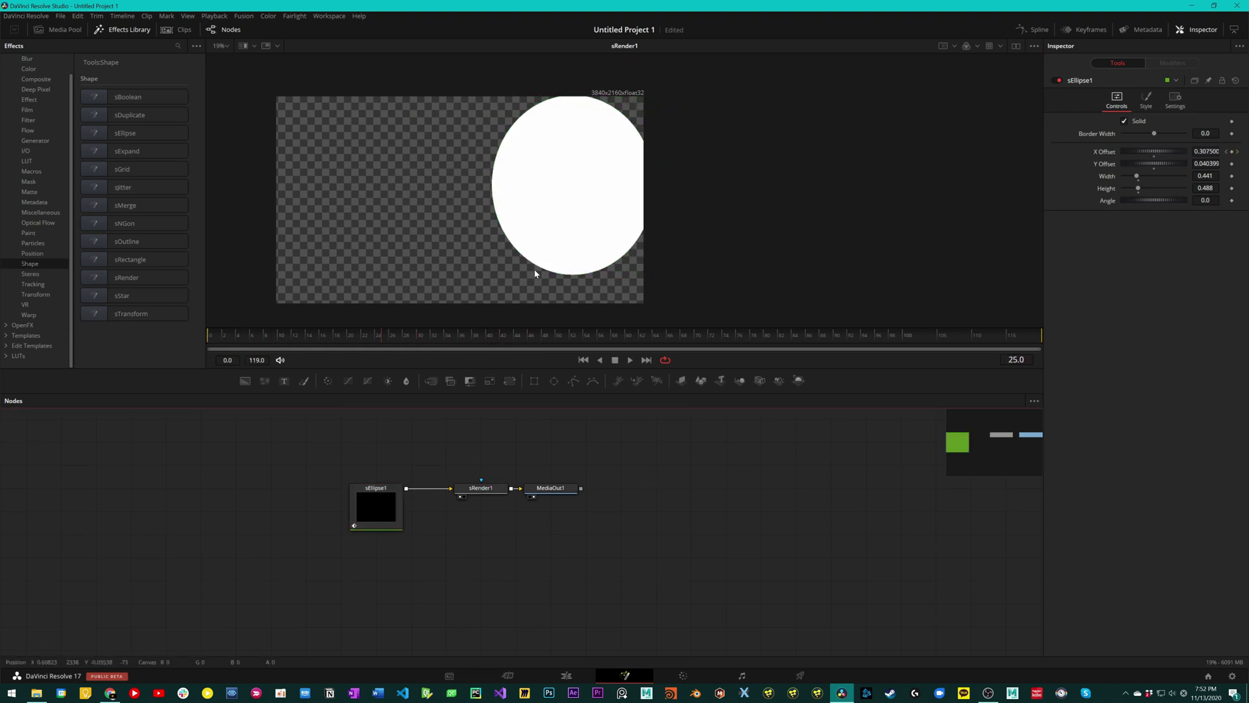
# Step: Inspect the moving ellipse's edge up close and space the MediaOut node farther from sRender
pyautogui.click(481, 490)
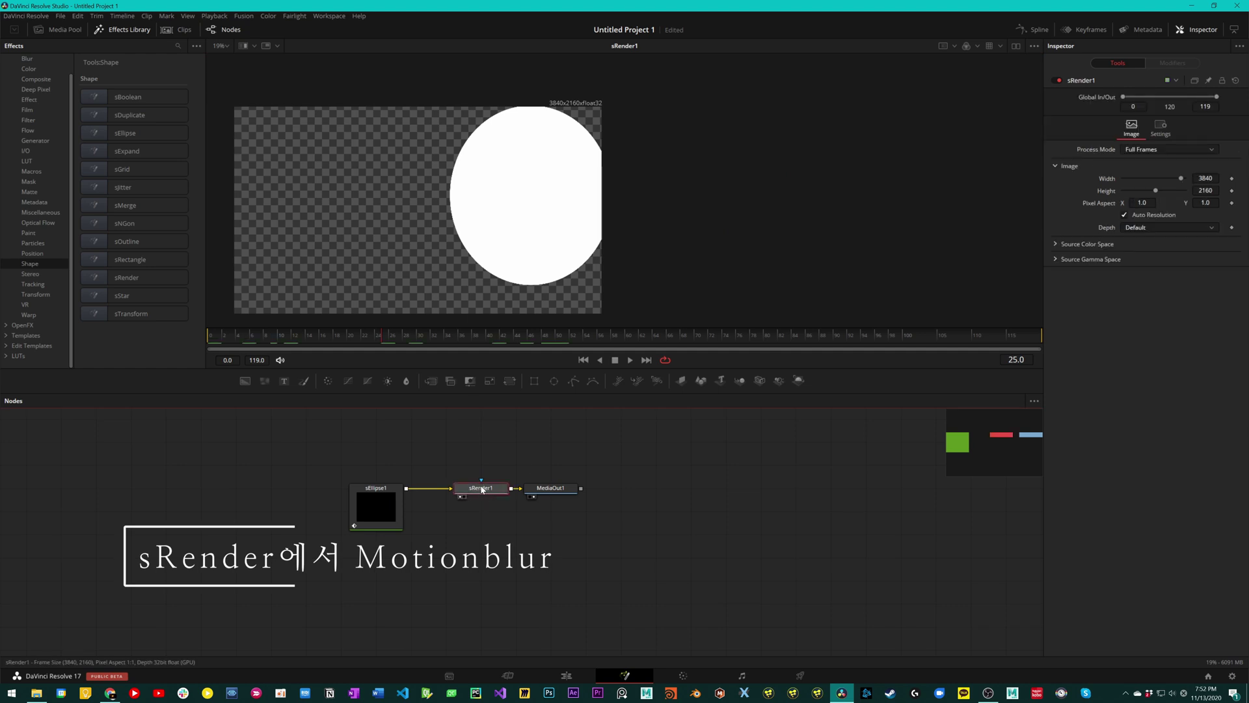
pyautogui.click(513, 458)
pyautogui.click(474, 256)
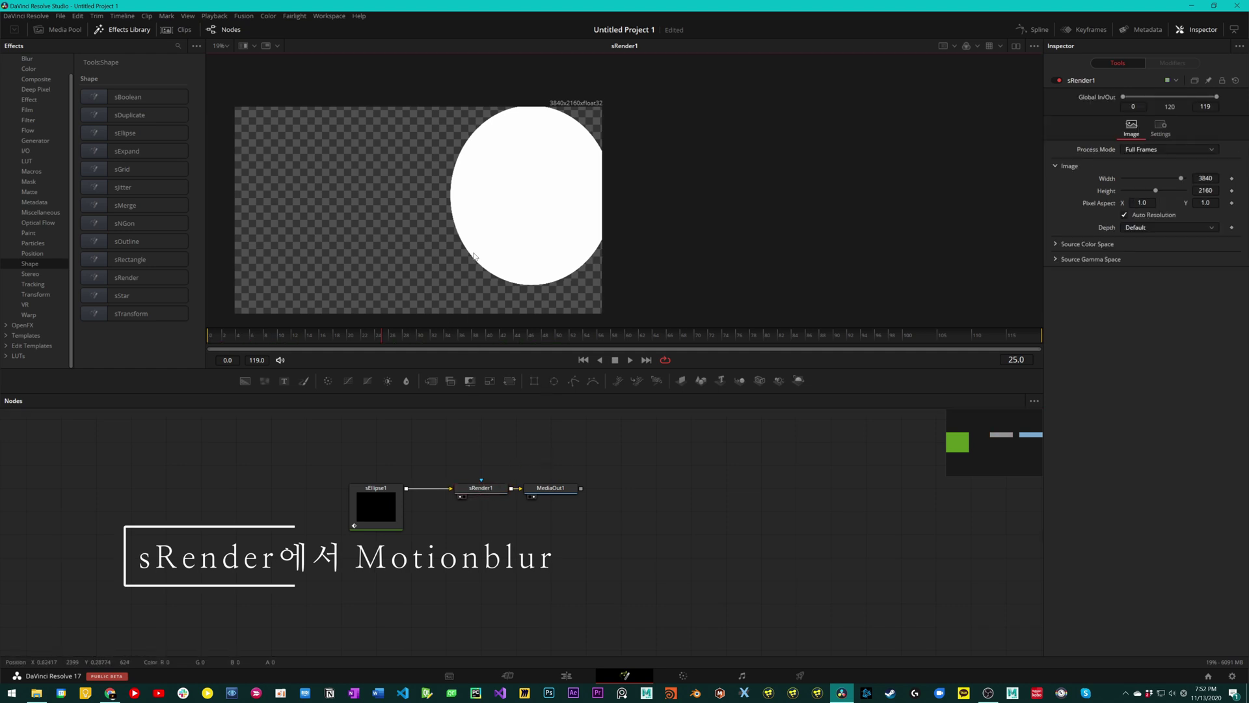
pyautogui.scroll(3, 473, 256)
pyautogui.moveTo(576, 489); pyautogui.dragTo(646, 489)
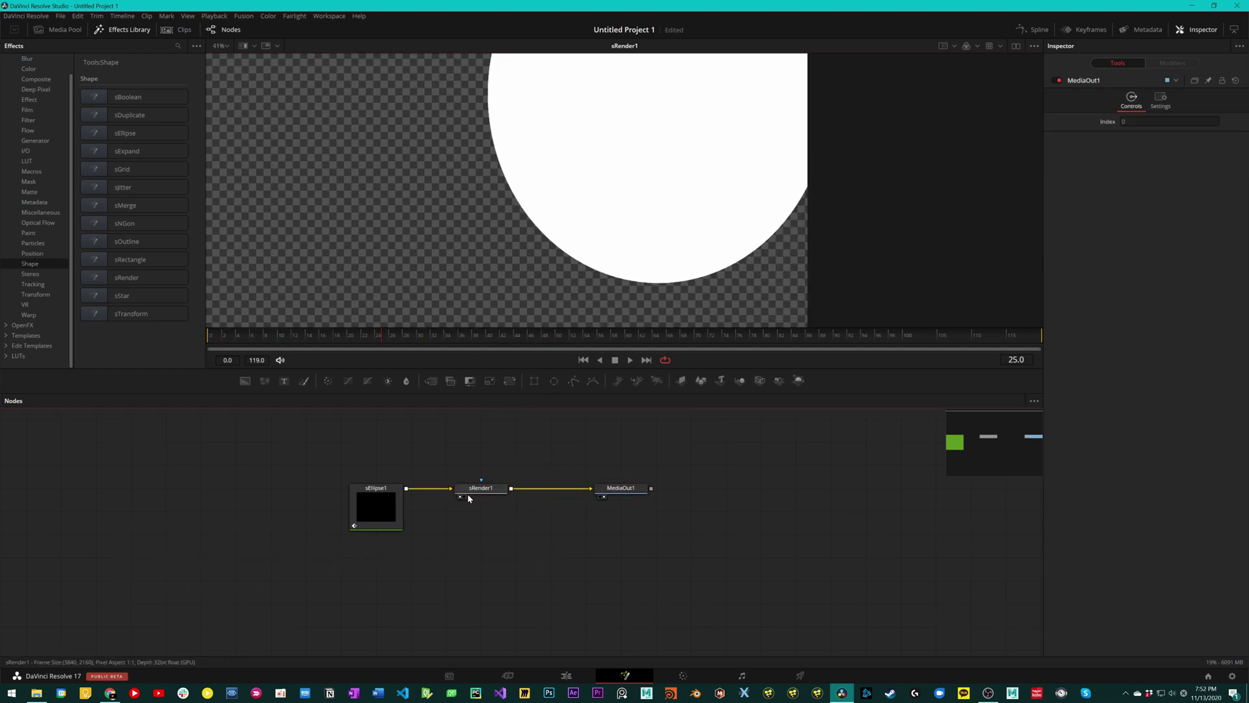
# Step: Enable Motion Blur in the sRender node's settings and view the ellipse's edge
pyautogui.click(468, 496)
pyautogui.click(1162, 131)
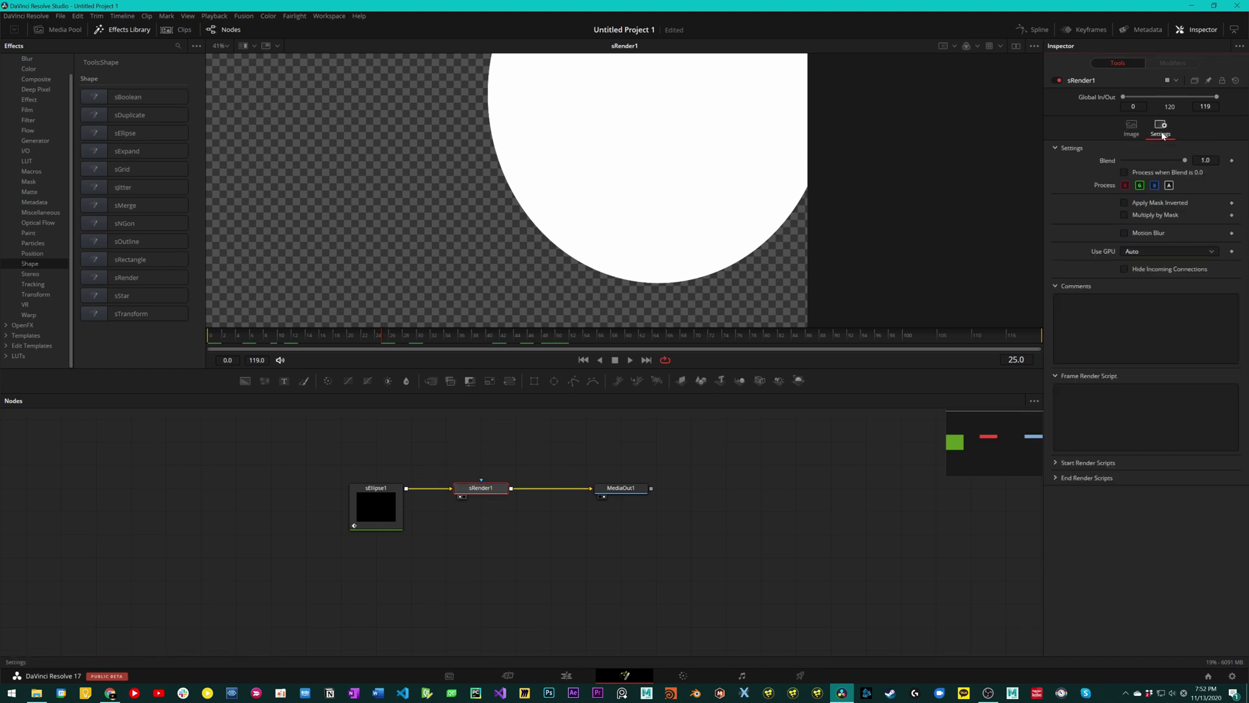
pyautogui.click(1146, 233)
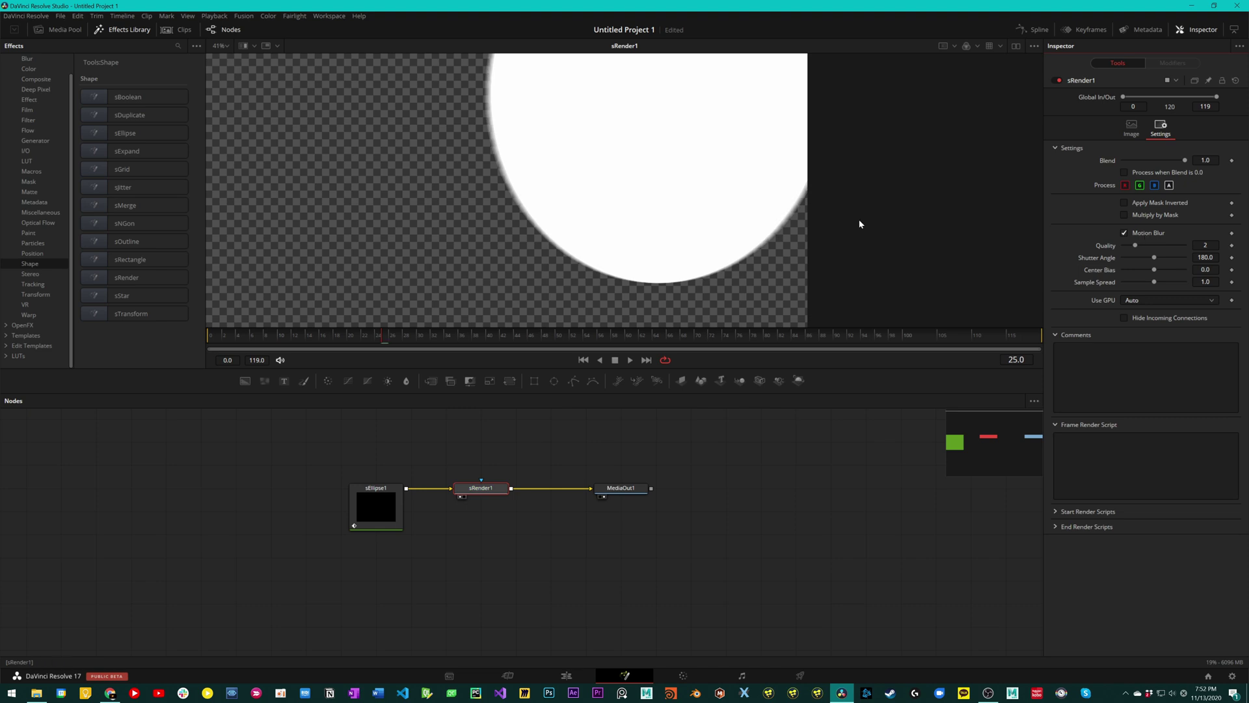
pyautogui.scroll(-2, 613, 217)
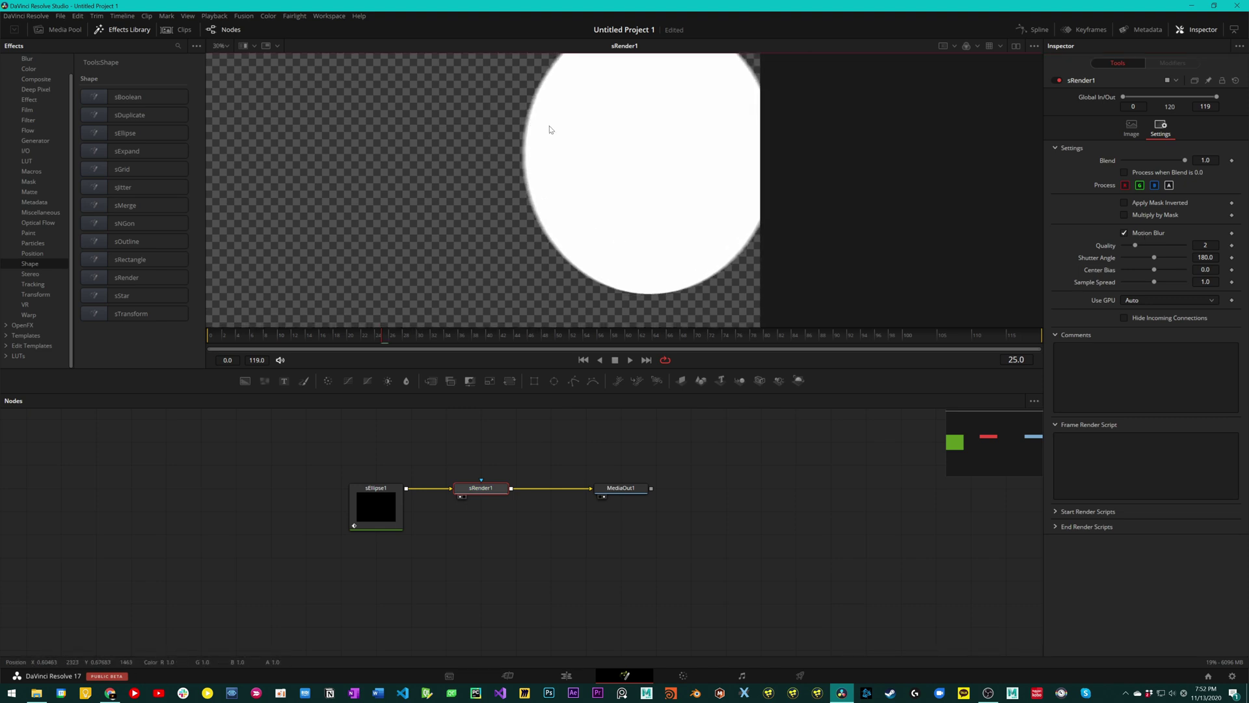
# Step: Raise sRender's motion blur Quality to 10 and examine the ellipse's blurred edge up close
pyautogui.scroll(2, 523, 118)
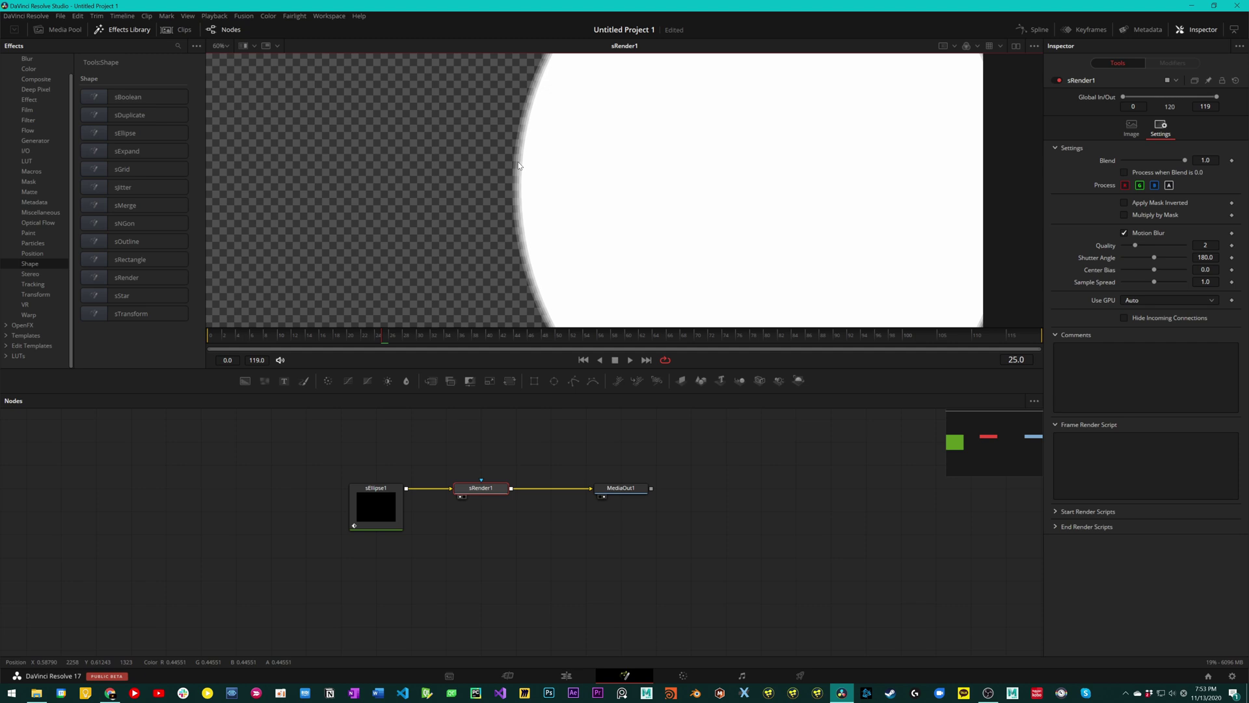
pyautogui.scroll(-1, 530, 177)
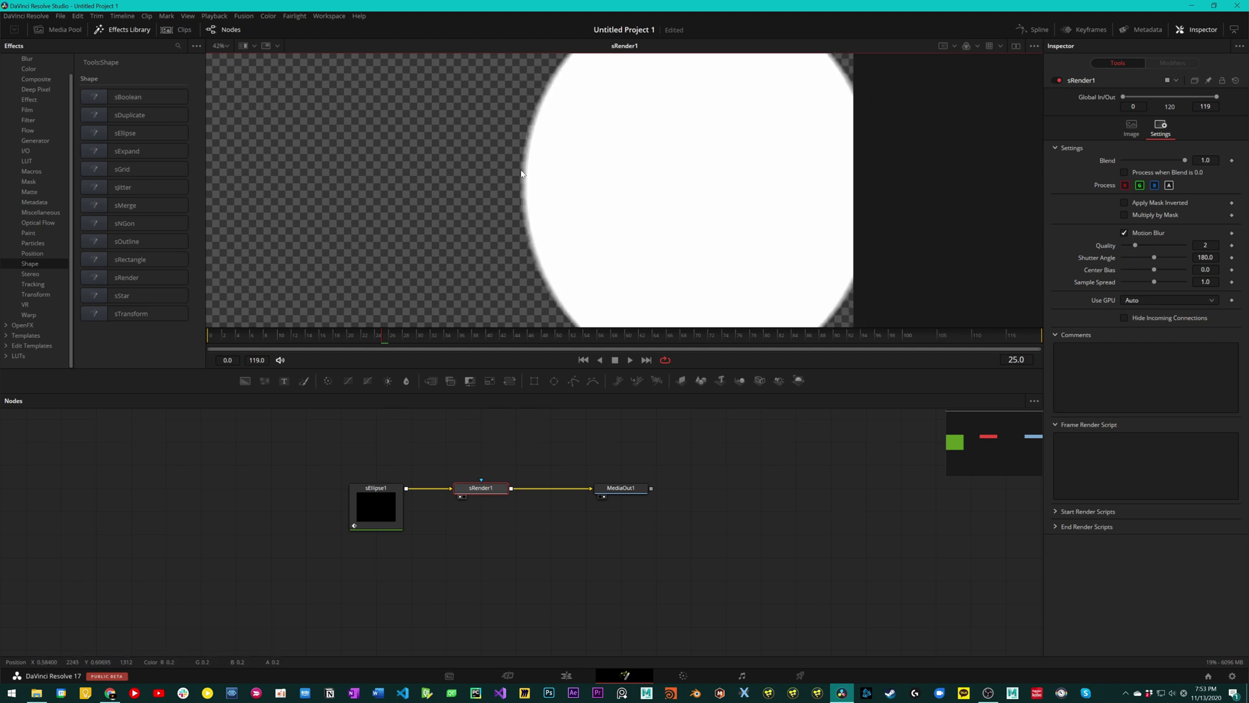
pyautogui.moveTo(533, 170); pyautogui.dragTo(545, 168)
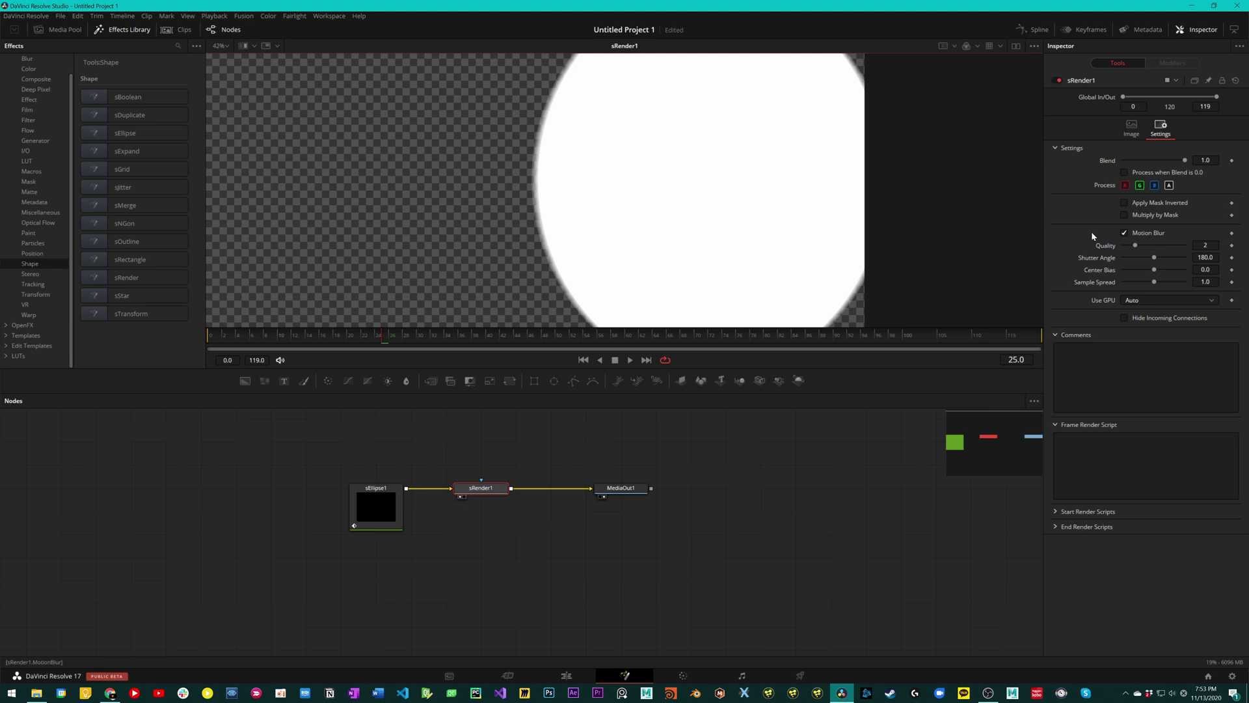
pyautogui.moveTo(722, 299); pyautogui.dragTo(764, 299)
pyautogui.scroll(-1, 633, 260)
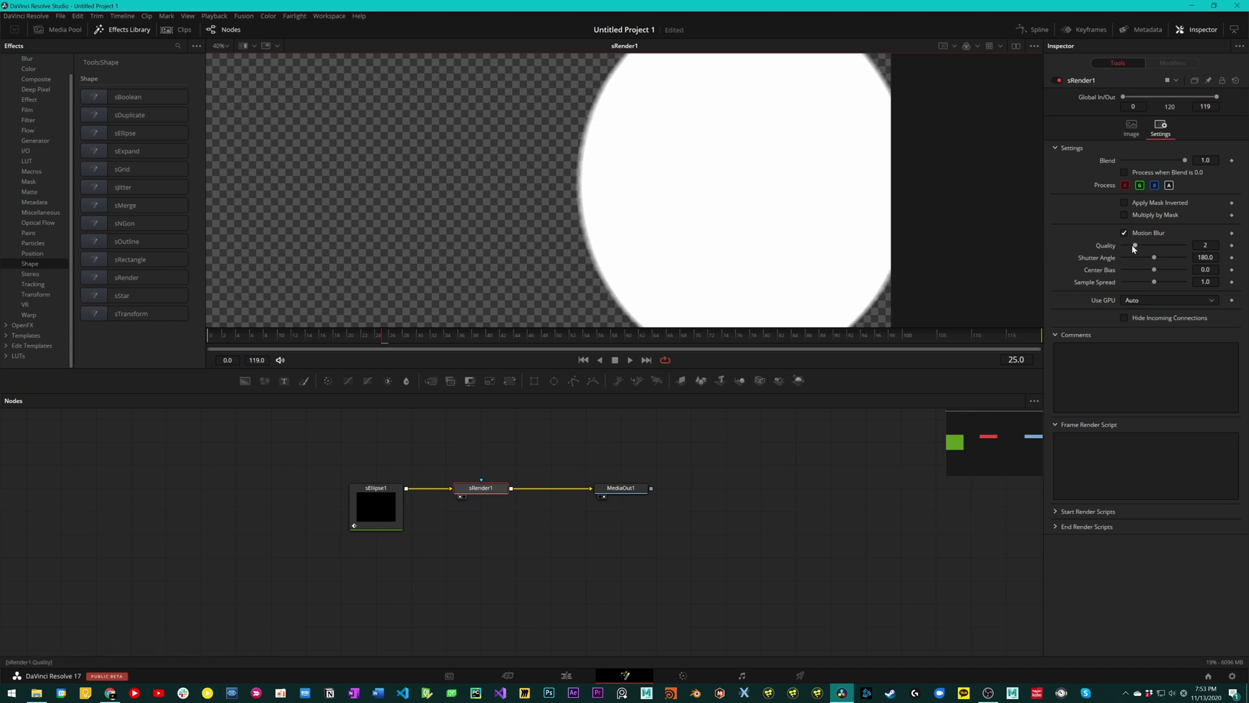
pyautogui.moveTo(1136, 246); pyautogui.dragTo(1167, 244)
pyautogui.scroll(8, 481, 184)
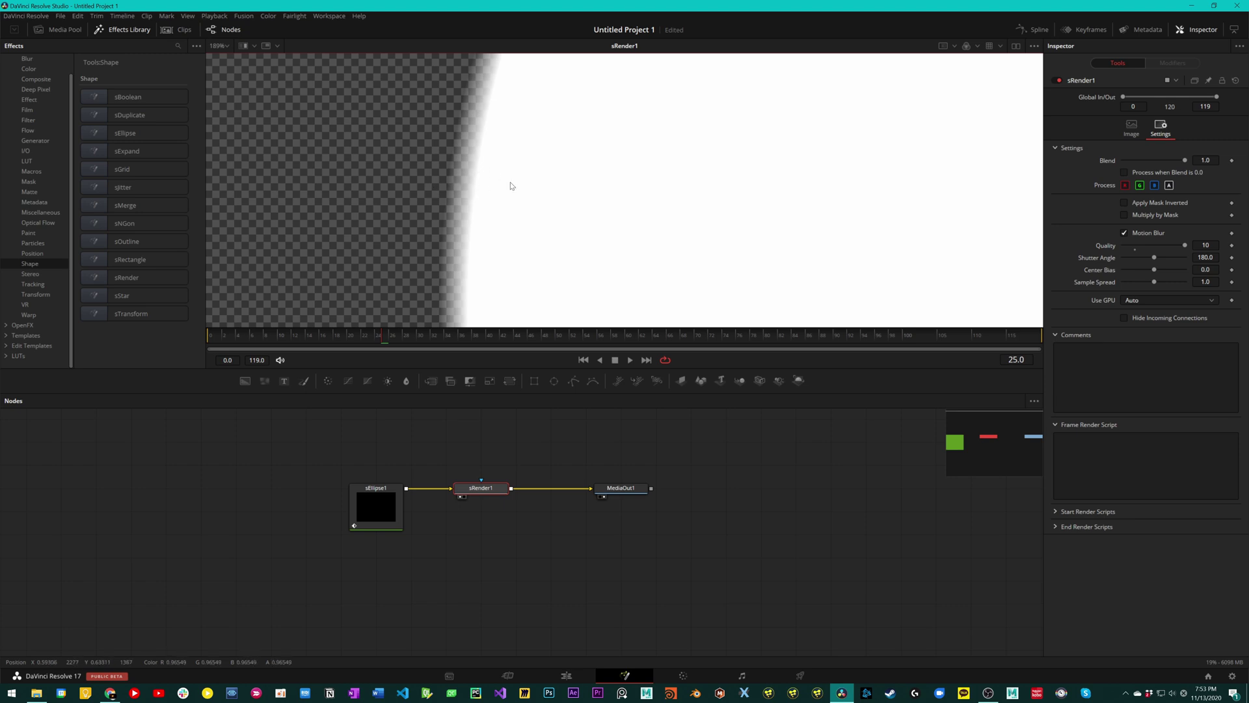
pyautogui.scroll(-6, 510, 186)
pyautogui.scroll(-3, 609, 211)
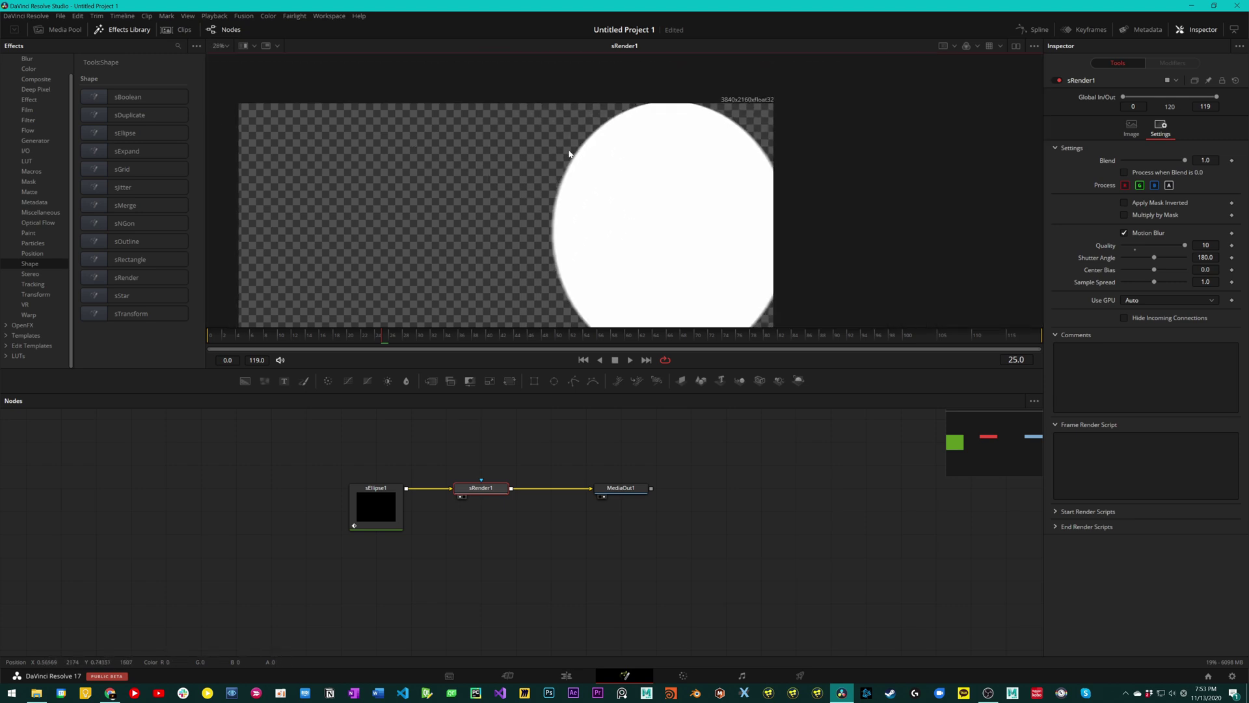
# Step: Return to frame 0, turn off Motion Blur in sRender, and show sRender in the viewer
pyautogui.moveTo(396, 343); pyautogui.dragTo(208, 335)
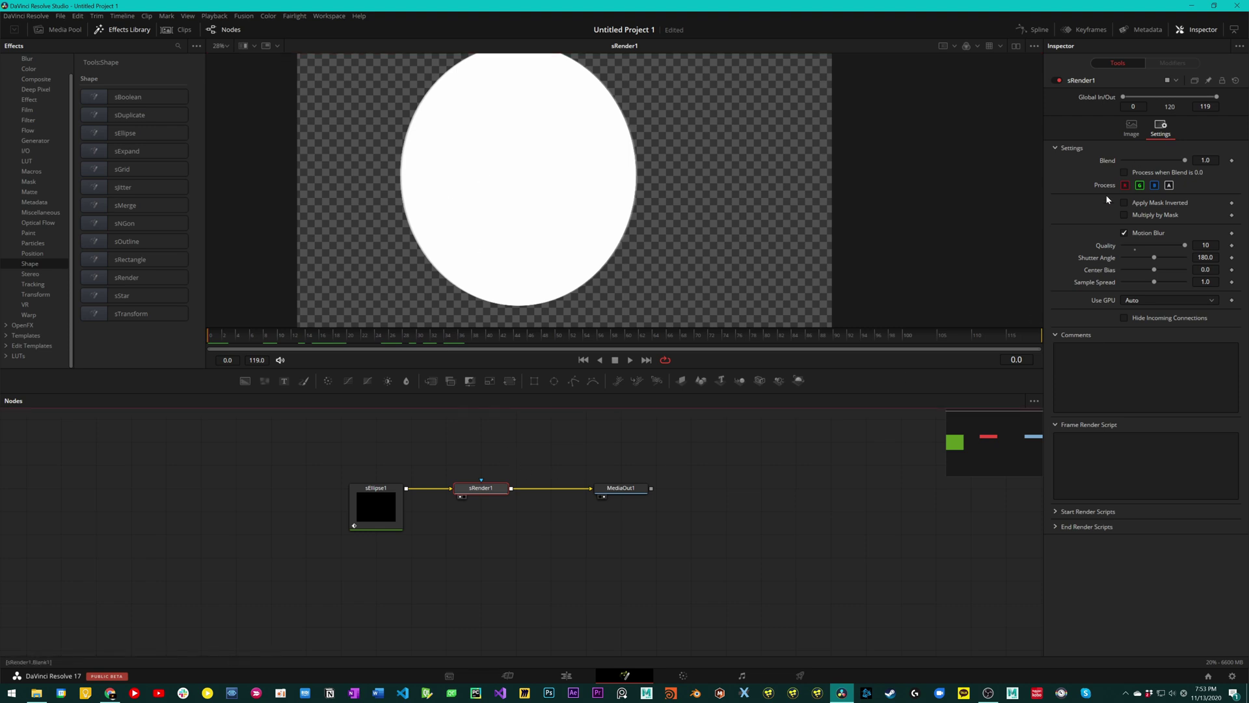
pyautogui.click(1125, 234)
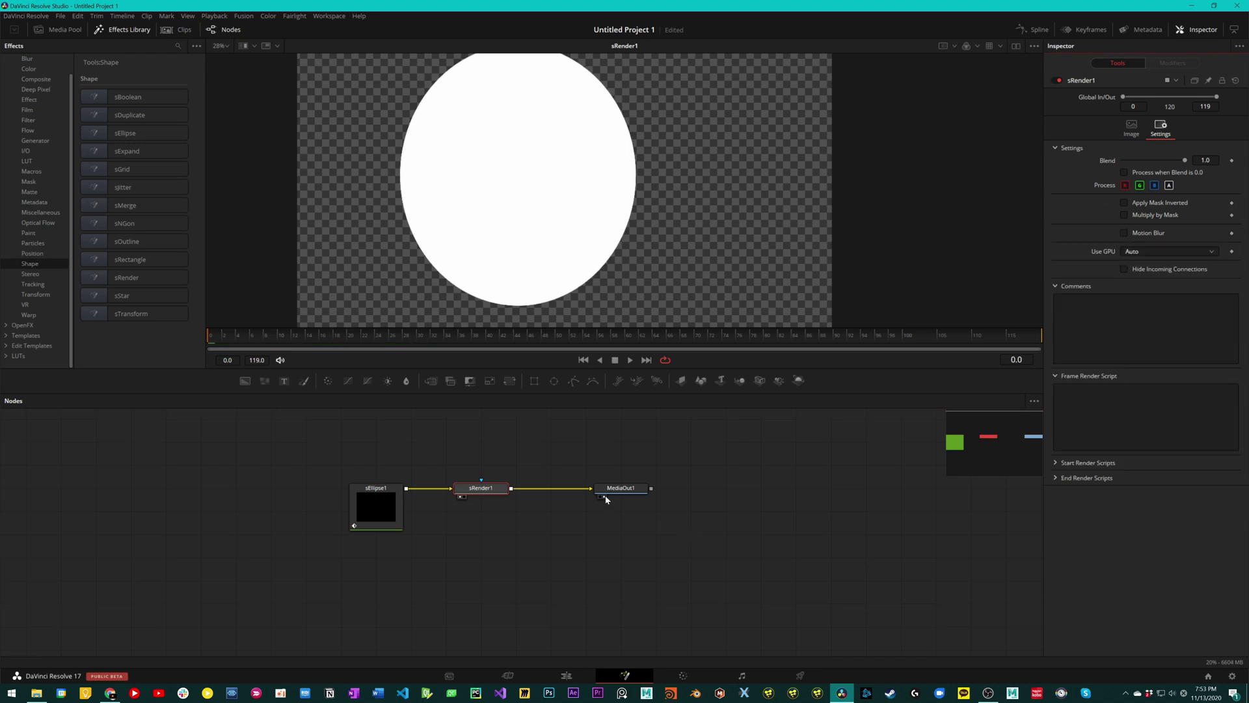
pyautogui.click(440, 516)
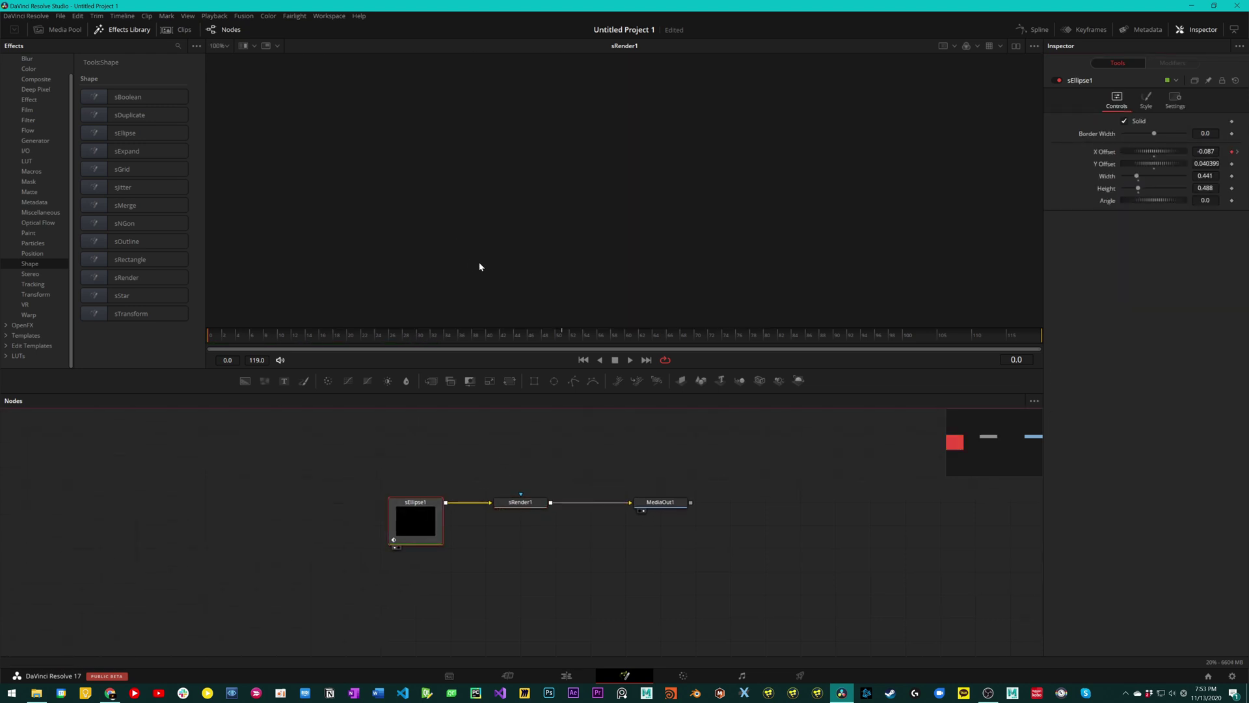
pyautogui.click(521, 502)
# Step: Set the sEllipse node's style color to green #00aa00
pyautogui.click(427, 502)
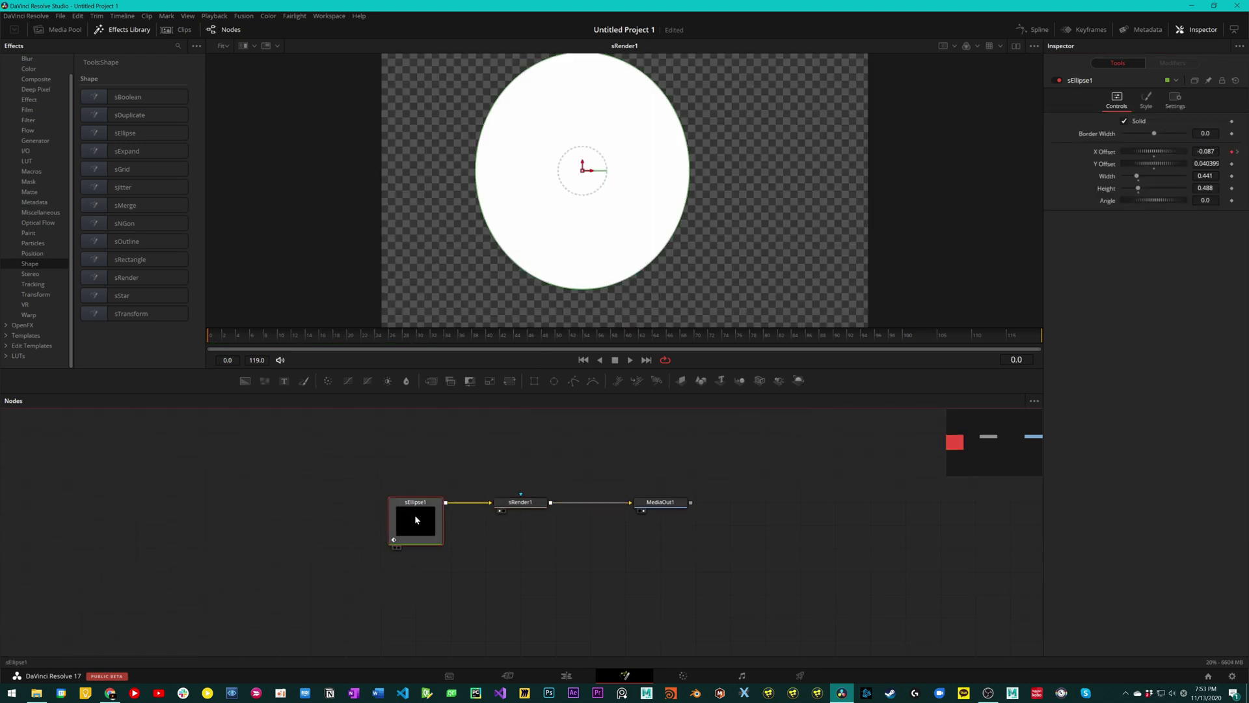
pyautogui.click(1146, 102)
pyautogui.click(1153, 124)
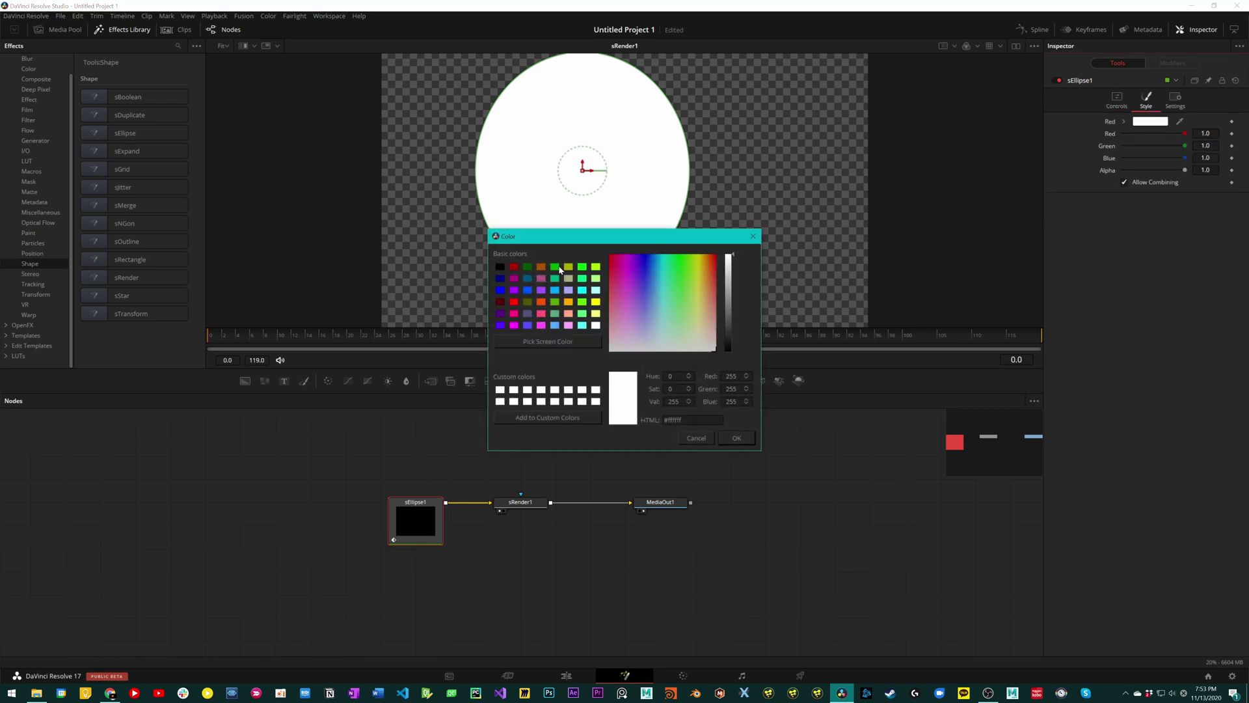
pyautogui.click(557, 268)
pyautogui.click(737, 438)
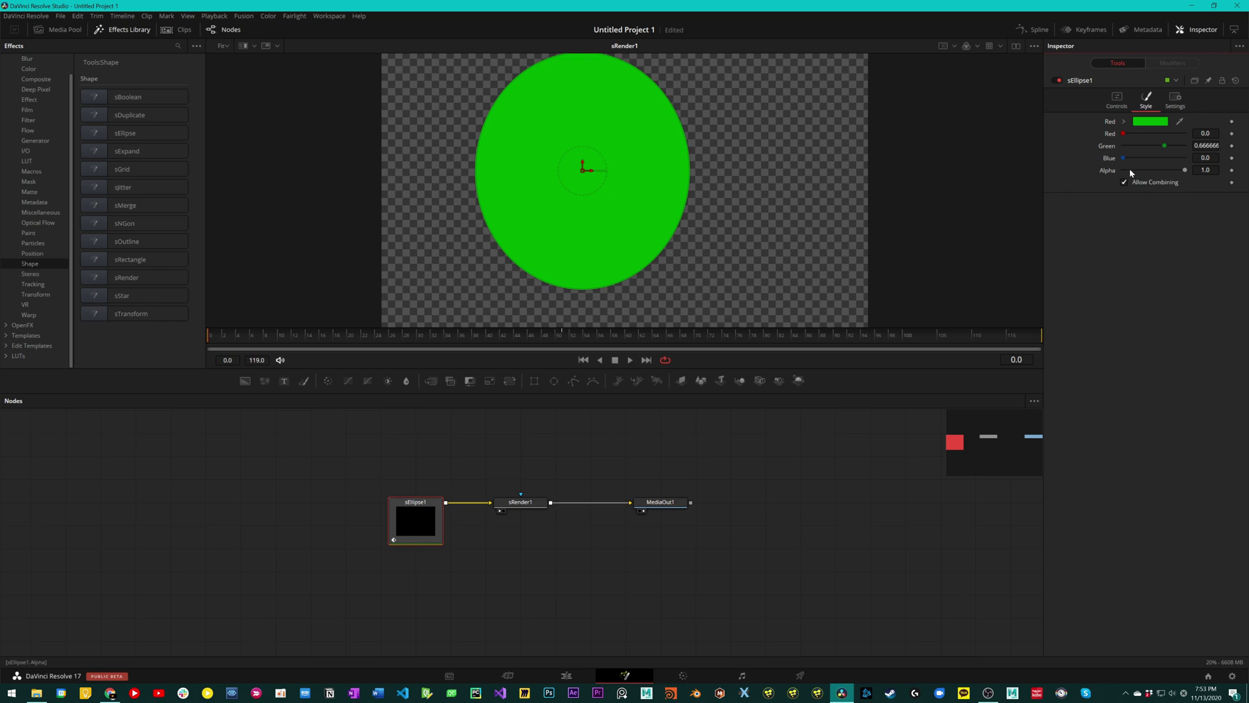
# Step: Change the ellipse's style color to pure red, with Red 1.0, Green 0.0 and Blue 0.0, and return to its shape controls
pyautogui.click(1155, 123)
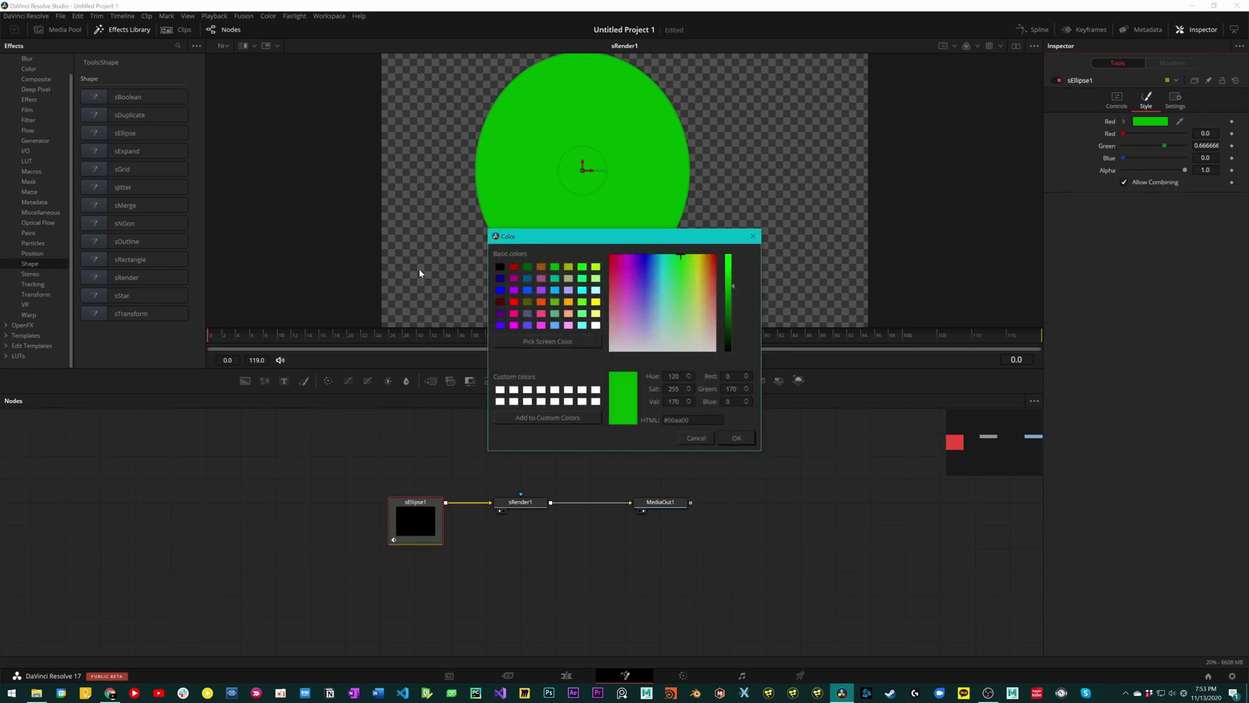
pyautogui.click(515, 302)
pyautogui.click(735, 438)
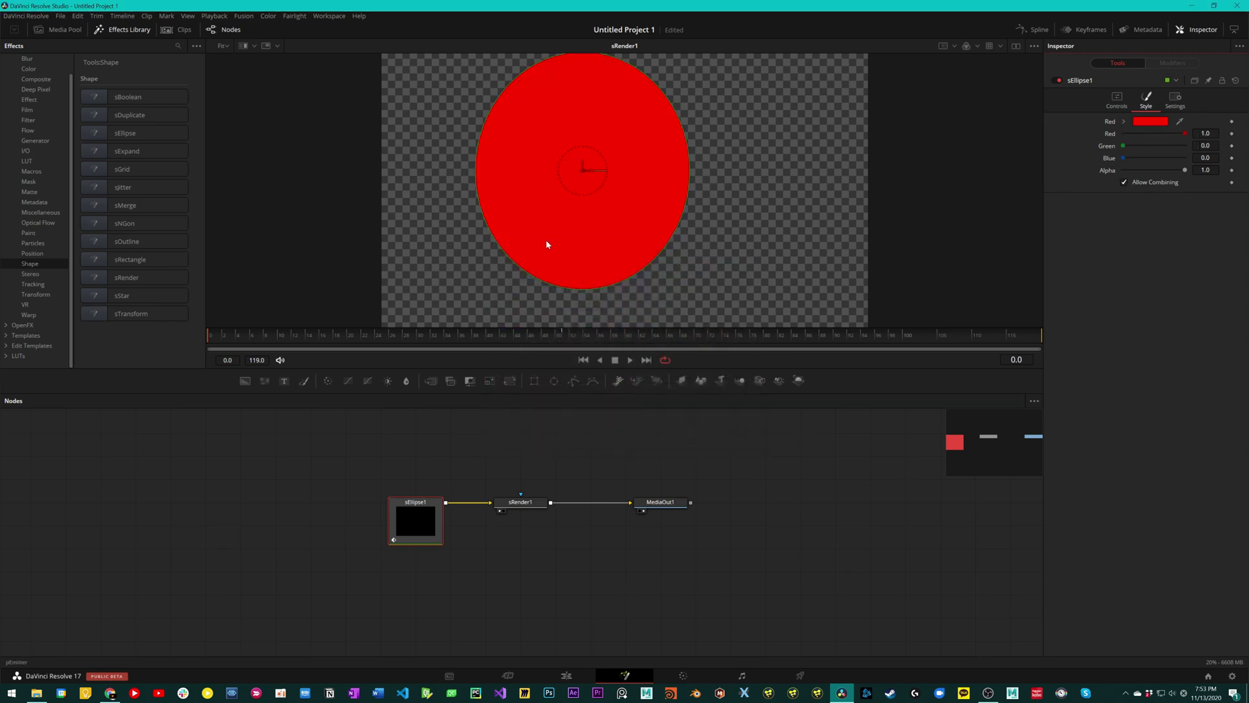
pyautogui.click(1171, 99)
pyautogui.click(1117, 98)
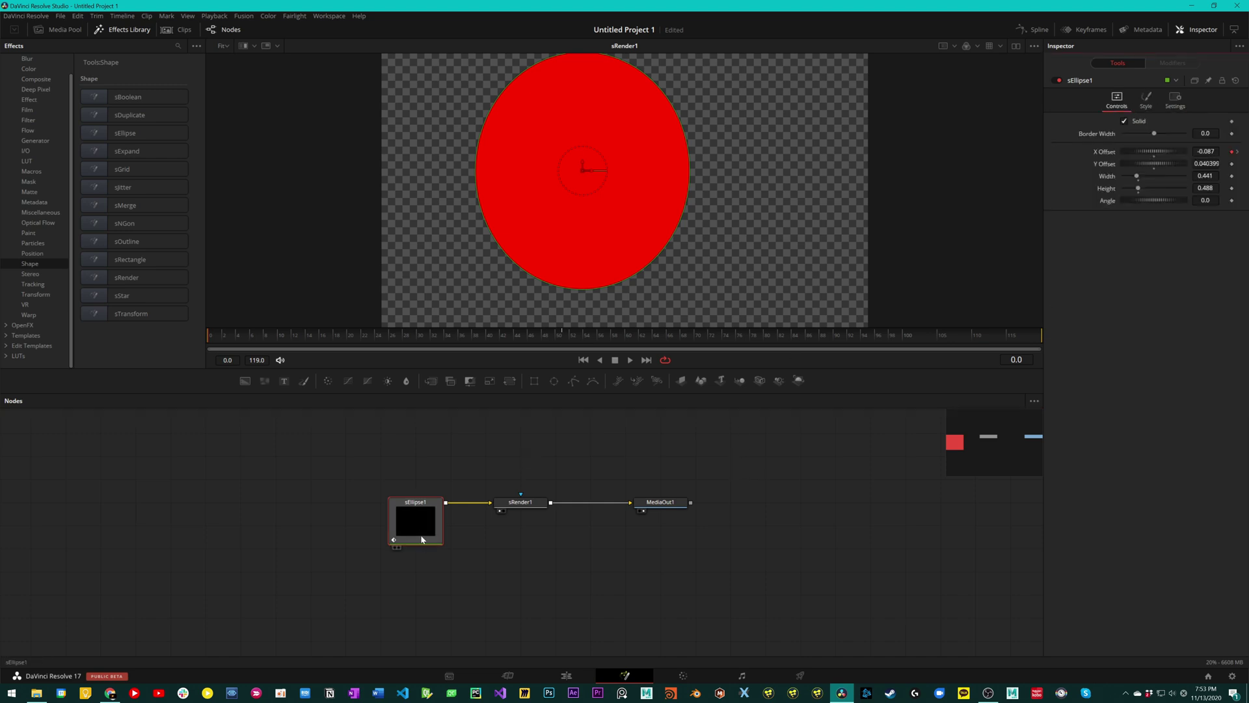
# Step: Replace the sEllipse node with an sNGon node connected to sRender's input, and show the sNGon controls
pyautogui.click(520, 463)
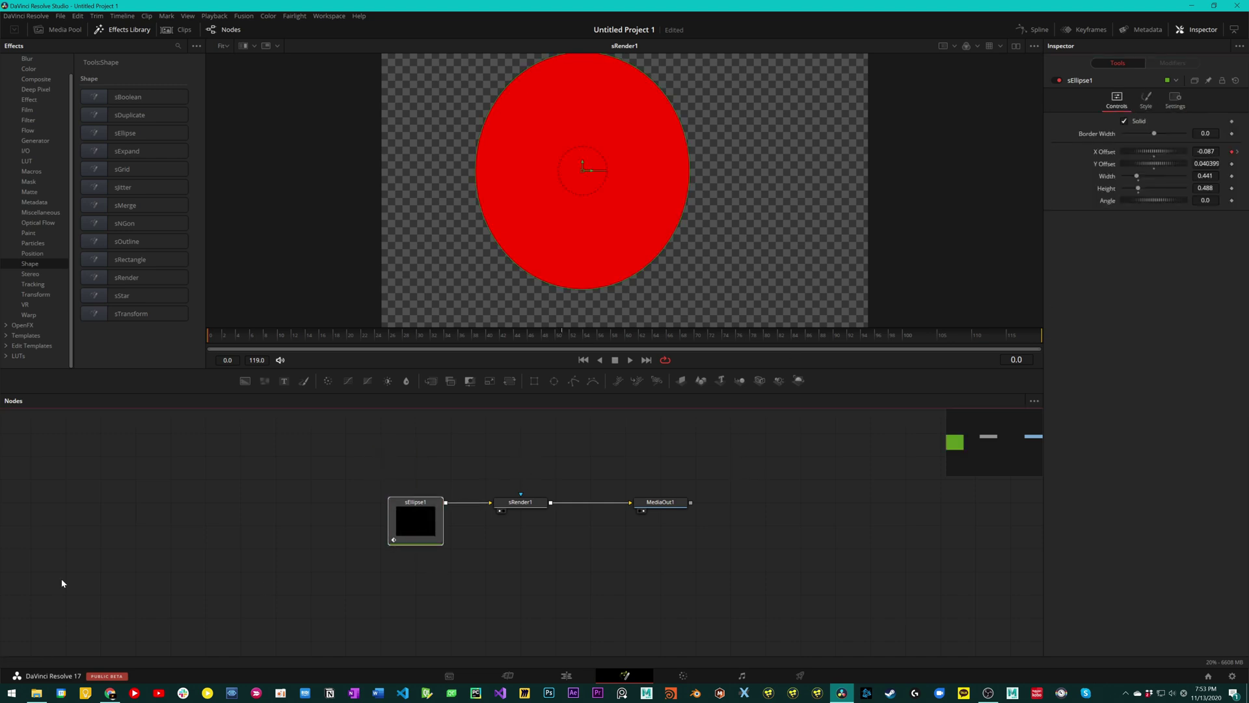
pyautogui.press('Delete')
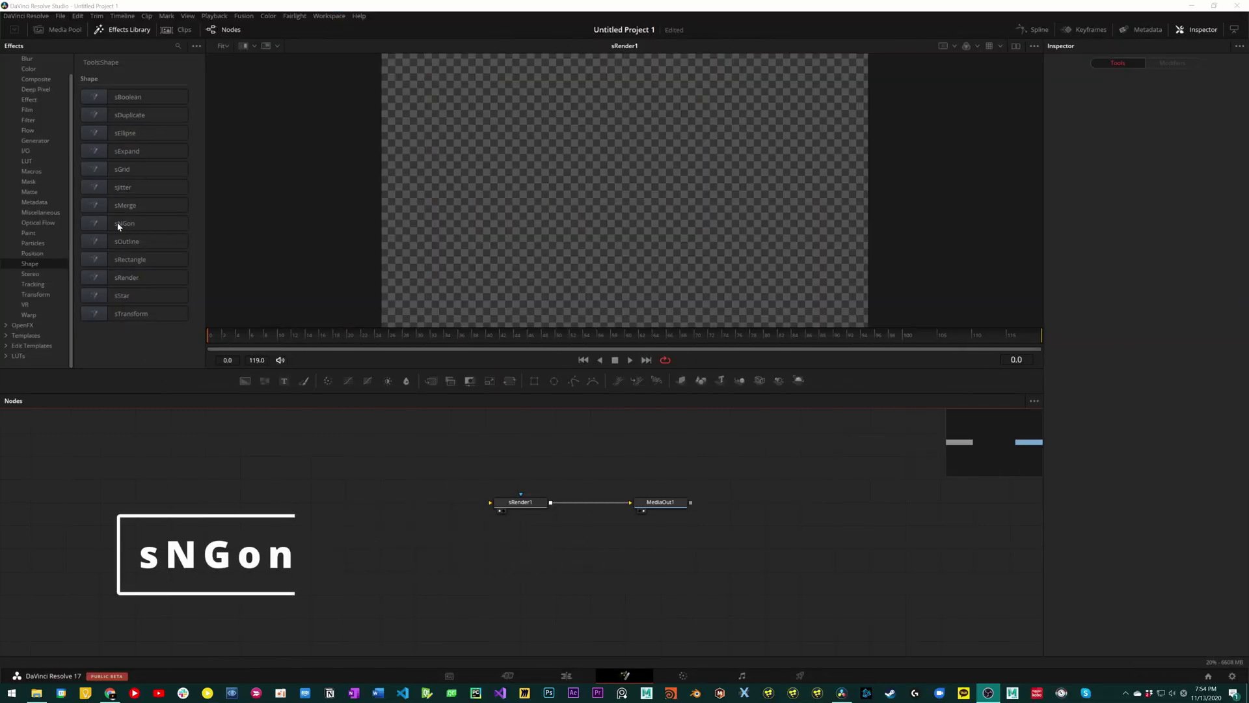
pyautogui.moveTo(119, 226); pyautogui.dragTo(344, 539)
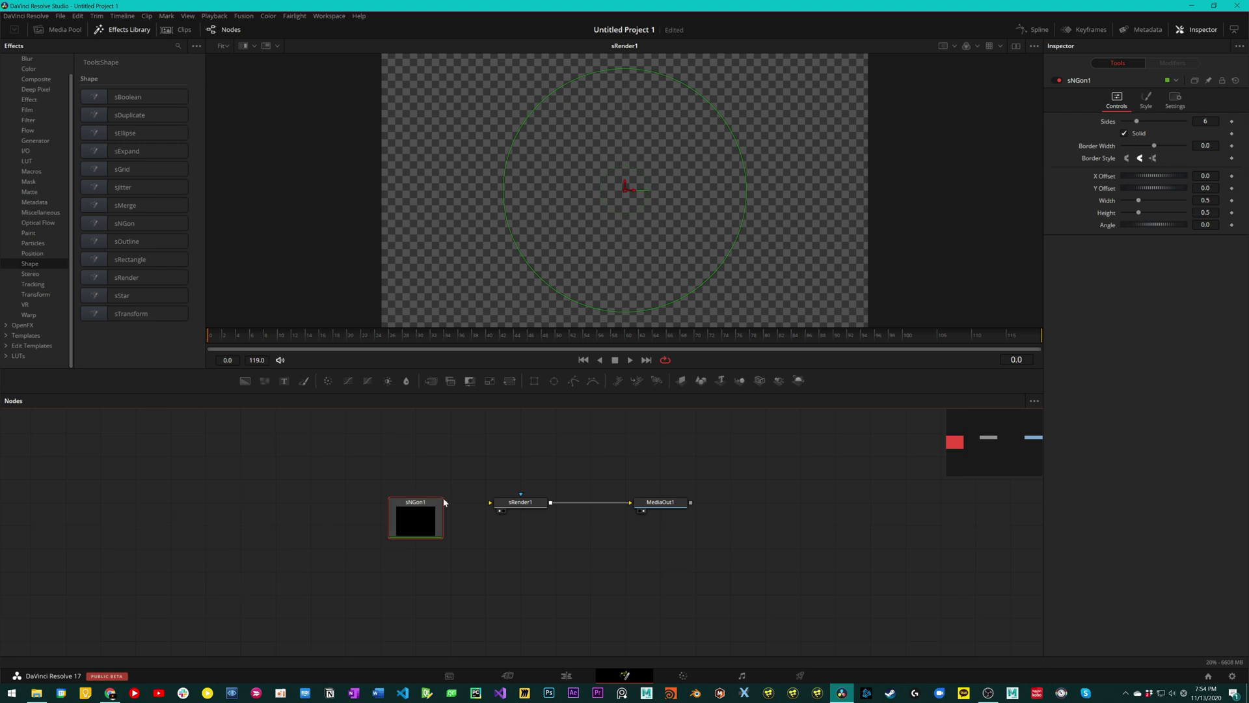
pyautogui.moveTo(446, 503)
pyautogui.mouseDown()
pyautogui.moveTo(505, 502)
pyautogui.moveTo(520, 488)
pyautogui.moveTo(440, 489)
pyautogui.mouseUp()
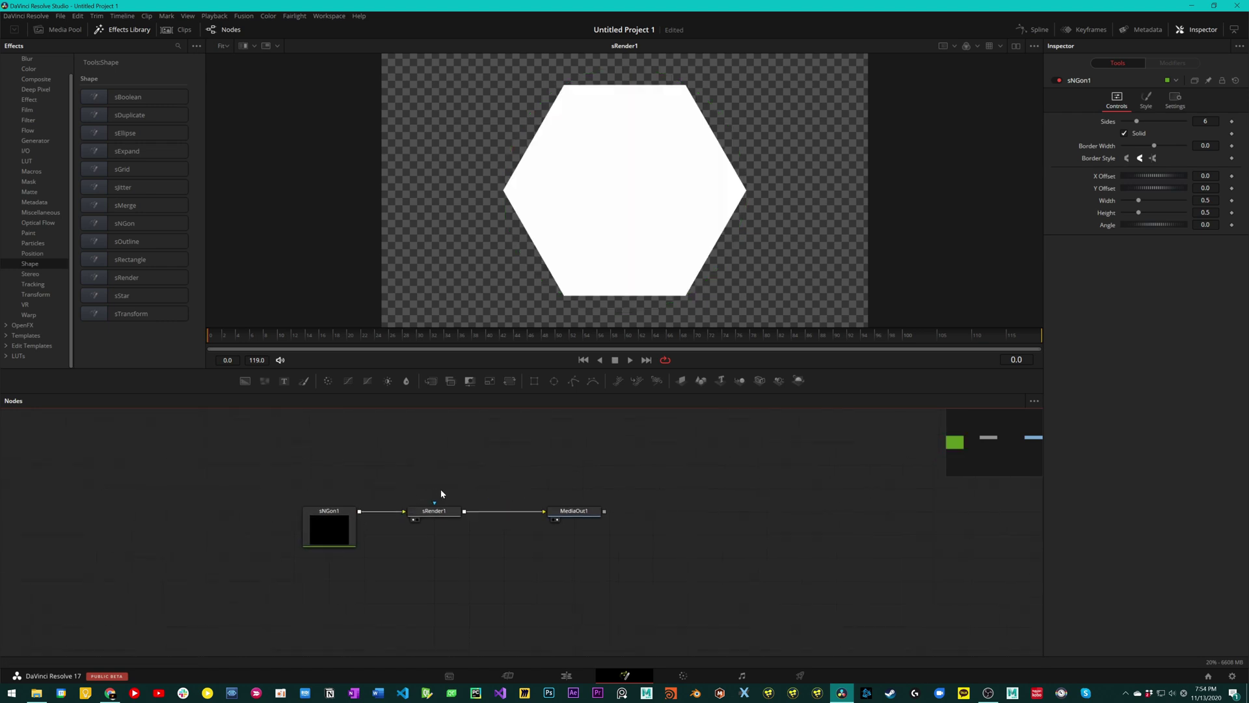
pyautogui.click(441, 513)
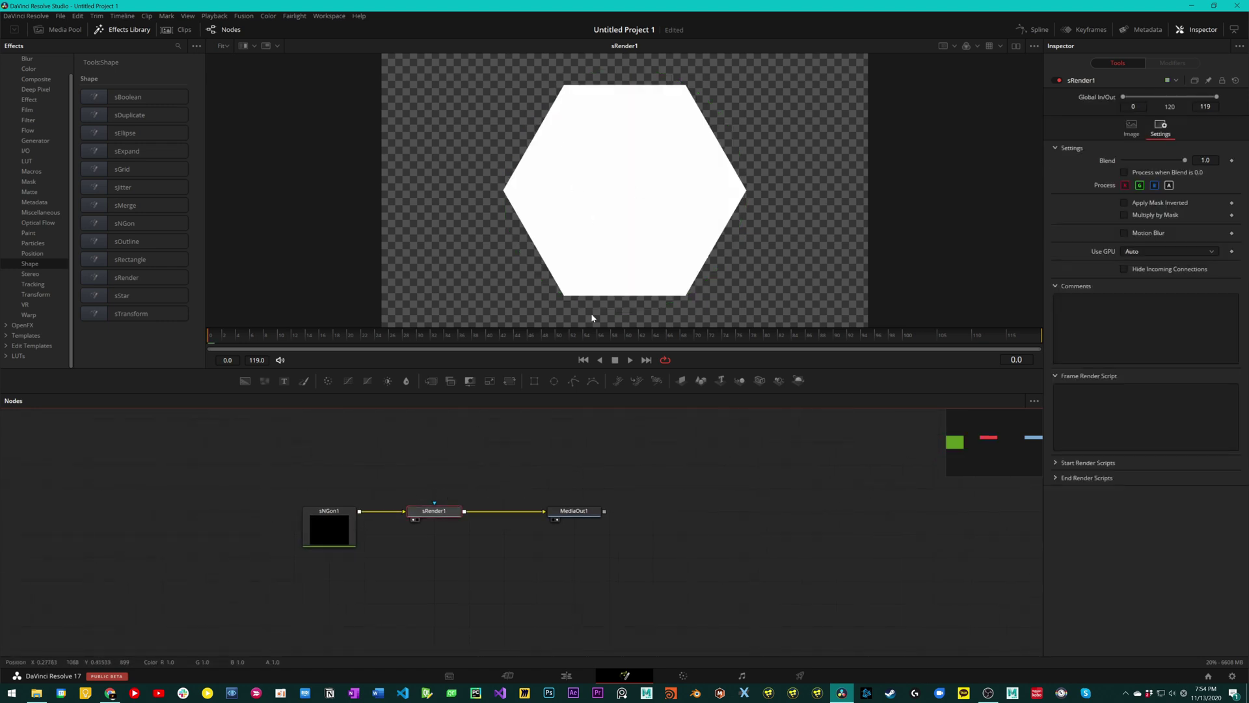
pyautogui.click(352, 520)
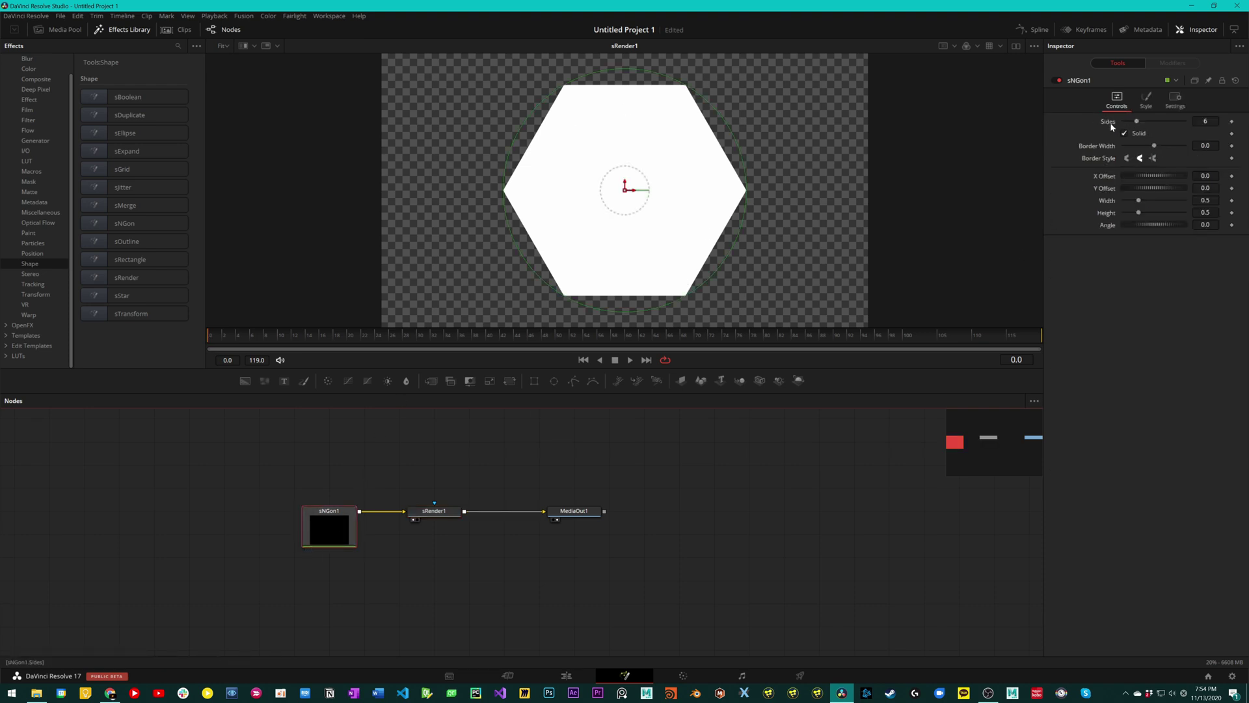
# Step: Raise the six-sided polygon's Border Width to 0.14 and look at its corners up close
pyautogui.moveTo(1138, 123); pyautogui.dragTo(1169, 148)
pyautogui.scroll(-2, 702, 156)
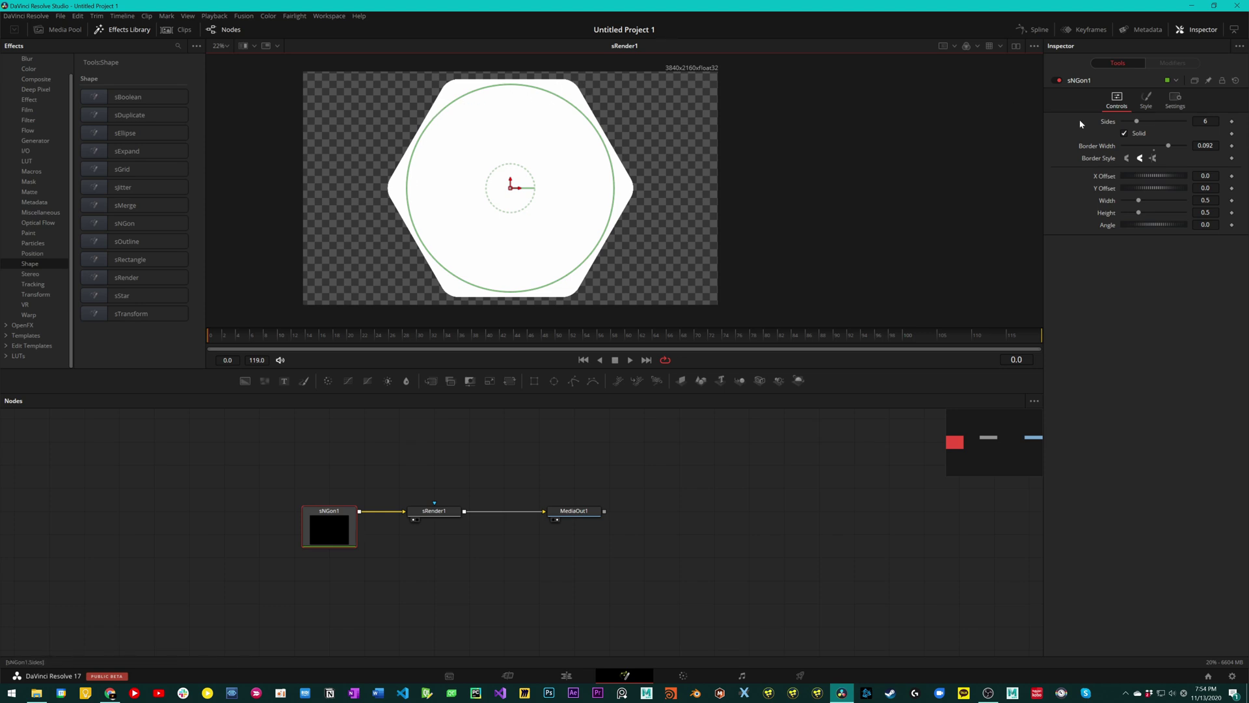
pyautogui.moveTo(1171, 147)
pyautogui.mouseDown()
pyautogui.moveTo(1155, 149)
pyautogui.moveTo(1185, 146)
pyautogui.moveTo(1150, 148)
pyautogui.moveTo(1175, 148)
pyautogui.mouseUp()
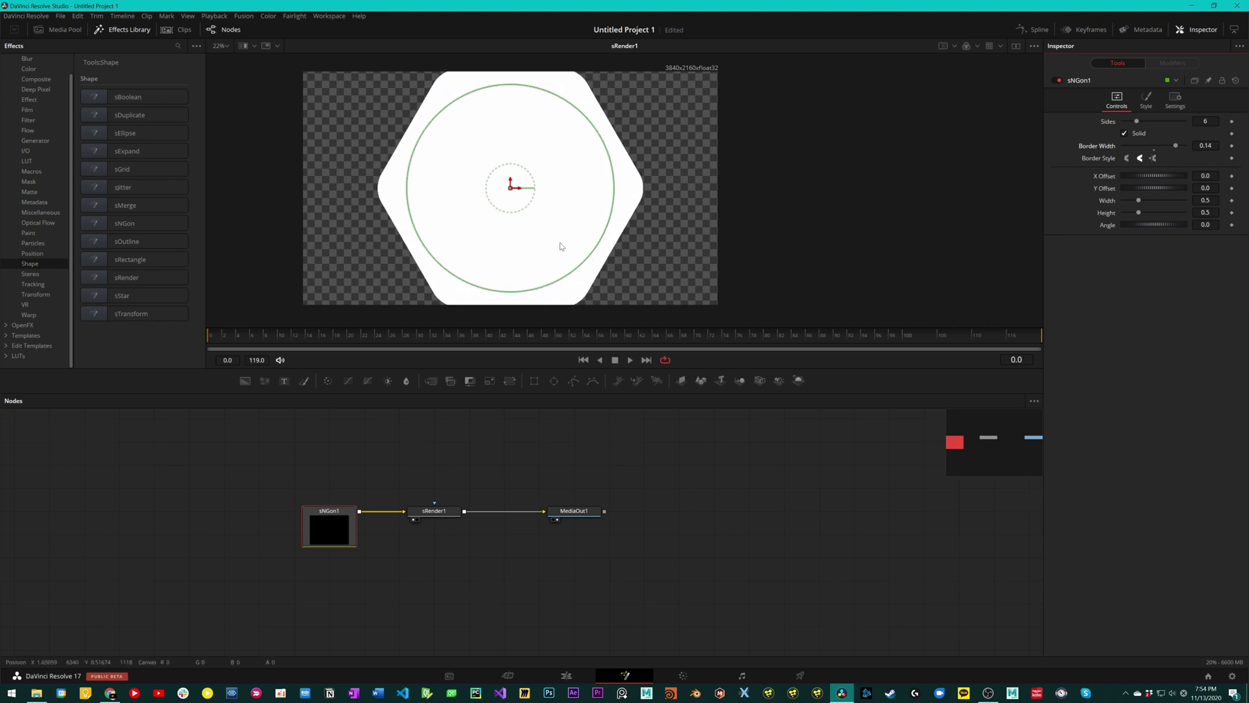
pyautogui.scroll(2, 365, 187)
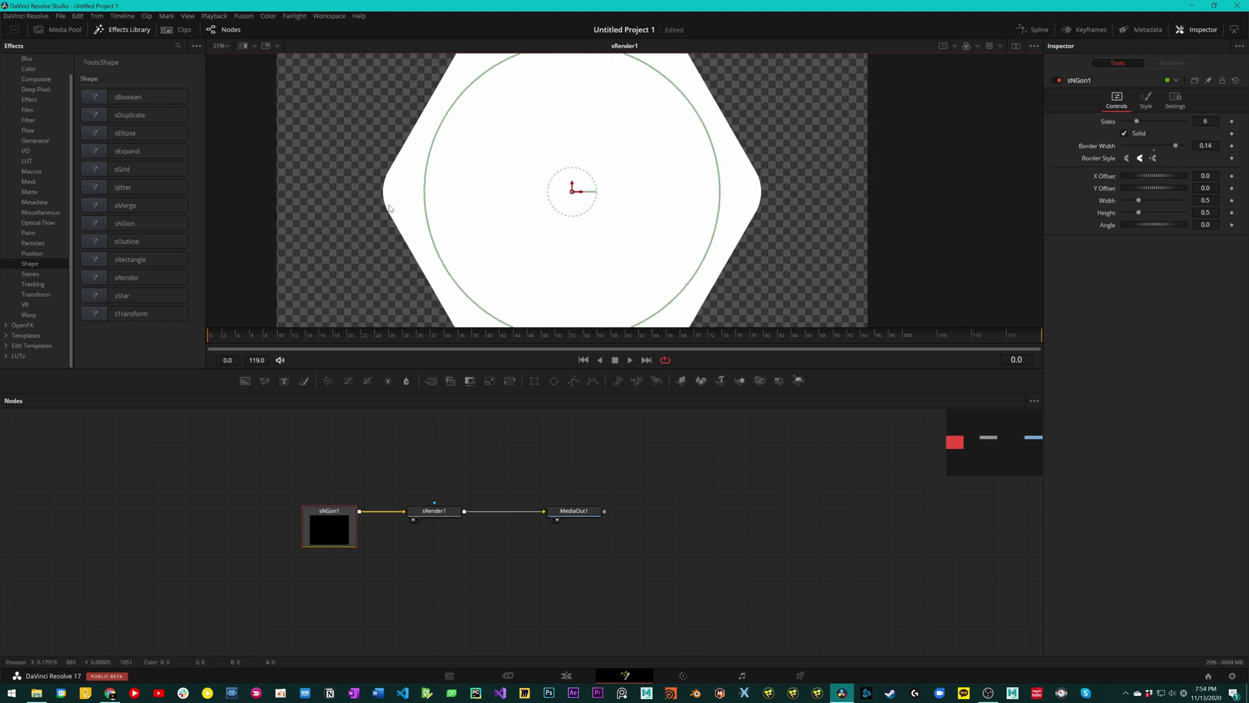
# Step: Compare the polygon's border styles, choose the one with cut-off corners, and set Border Width to 0.041
pyautogui.click(1128, 160)
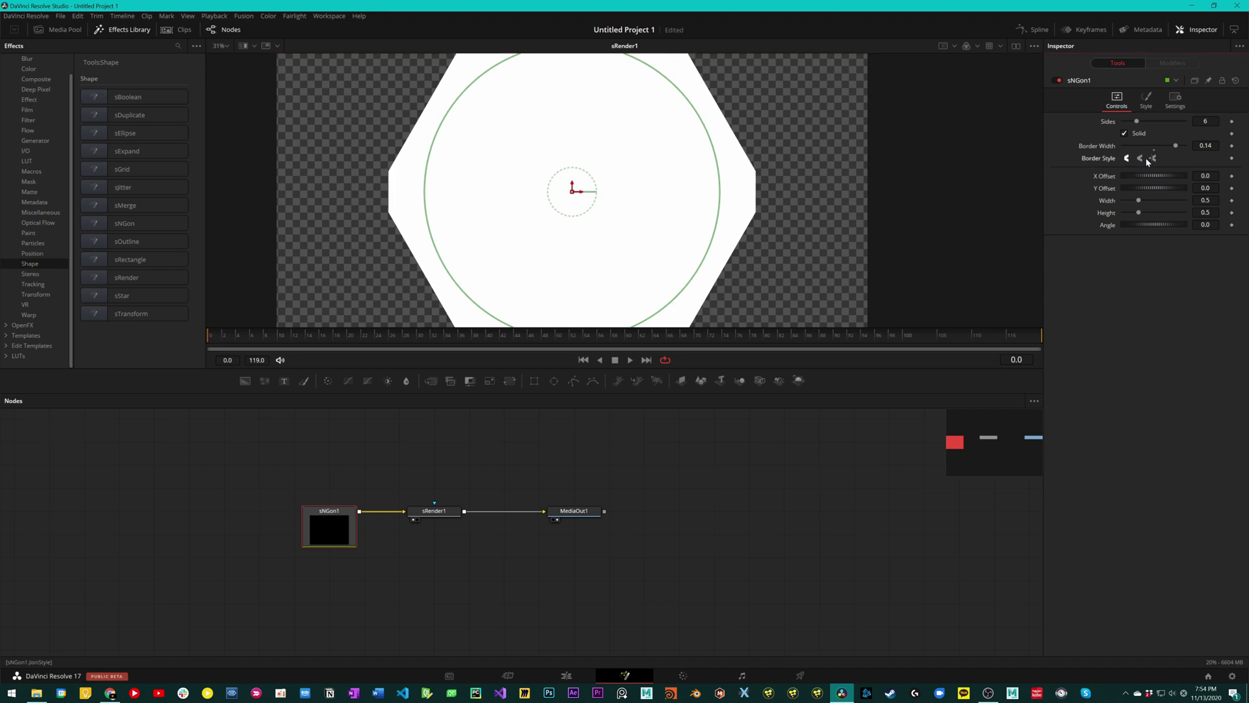
pyautogui.click(1146, 159)
pyautogui.click(1128, 160)
pyautogui.click(1140, 160)
pyautogui.click(1127, 160)
pyautogui.scroll(-2, 748, 170)
pyautogui.moveTo(1175, 149)
pyautogui.mouseDown()
pyautogui.moveTo(1127, 148)
pyautogui.moveTo(1183, 150)
pyautogui.moveTo(1142, 148)
pyautogui.moveTo(1160, 148)
pyautogui.mouseUp()
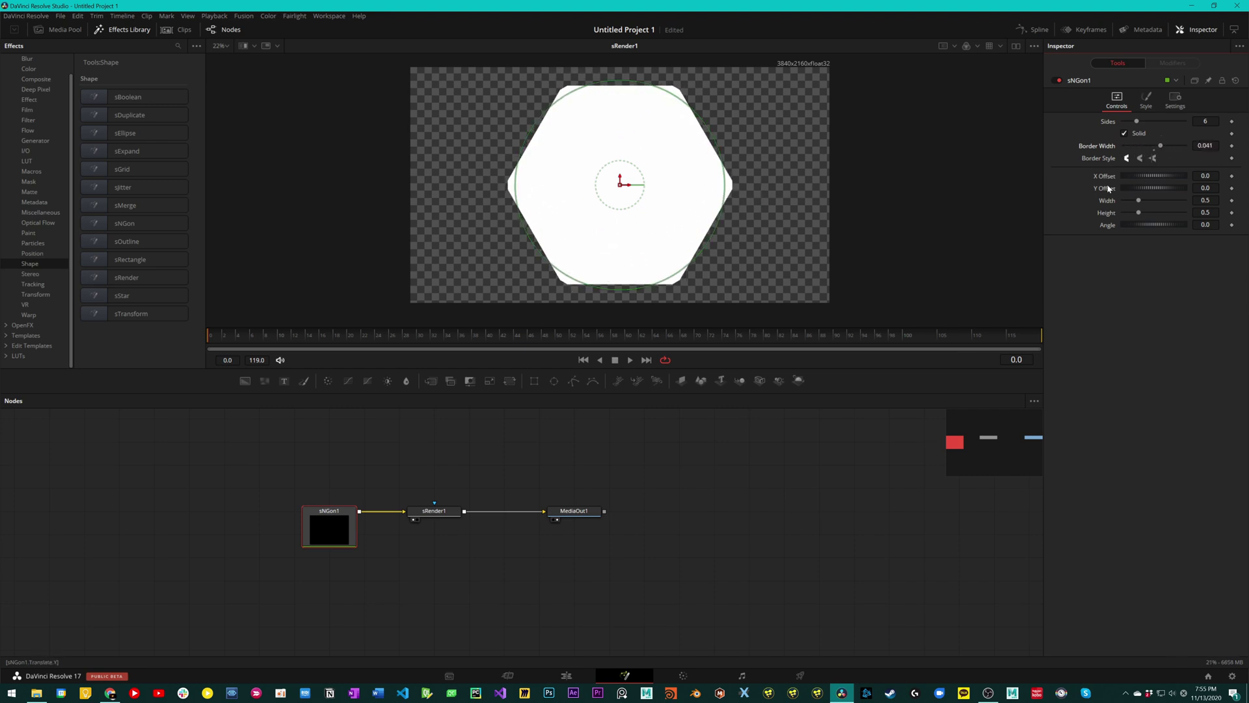
# Step: Set the polygon's X Offset to 0.174, Y Offset to 0.029, Width to 0.268, Height to 0.283 and Angle to 208.7
pyautogui.moveTo(997, 231); pyautogui.dragTo(915, 224)
pyautogui.moveTo(1130, 177)
pyautogui.mouseDown()
pyautogui.moveTo(1149, 197)
pyautogui.moveTo(1131, 200)
pyautogui.moveTo(1142, 221)
pyautogui.moveTo(1192, 221)
pyautogui.moveTo(1164, 219)
pyautogui.mouseUp()
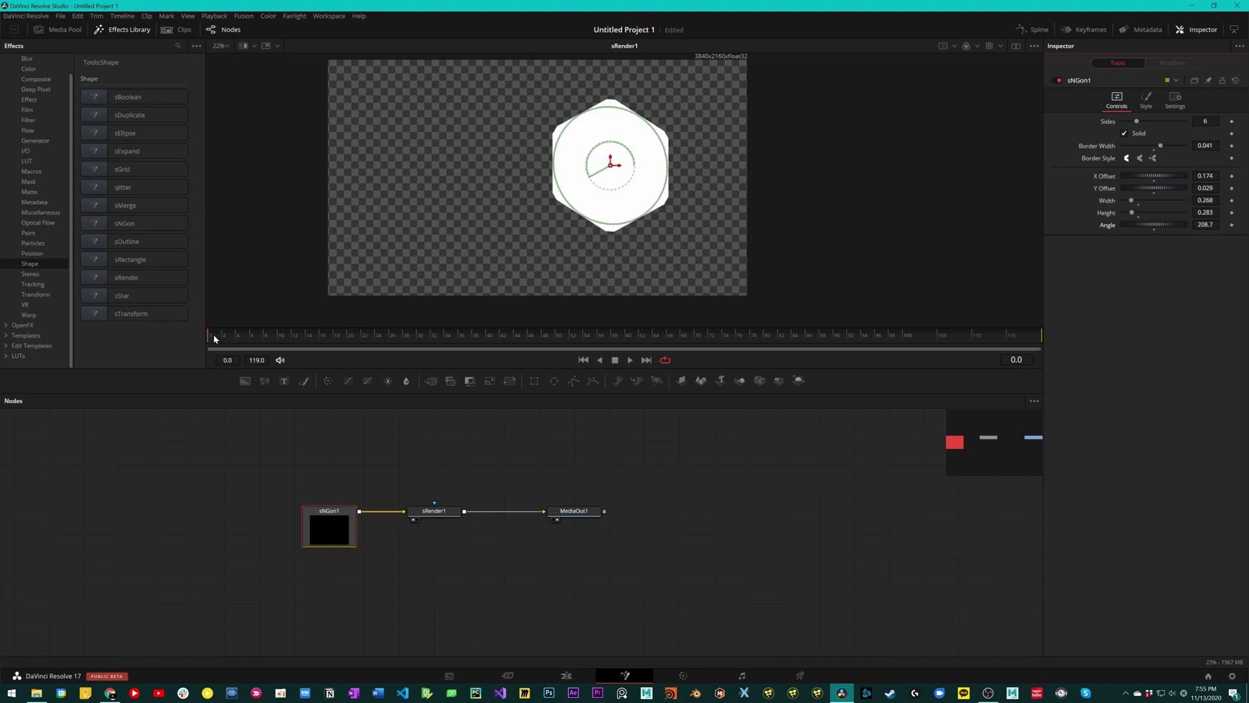
# Step: Keyframe the polygon's Angle at frame 0, set it to 751.3 at frame 58, and preview the rotation
pyautogui.click(1232, 225)
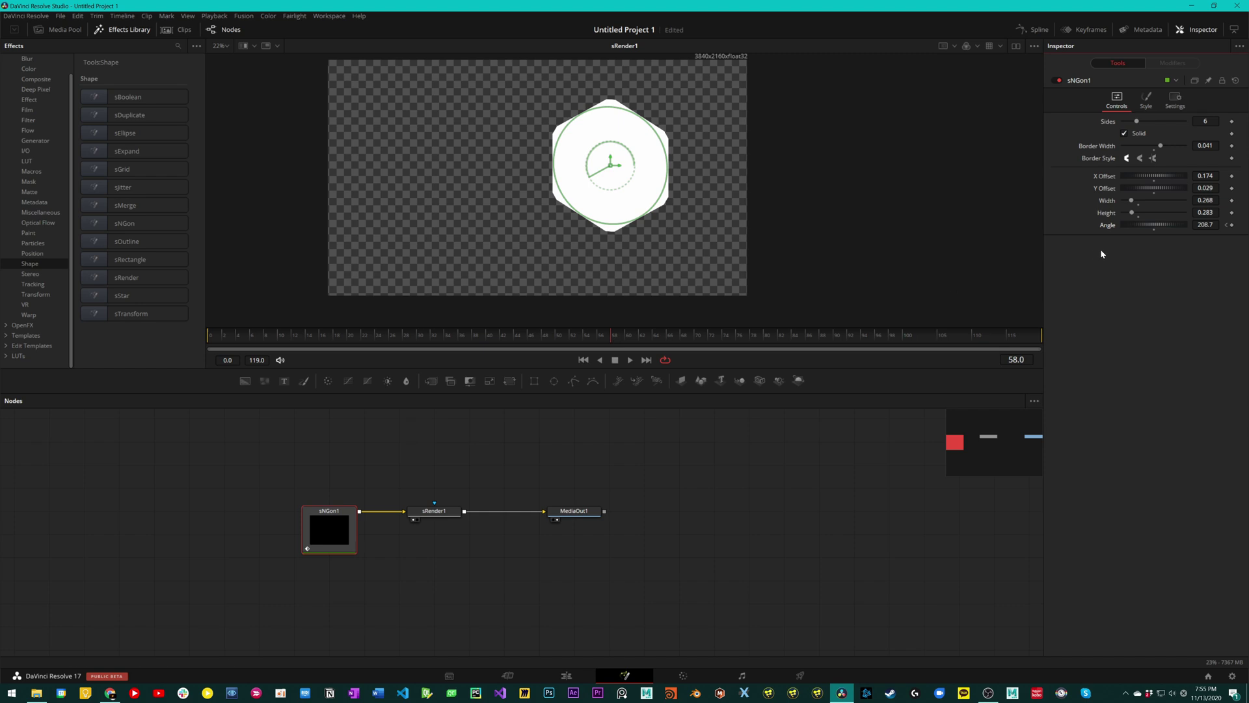
pyautogui.moveTo(1128, 225); pyautogui.dragTo(1236, 222)
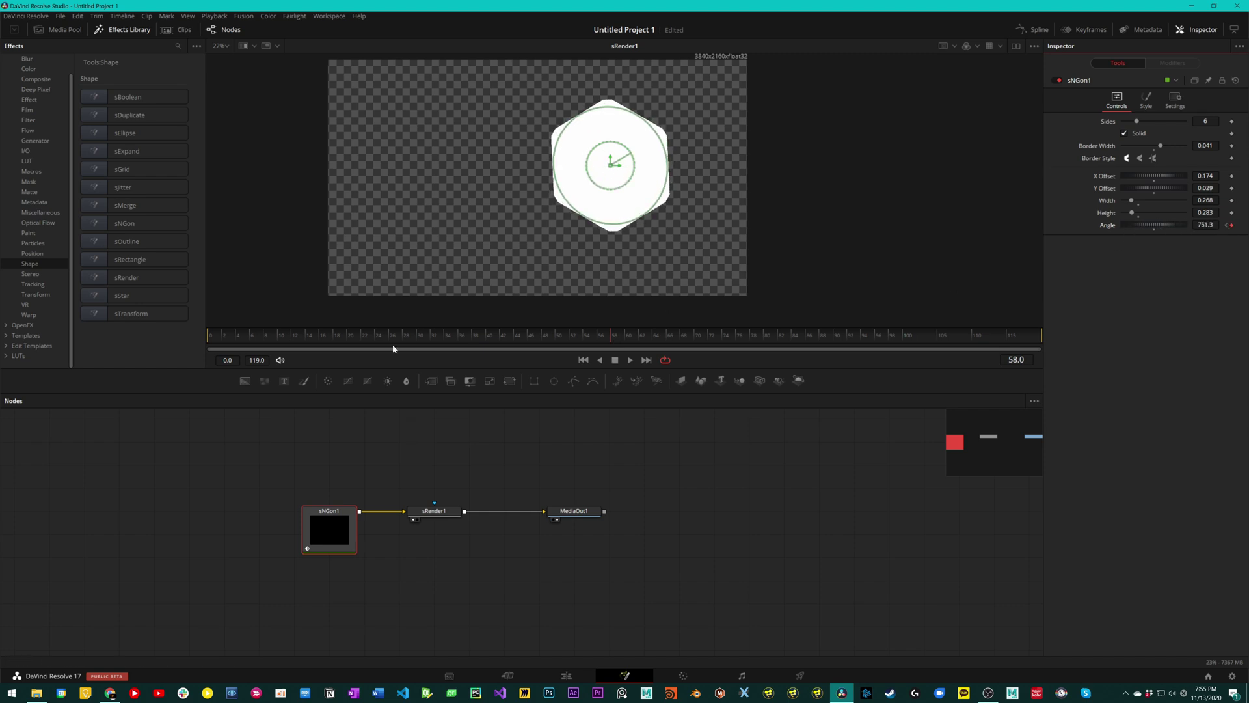
pyautogui.press('Home')
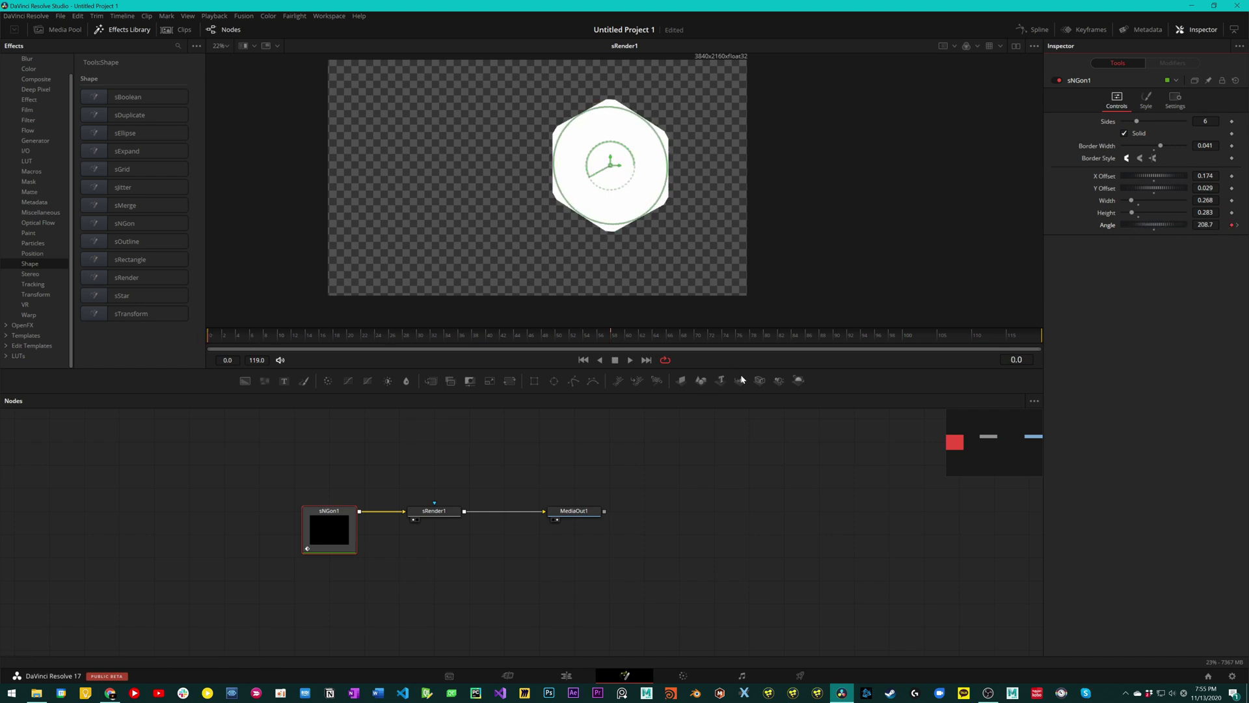
pyautogui.click(630, 360)
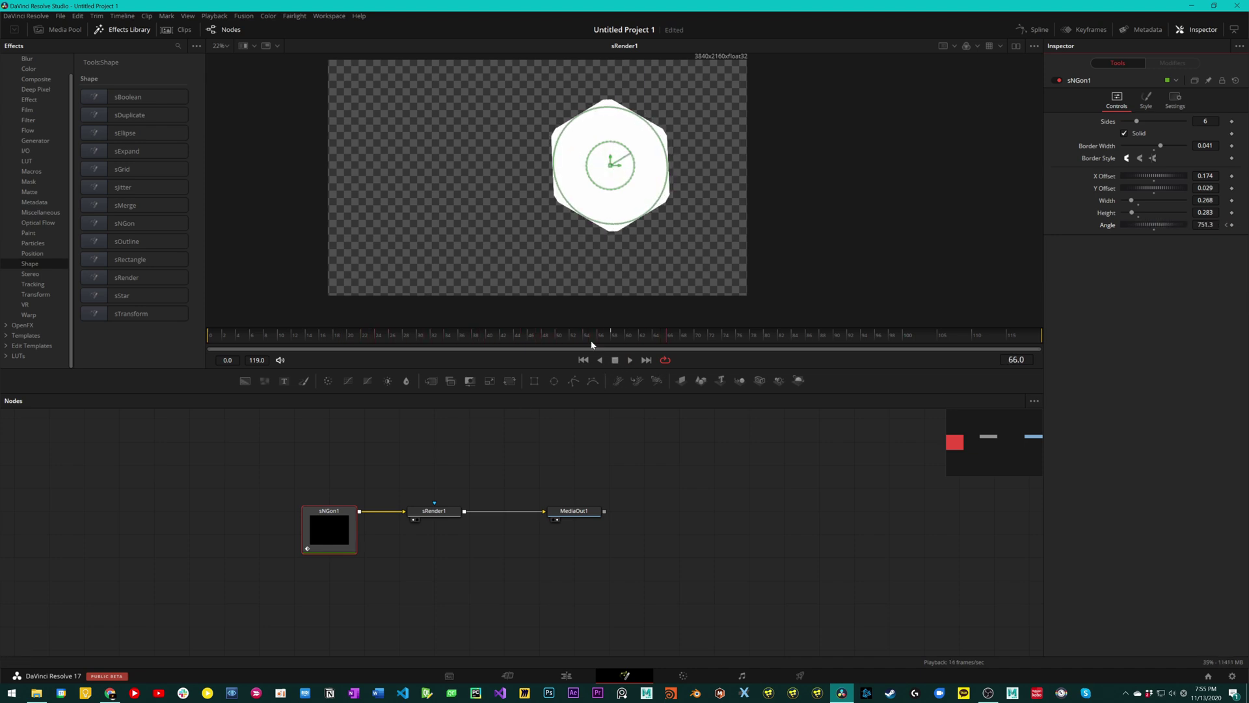
pyautogui.moveTo(592, 345); pyautogui.dragTo(432, 345)
# Step: Enable Motion Blur in sRender and play the rotating polygon from frame 0 with its edges in close view
pyautogui.click(433, 512)
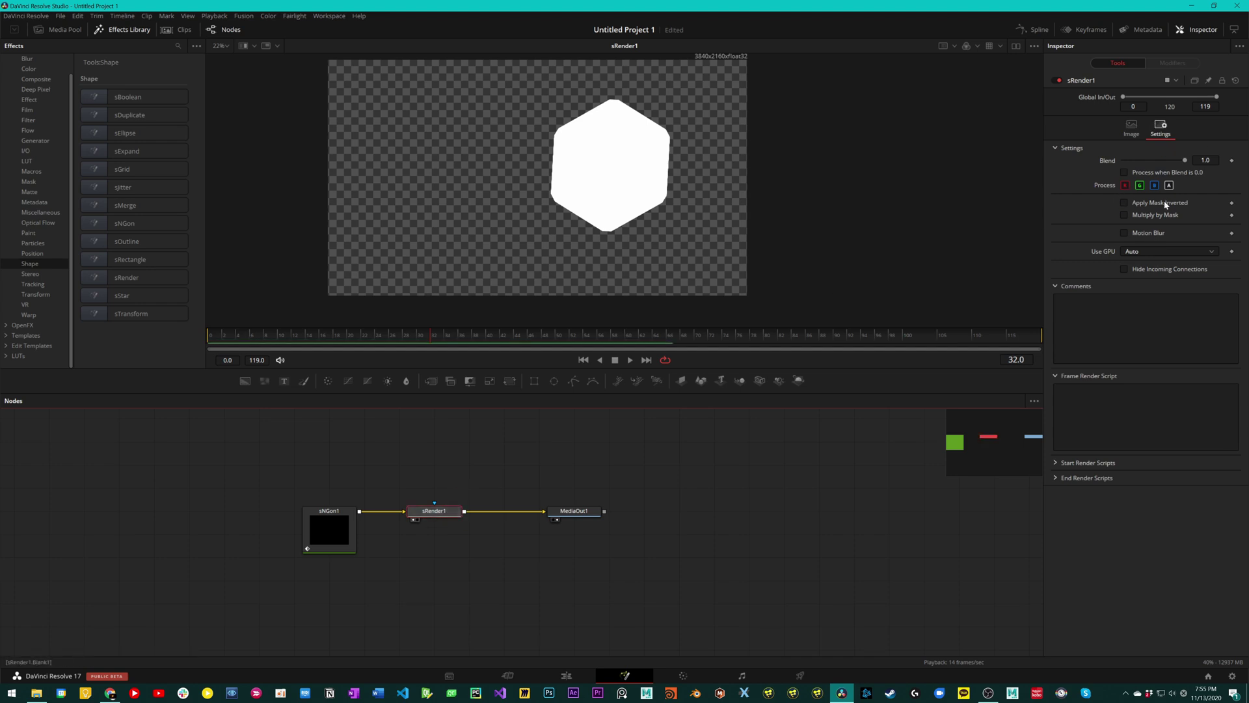
pyautogui.click(1130, 233)
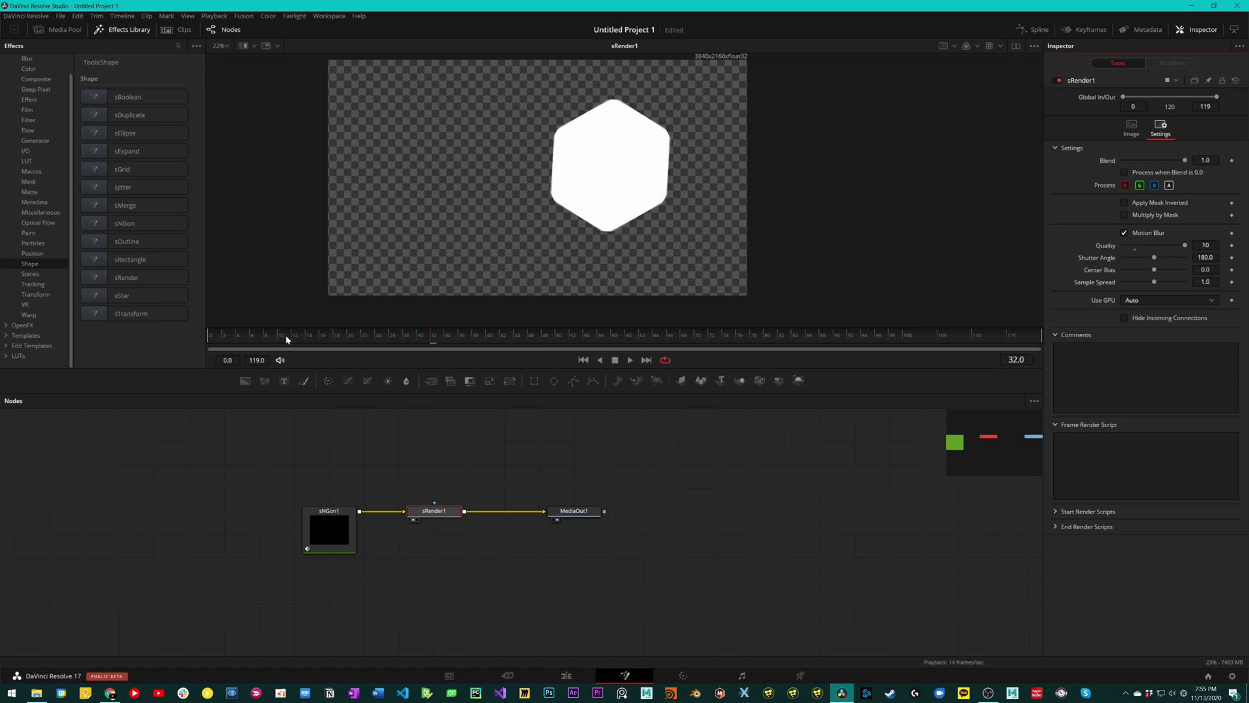
pyautogui.click(583, 360)
pyautogui.scroll(5, 586, 201)
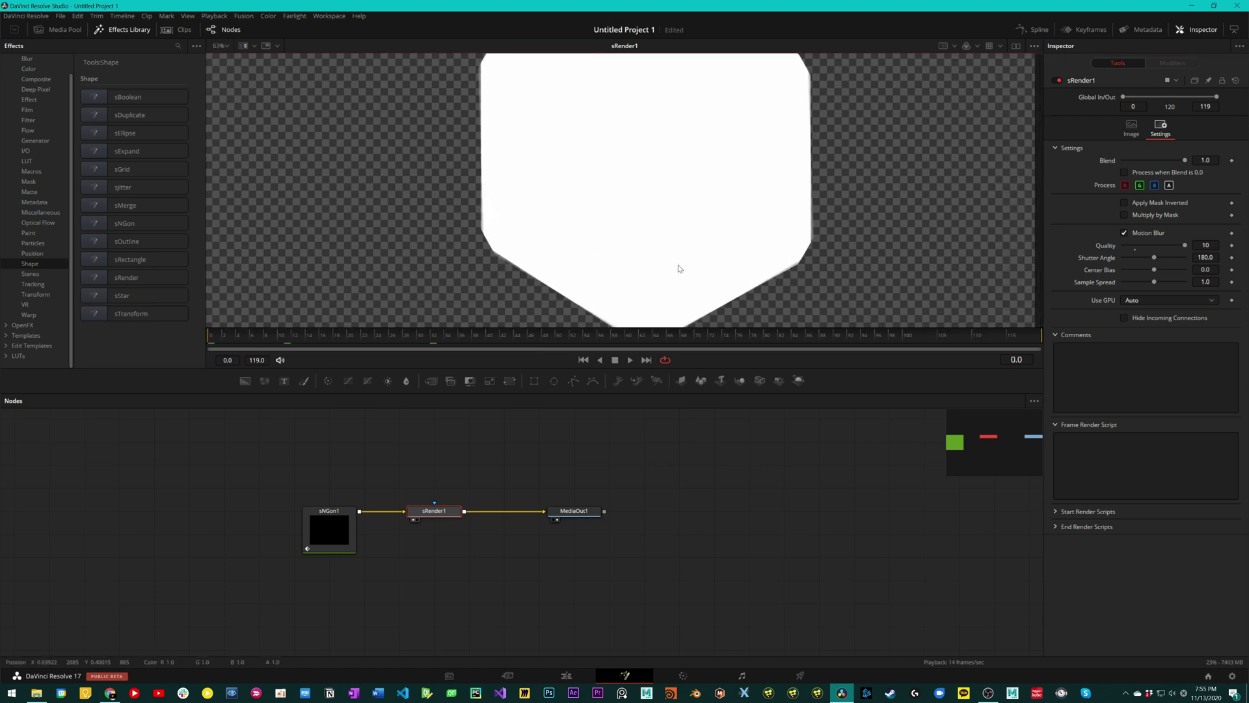
pyautogui.click(630, 361)
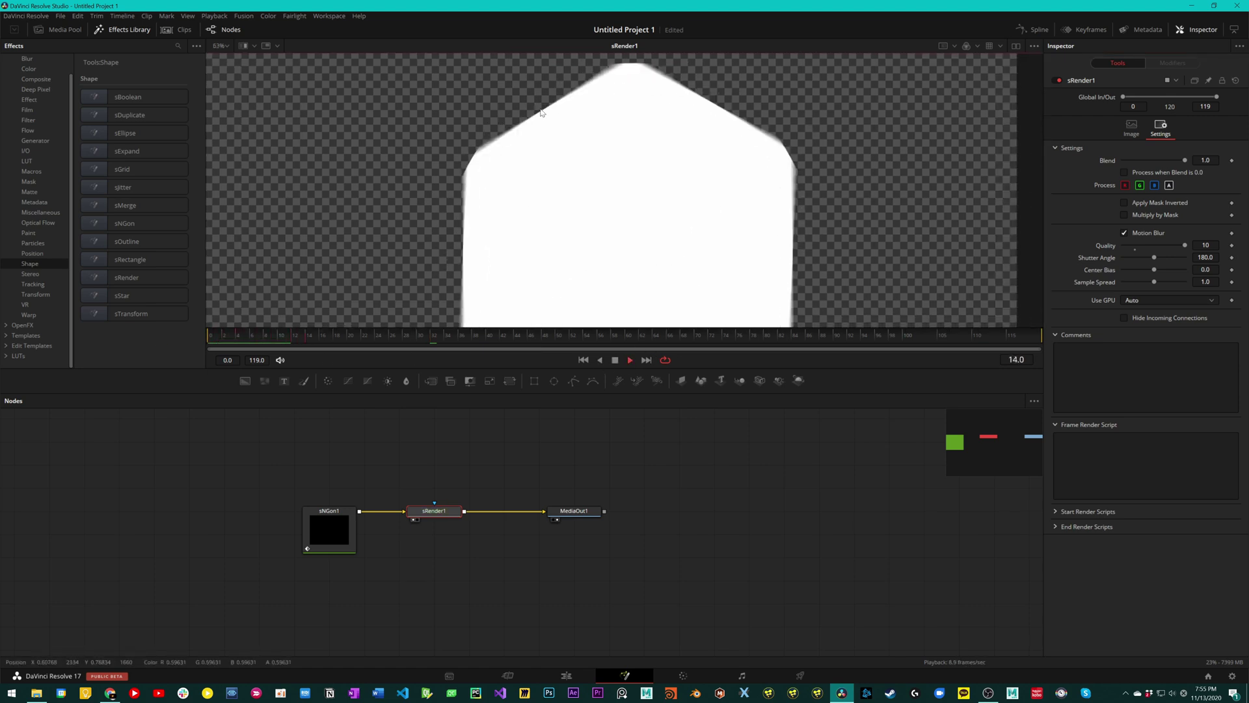
# Step: Stop the playback and change the sNGon polygon's fill color to pure green (#00ff00)
pyautogui.click(615, 360)
pyautogui.scroll(-2, 600, 251)
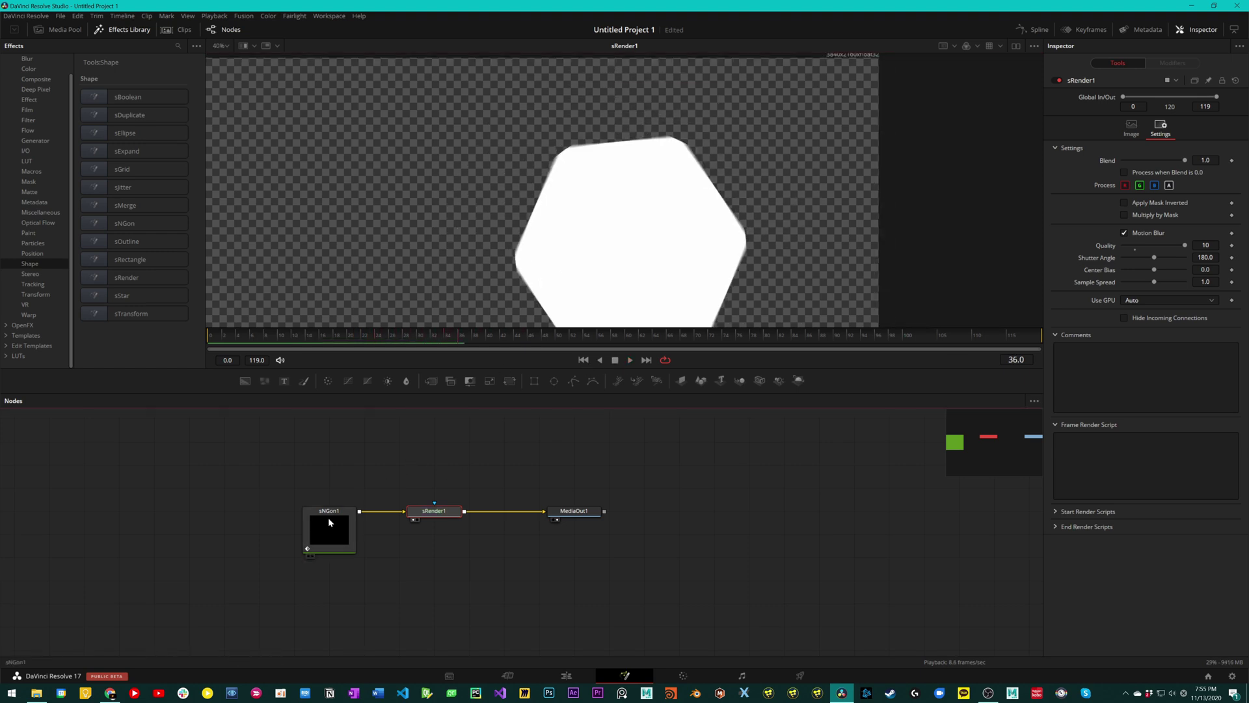
pyautogui.click(330, 527)
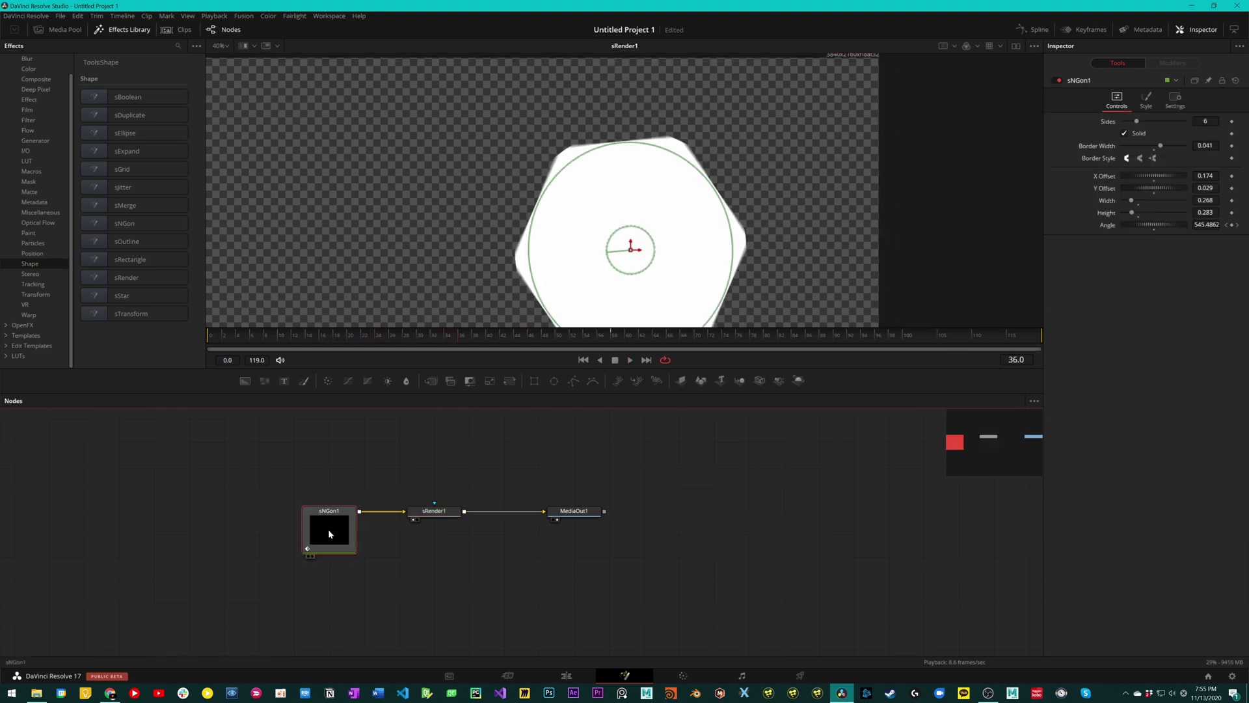
pyautogui.click(1145, 99)
pyautogui.click(1151, 121)
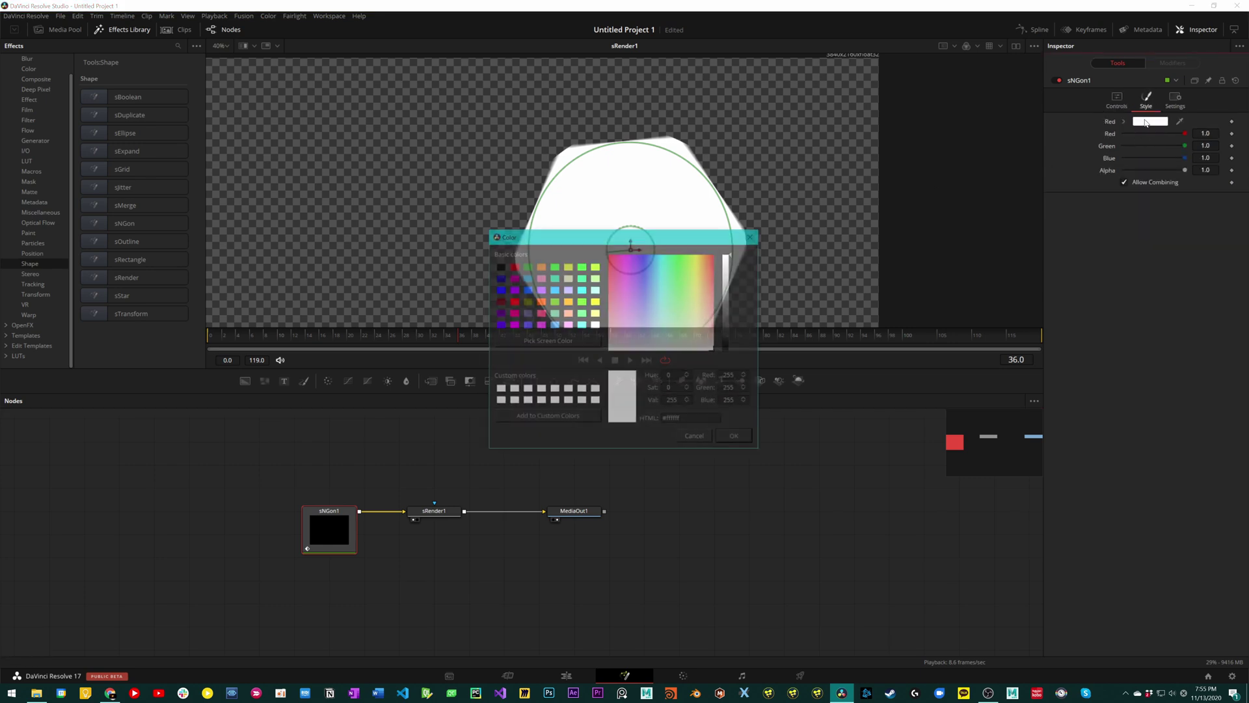
pyautogui.click(585, 267)
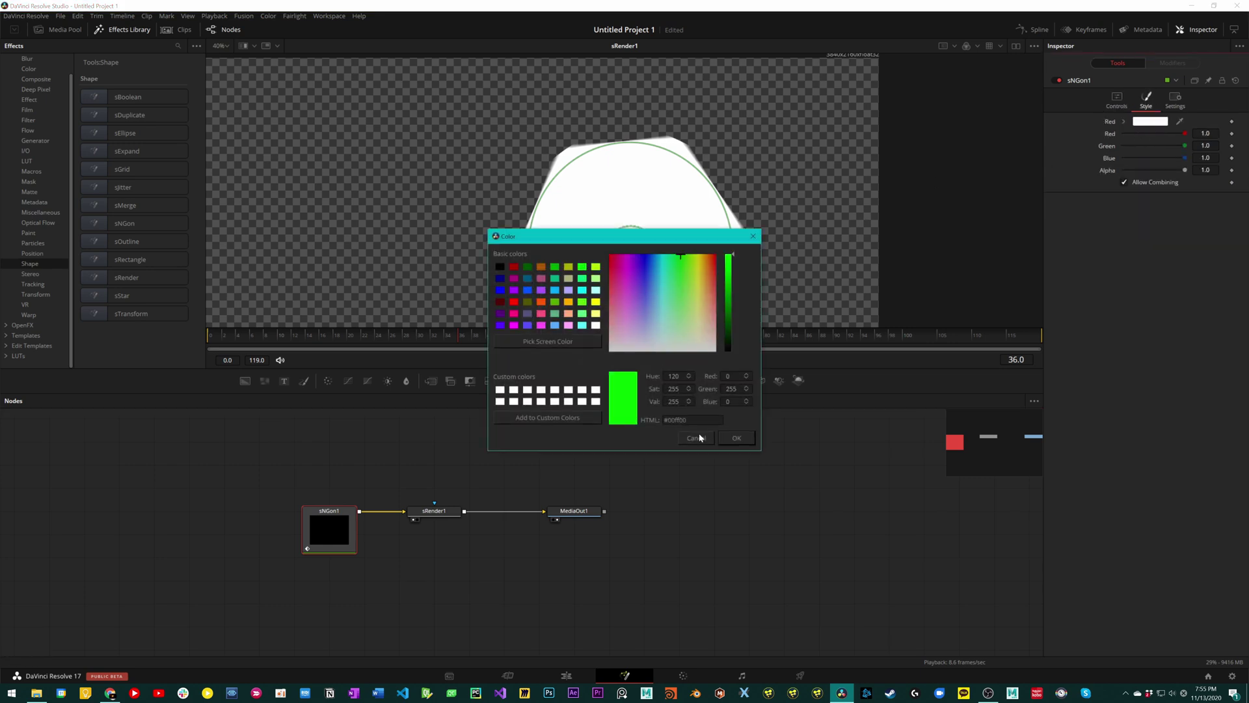
pyautogui.click(736, 440)
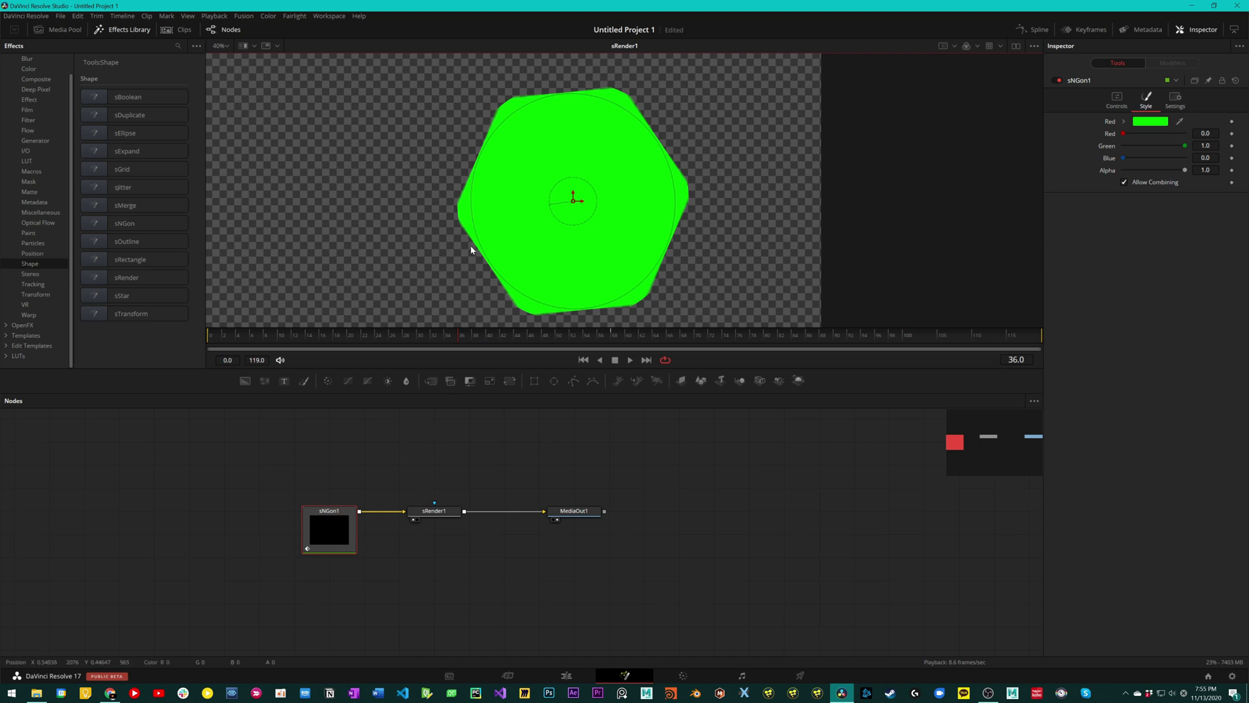
# Step: Replace the polygon node with an sRectangle node and connect it to sRender1
pyautogui.click(301, 465)
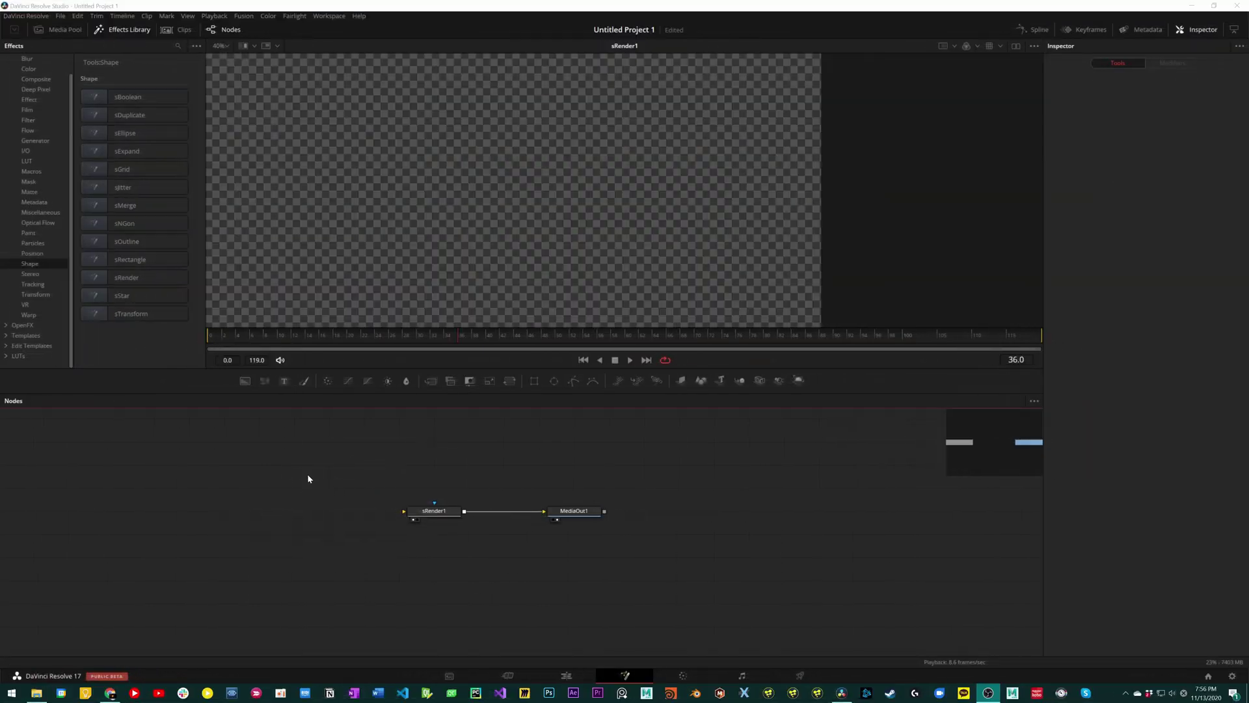
pyautogui.click(142, 260)
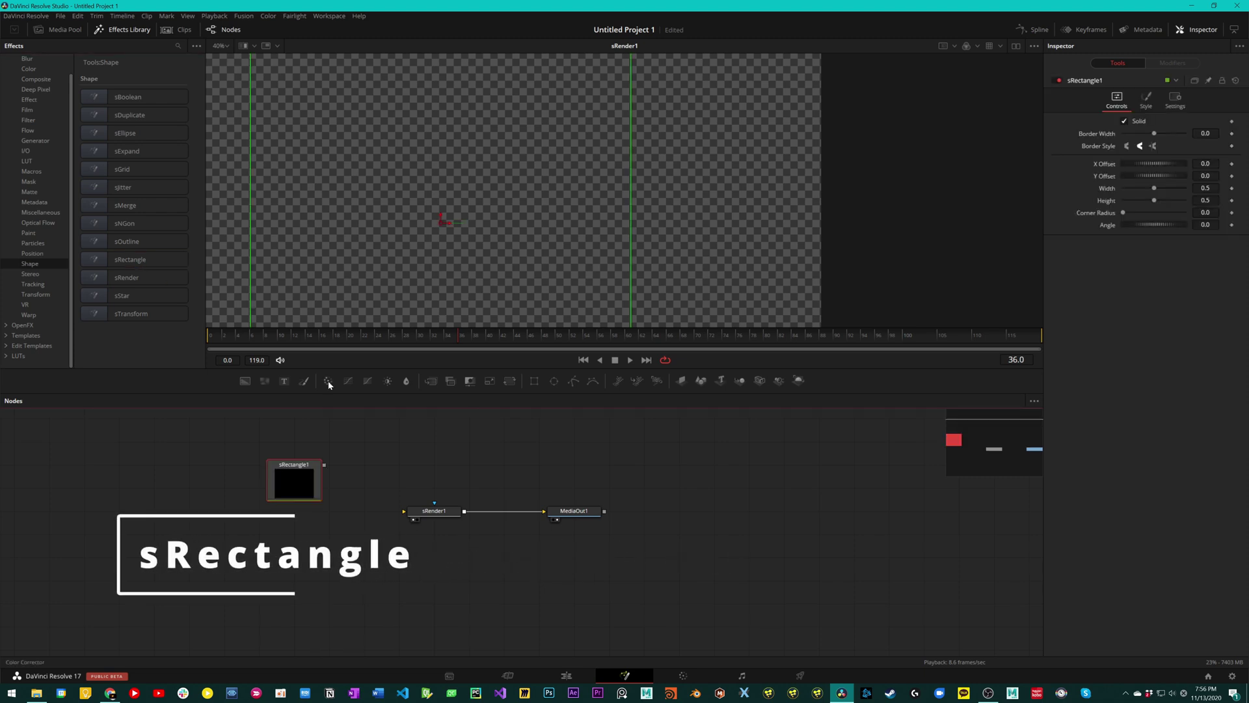
pyautogui.moveTo(303, 482); pyautogui.dragTo(373, 528)
pyautogui.scroll(-4, 345, 208)
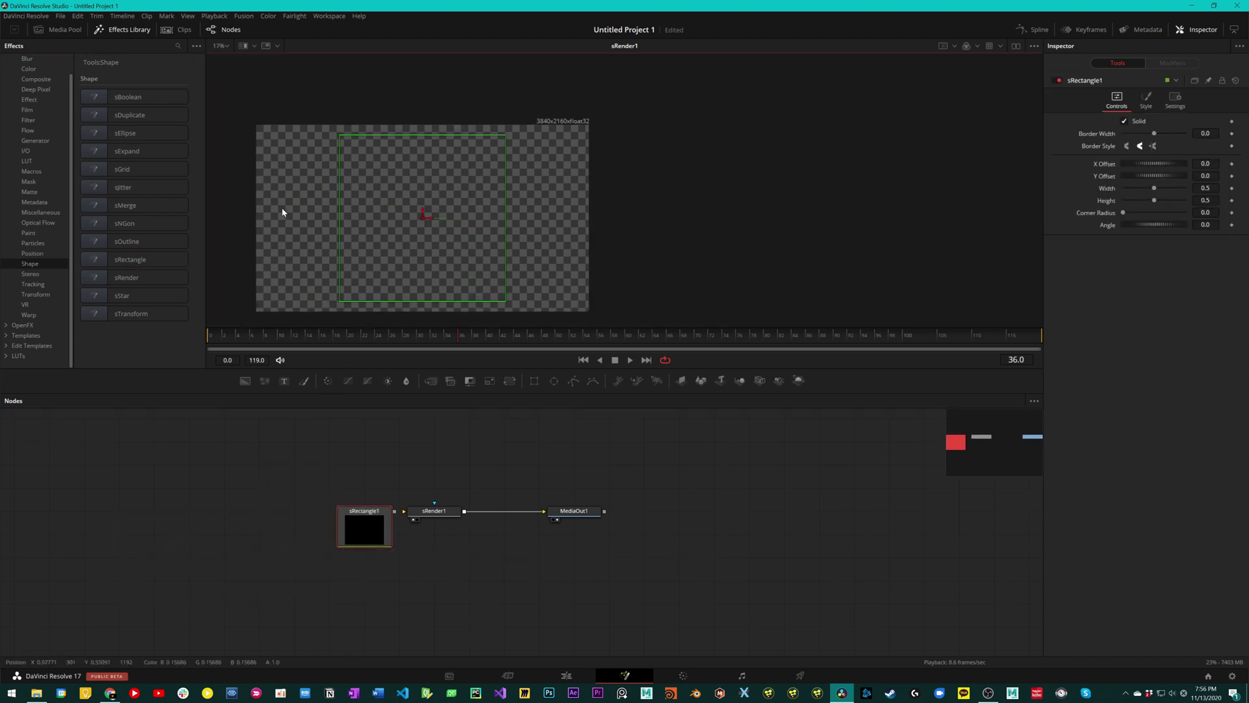
pyautogui.moveTo(361, 521); pyautogui.dragTo(422, 512)
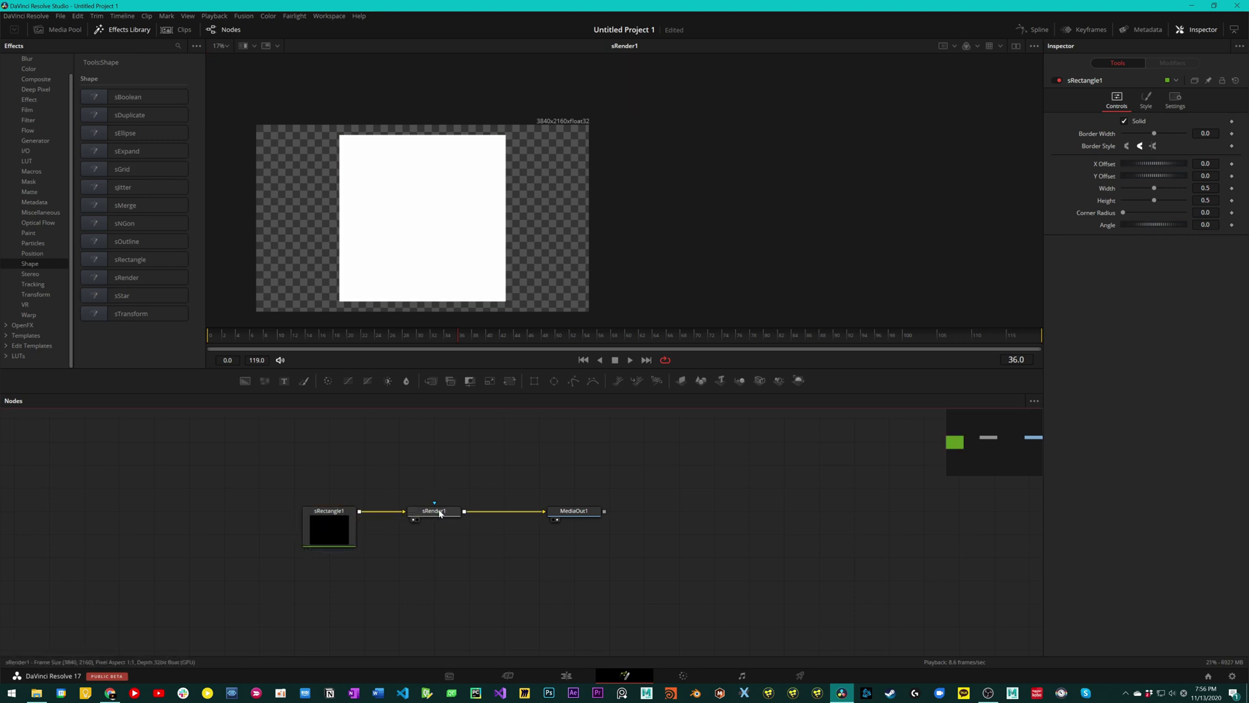
# Step: Turn off Motion Blur in sRender1 and return to the rectangle's shape controls
pyautogui.click(433, 511)
pyautogui.click(345, 511)
pyautogui.scroll(2, 380, 257)
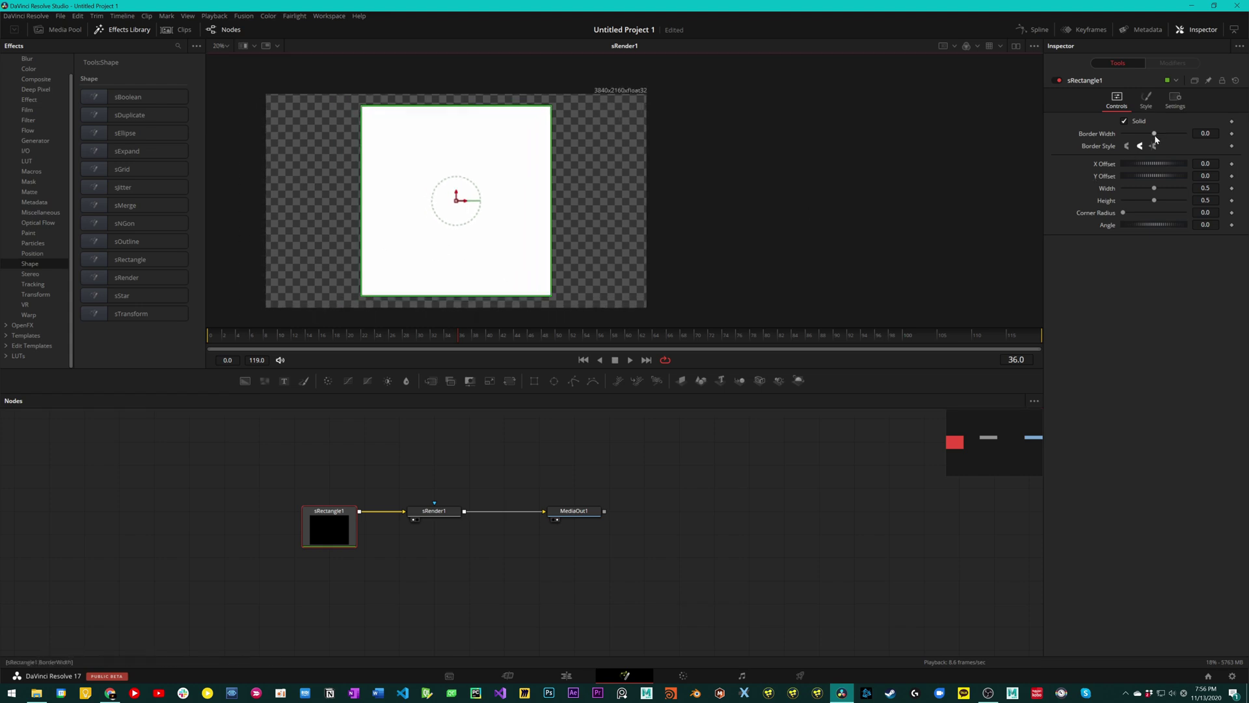
pyautogui.moveTo(1156, 135)
pyautogui.mouseDown()
pyautogui.moveTo(1125, 135)
pyautogui.moveTo(1155, 134)
pyautogui.mouseUp()
pyautogui.click(434, 511)
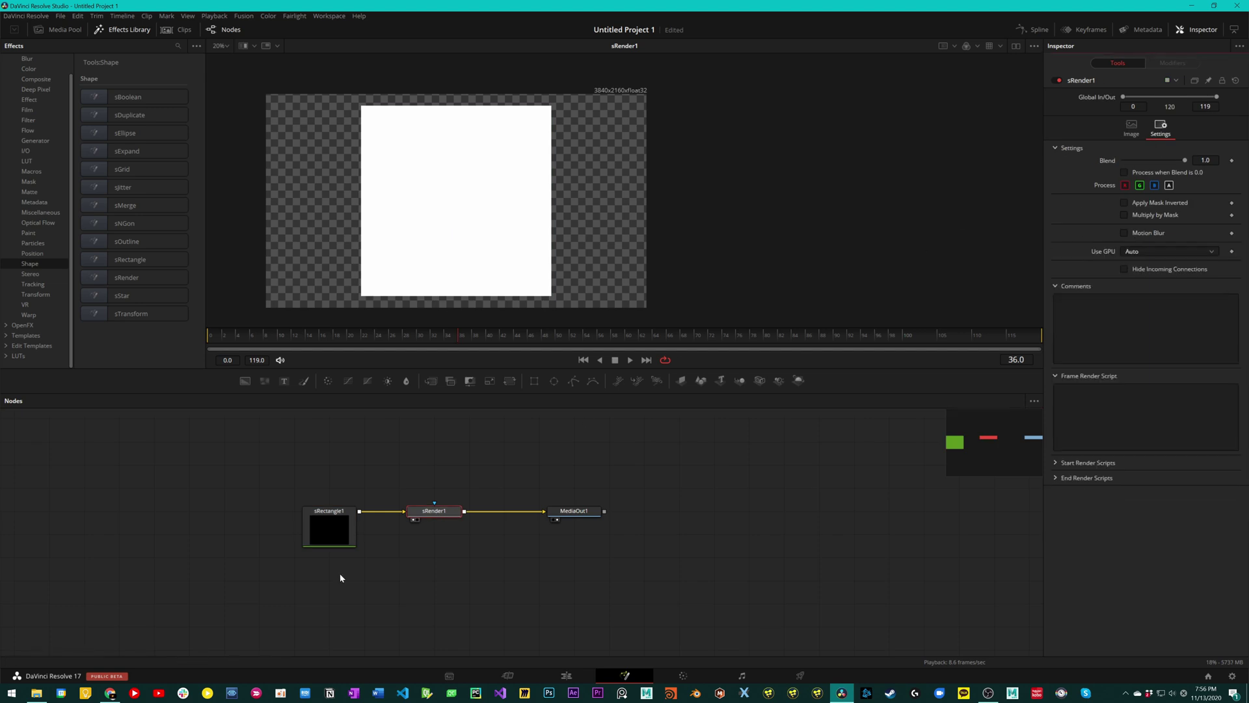
pyautogui.click(319, 533)
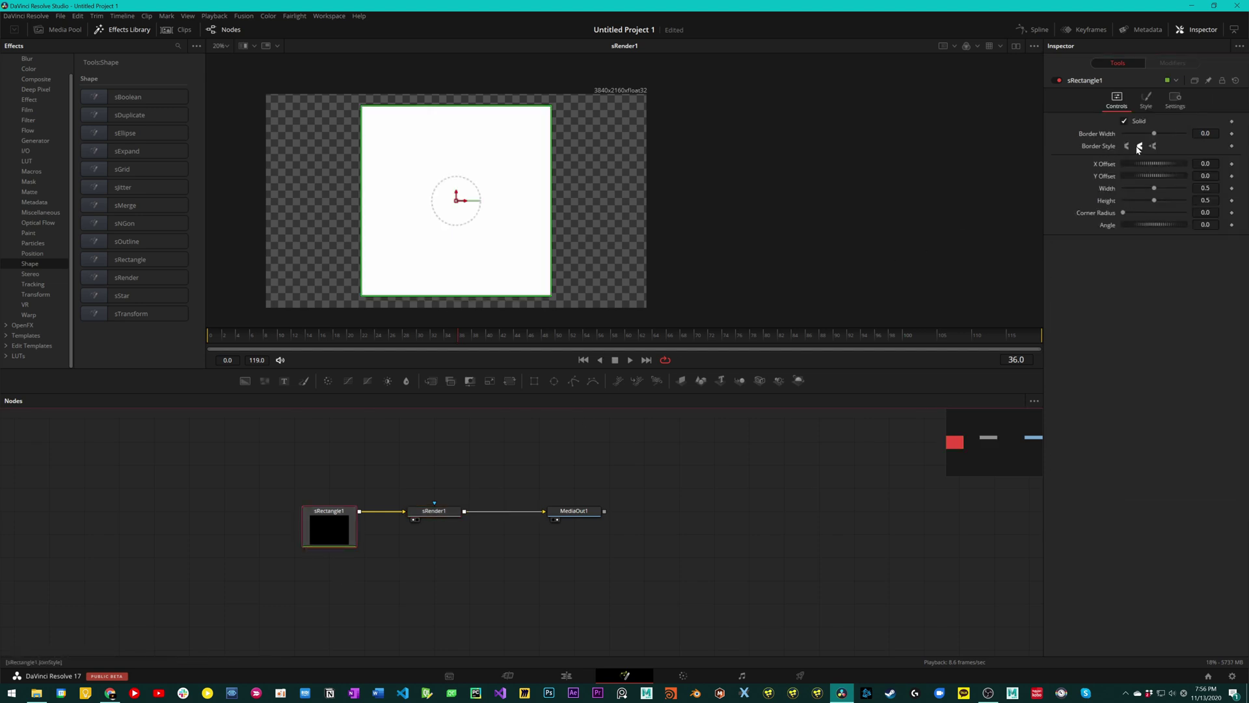
# Step: Set the rectangle's Border Width to 0.051 and compare the rounded, cut-off and square corner border styles
pyautogui.moveTo(1151, 135); pyautogui.dragTo(1162, 135)
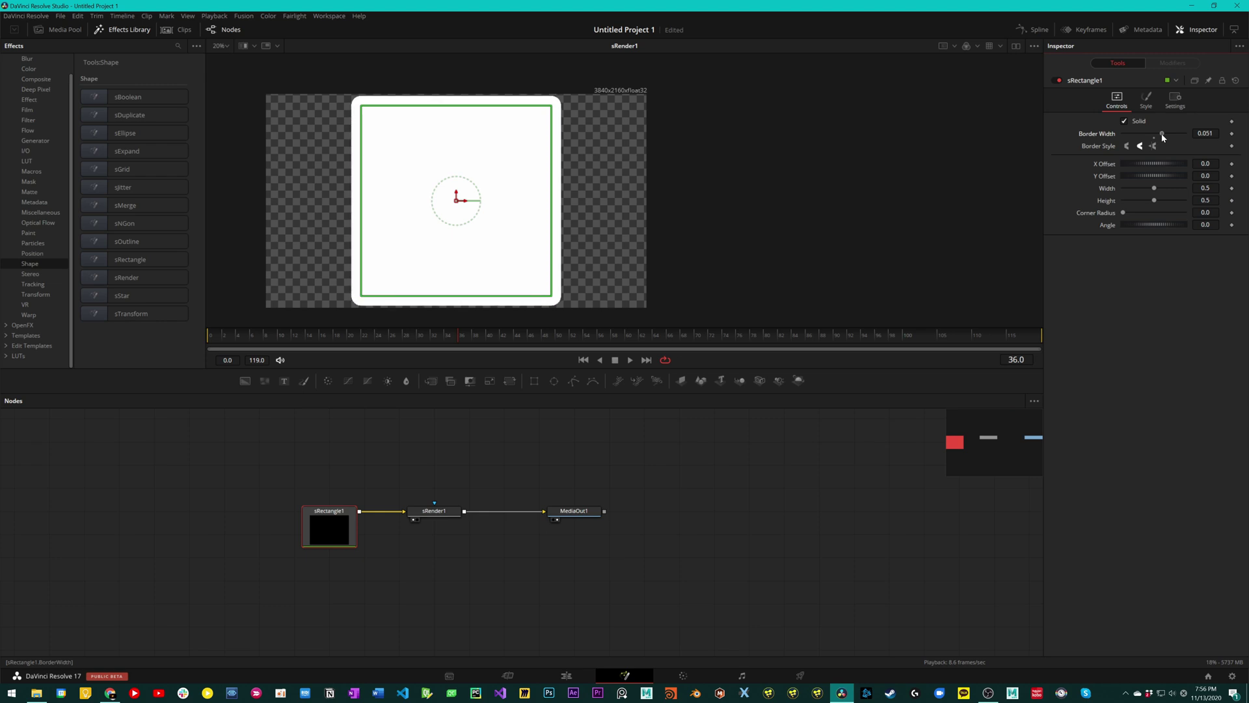
pyautogui.scroll(2, 290, 114)
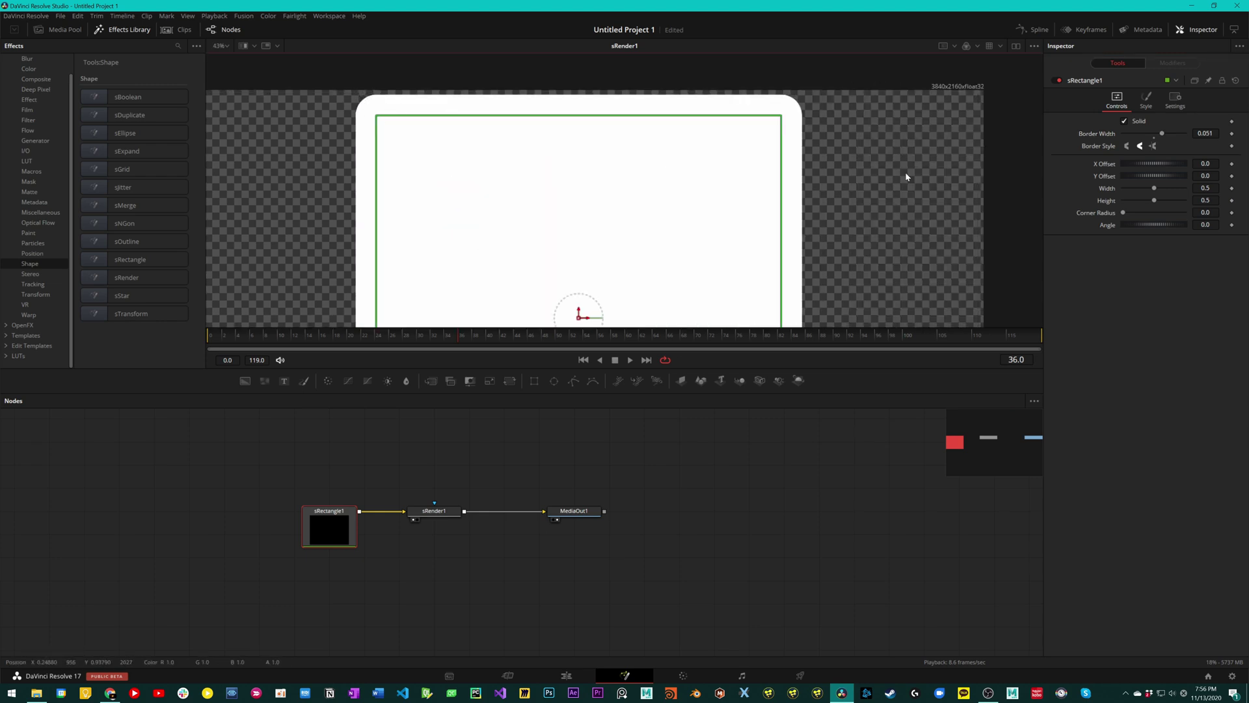
pyautogui.click(1127, 146)
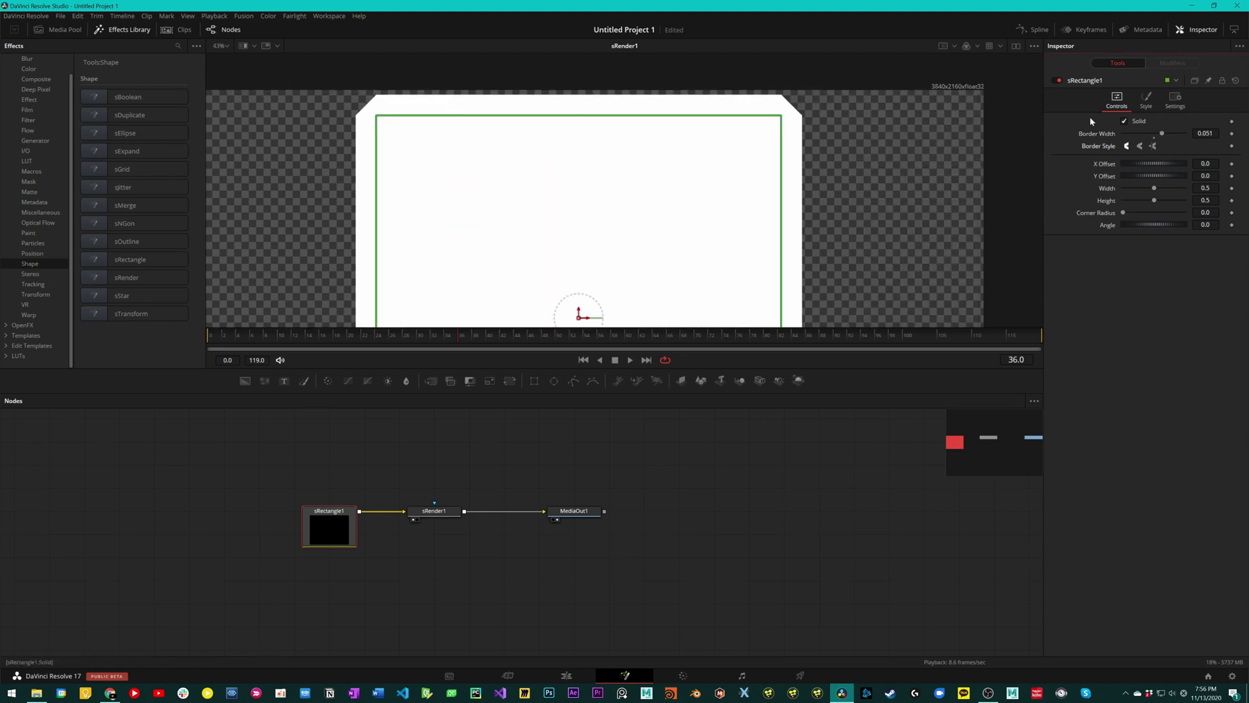
pyautogui.click(1155, 147)
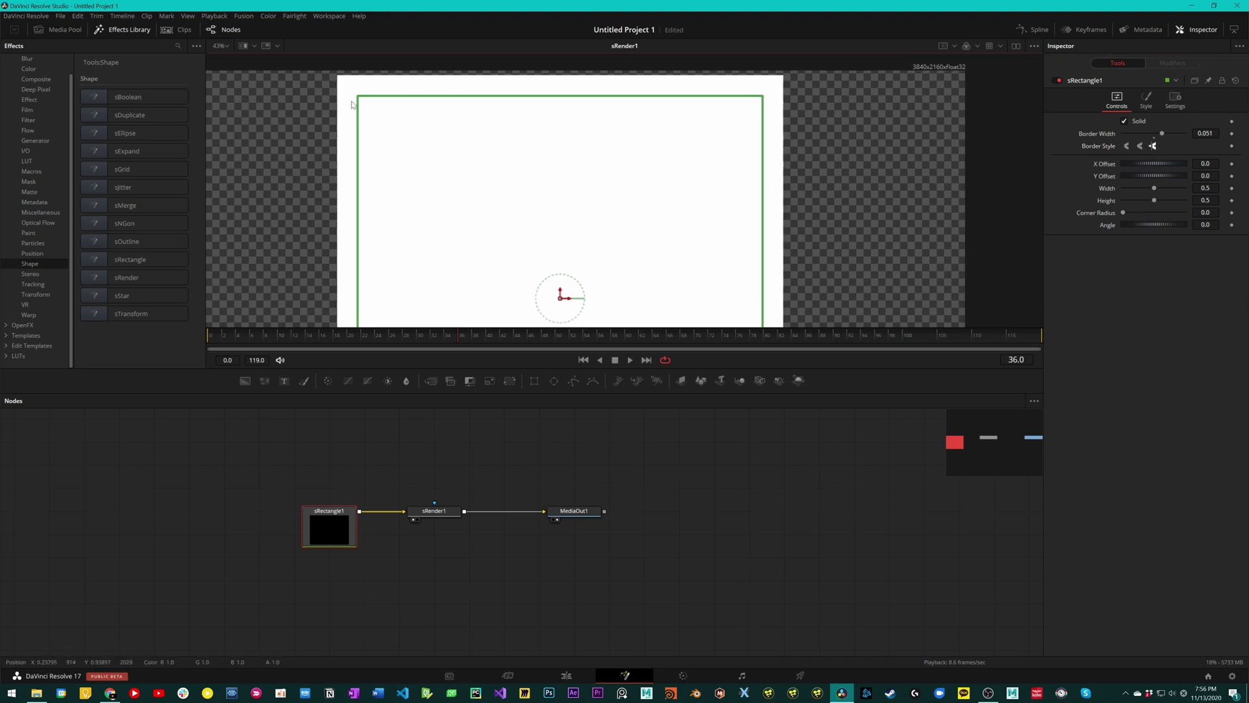
pyautogui.scroll(-2, 420, 75)
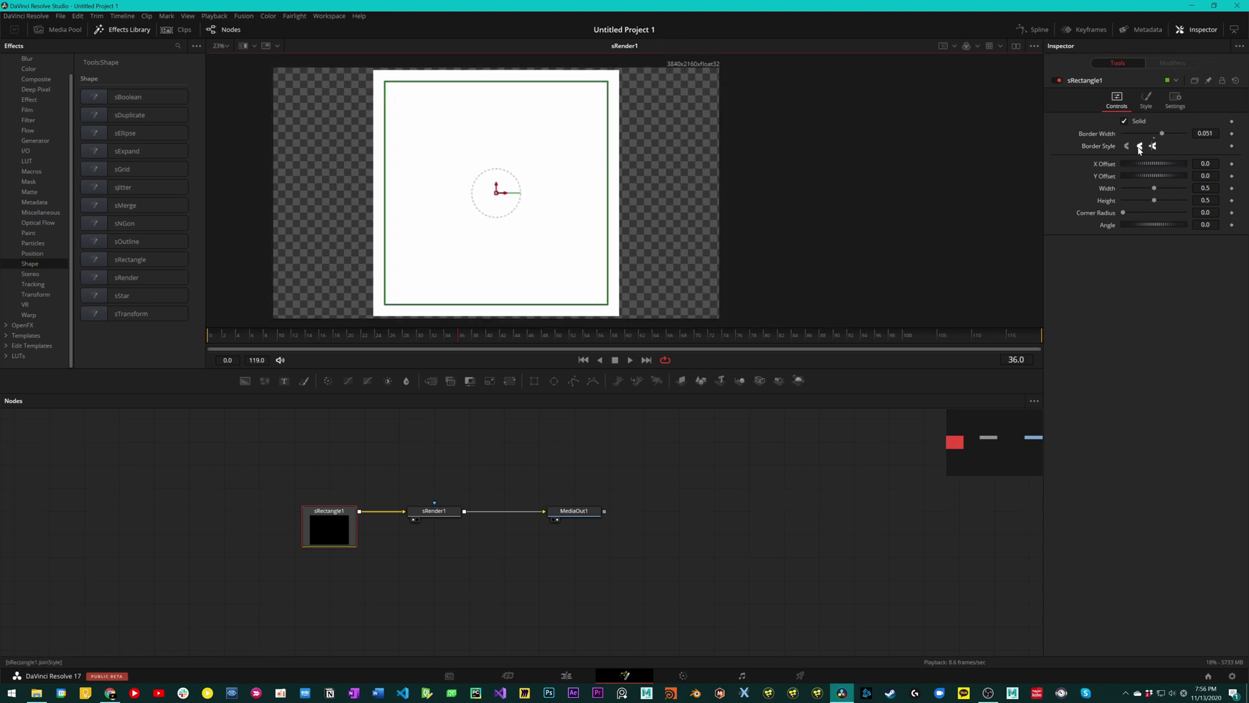
# Step: Set the rectangle's Border Width to 0 with rounded style, Y Offset to -0.203, Width to 0.465, Height to 0.425 and Corner Radius to 0.85
pyautogui.moveTo(1163, 133); pyautogui.dragTo(1151, 203)
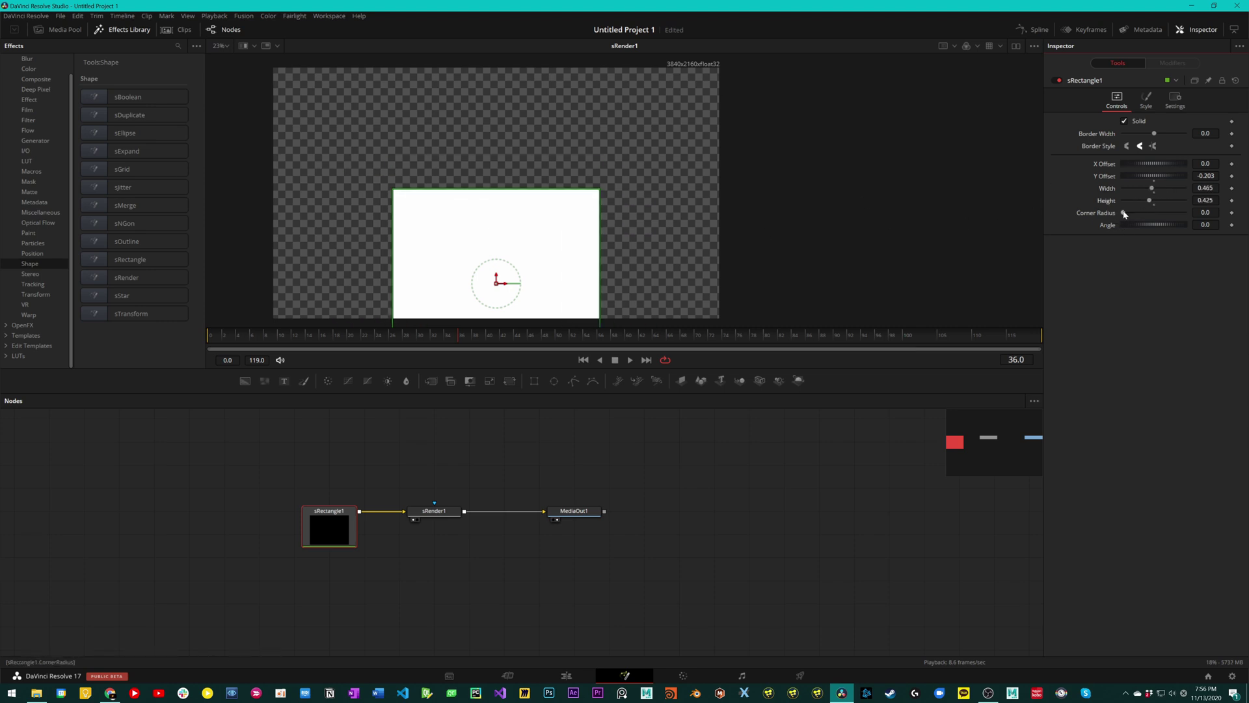
pyautogui.moveTo(1134, 215); pyautogui.dragTo(1180, 215)
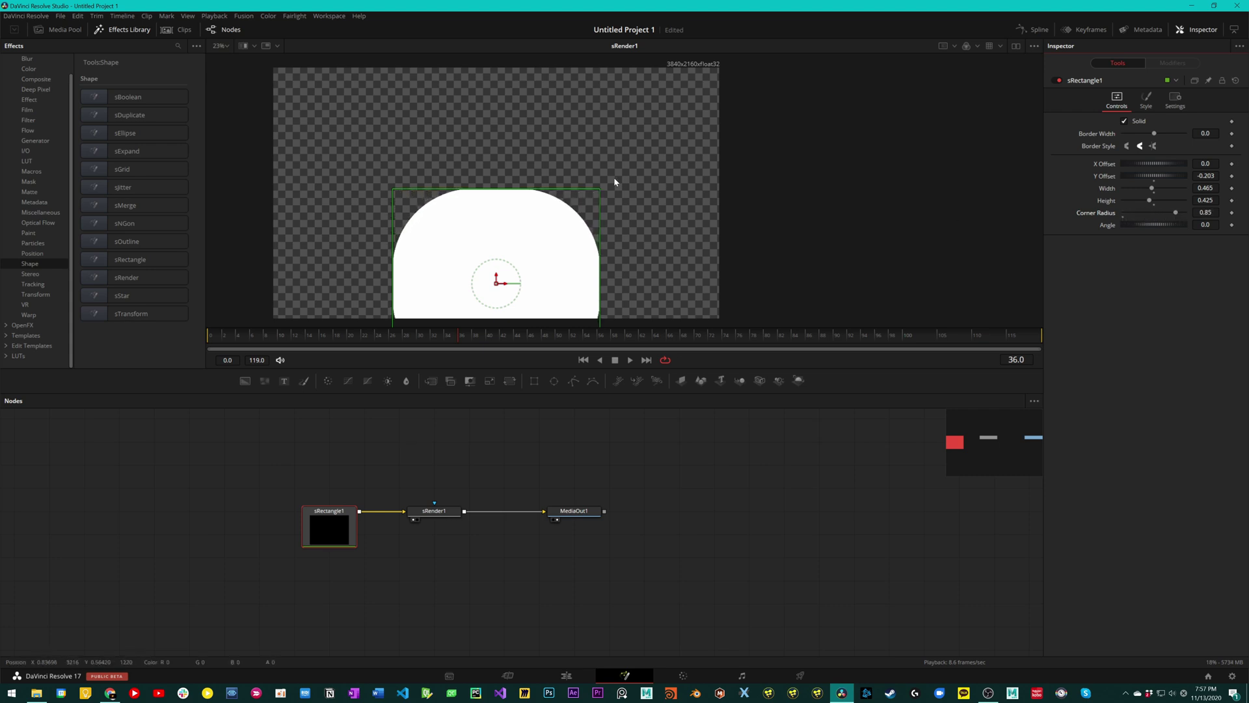
pyautogui.scroll(5, 510, 215)
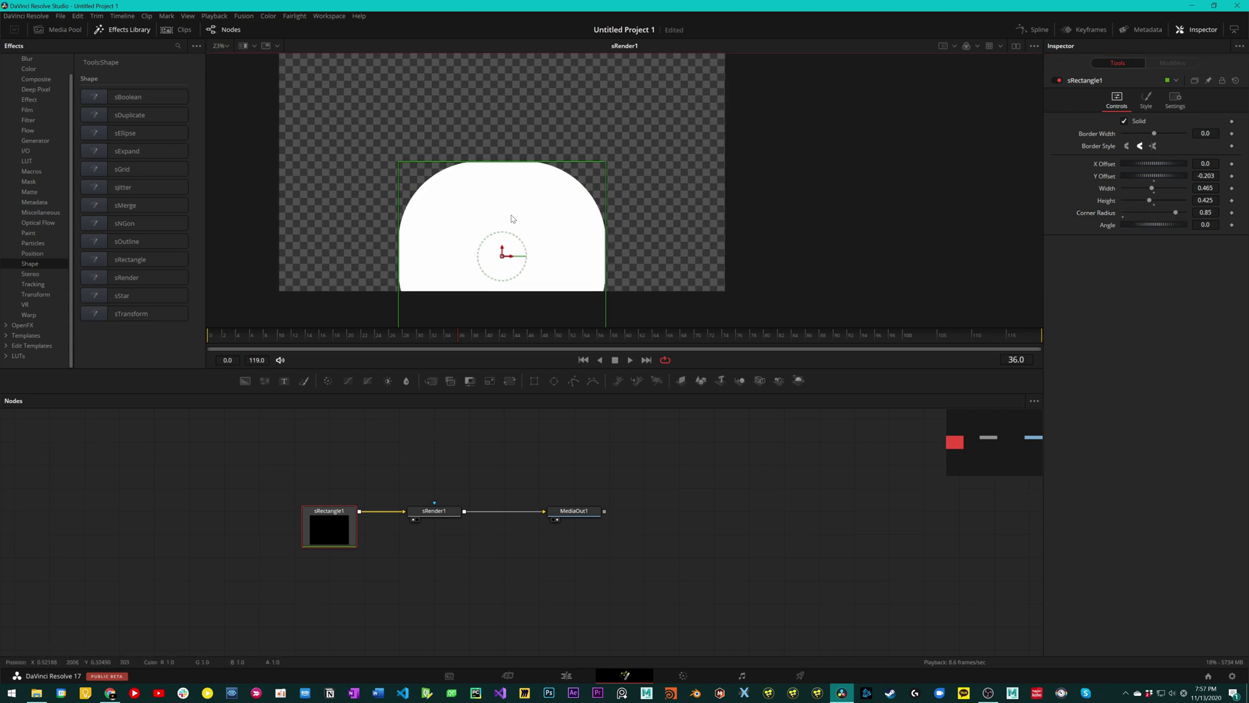
pyautogui.scroll(-5, 695, 160)
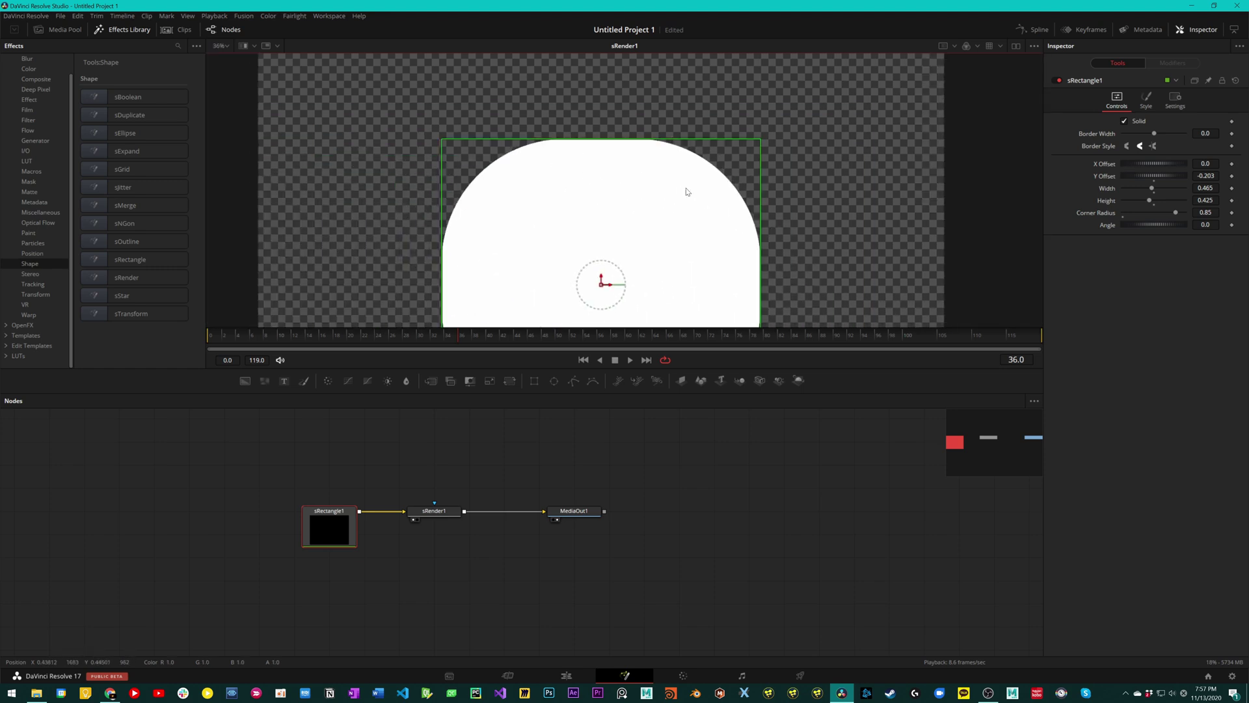
# Step: Move the rectangle to about X -0.005, Y -0.032, try a 0.26 Corner Radius, and reset Corner Radius and Angle to 0
pyautogui.moveTo(1177, 215); pyautogui.dragTo(1139, 214)
pyautogui.moveTo(589, 268); pyautogui.dragTo(590, 170)
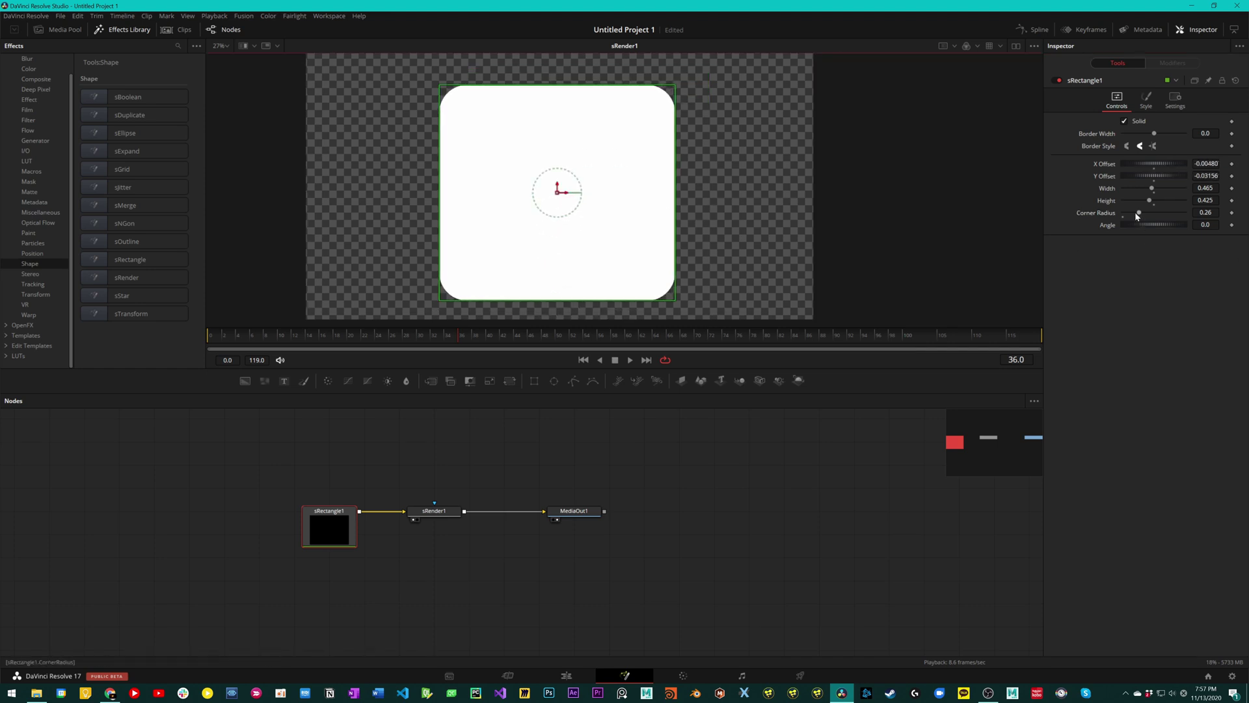
pyautogui.moveTo(1136, 214)
pyautogui.mouseDown()
pyautogui.moveTo(1117, 217)
pyautogui.moveTo(1139, 225)
pyautogui.moveTo(1087, 221)
pyautogui.moveTo(1139, 229)
pyautogui.mouseUp()
pyautogui.doubleClick(1153, 229)
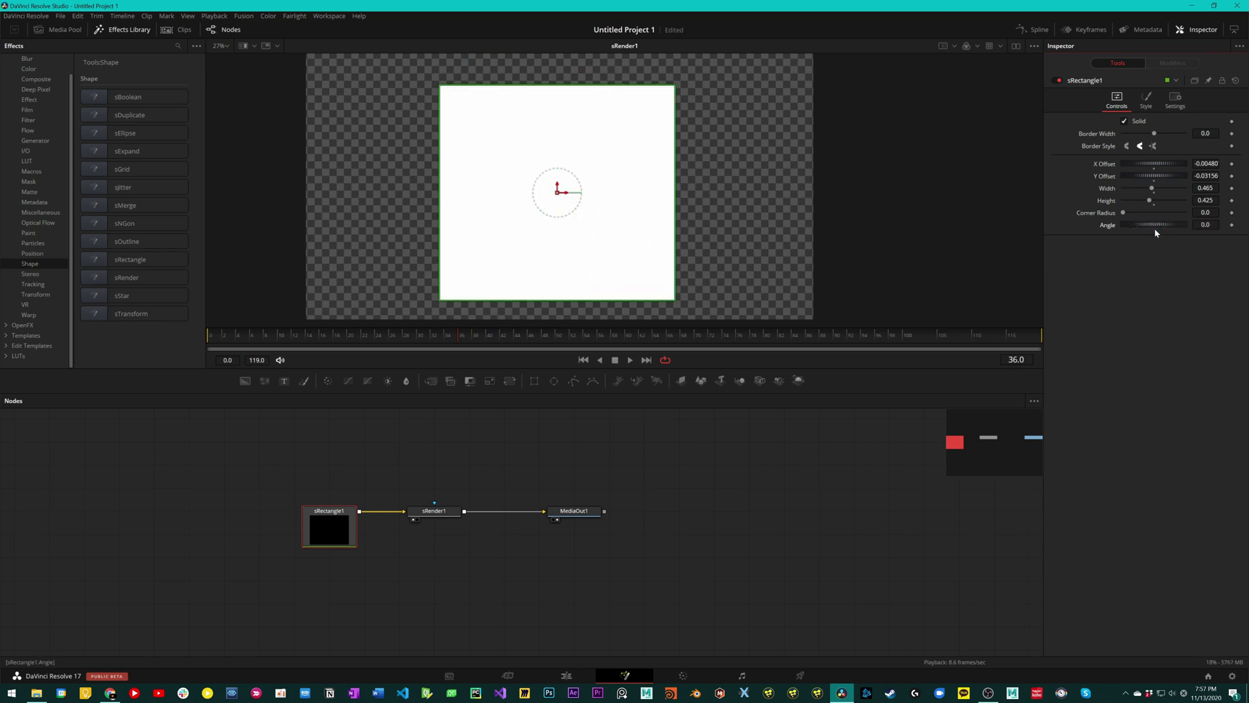
# Step: Change the rectangle's fill color from white to one of the basic colors
pyautogui.click(1147, 101)
pyautogui.click(1150, 121)
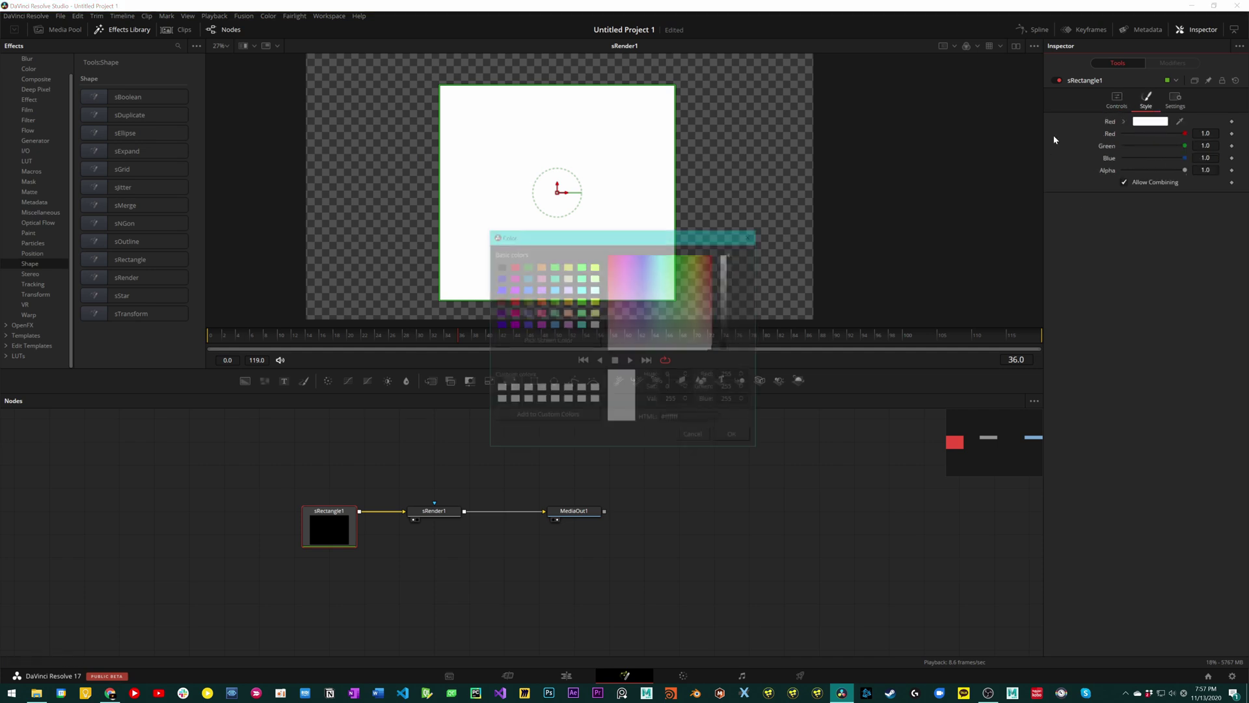
pyautogui.click(561, 325)
pyautogui.click(737, 438)
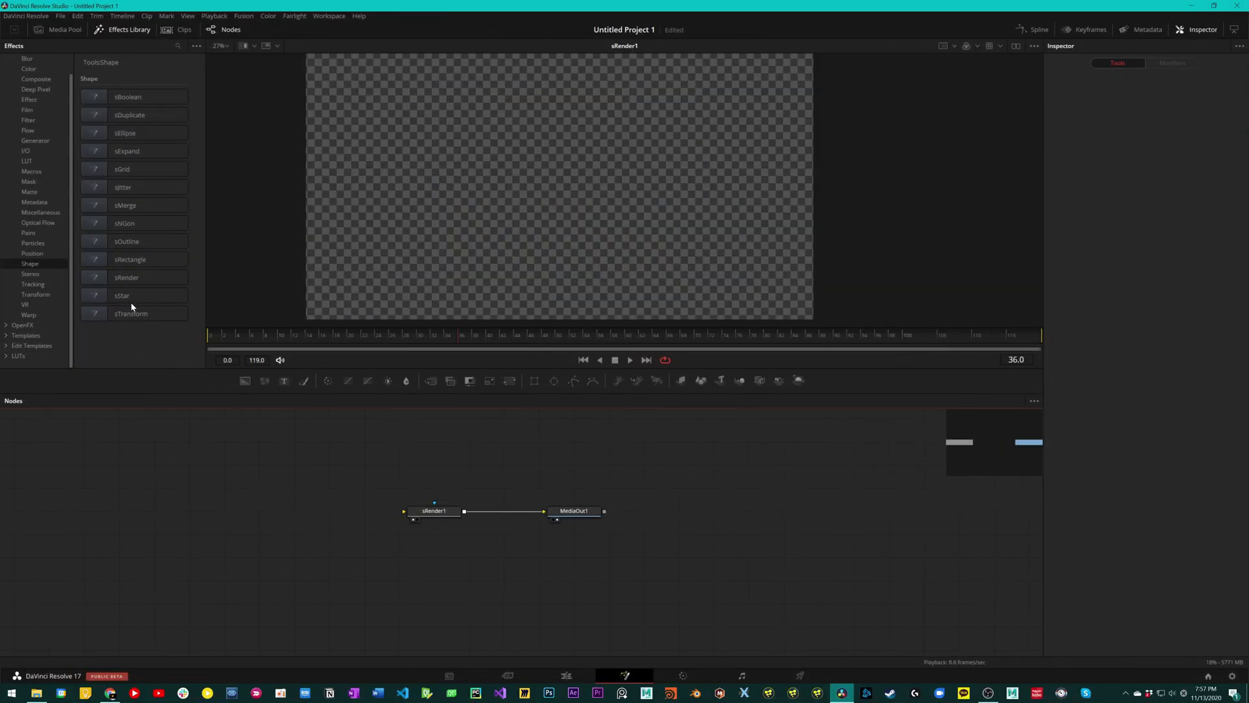
# Step: Replace the rectangle with an sStar node, connect it to sRender1, and show the star's controls
pyautogui.moveTo(129, 298); pyautogui.dragTo(338, 520)
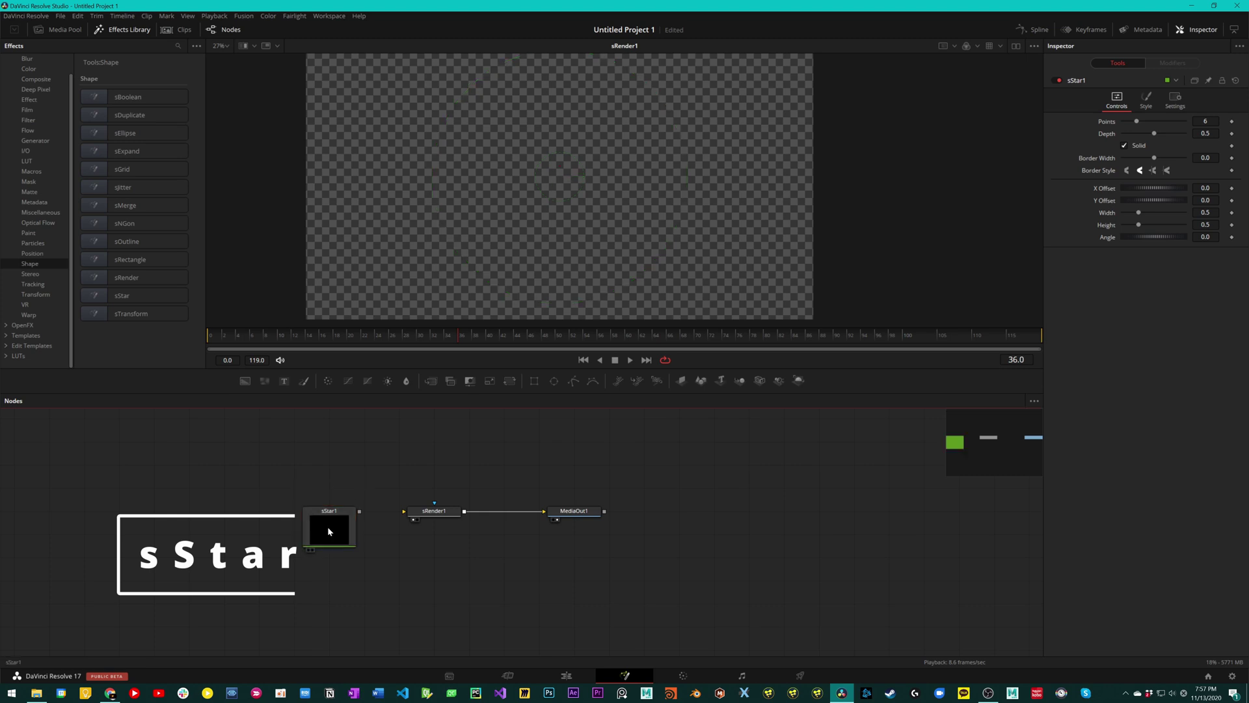
pyautogui.moveTo(430, 522); pyautogui.dragTo(430, 521)
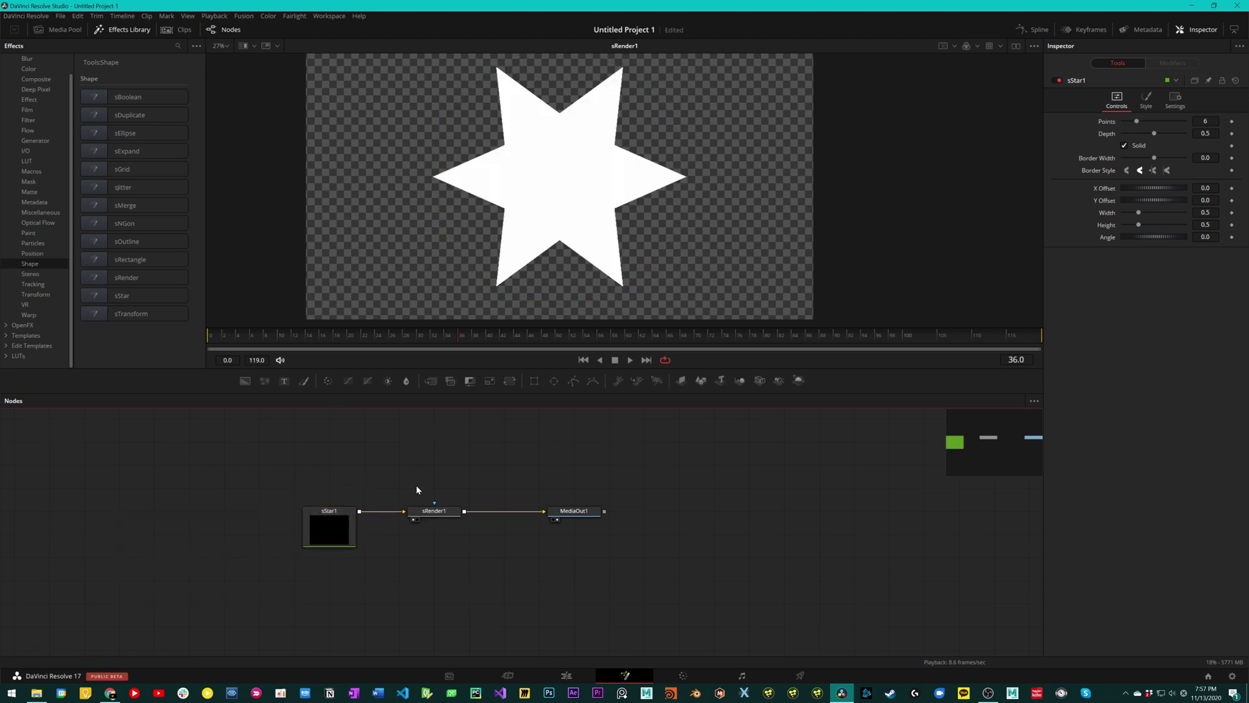
pyautogui.click(330, 528)
pyautogui.moveTo(515, 220); pyautogui.dragTo(474, 203)
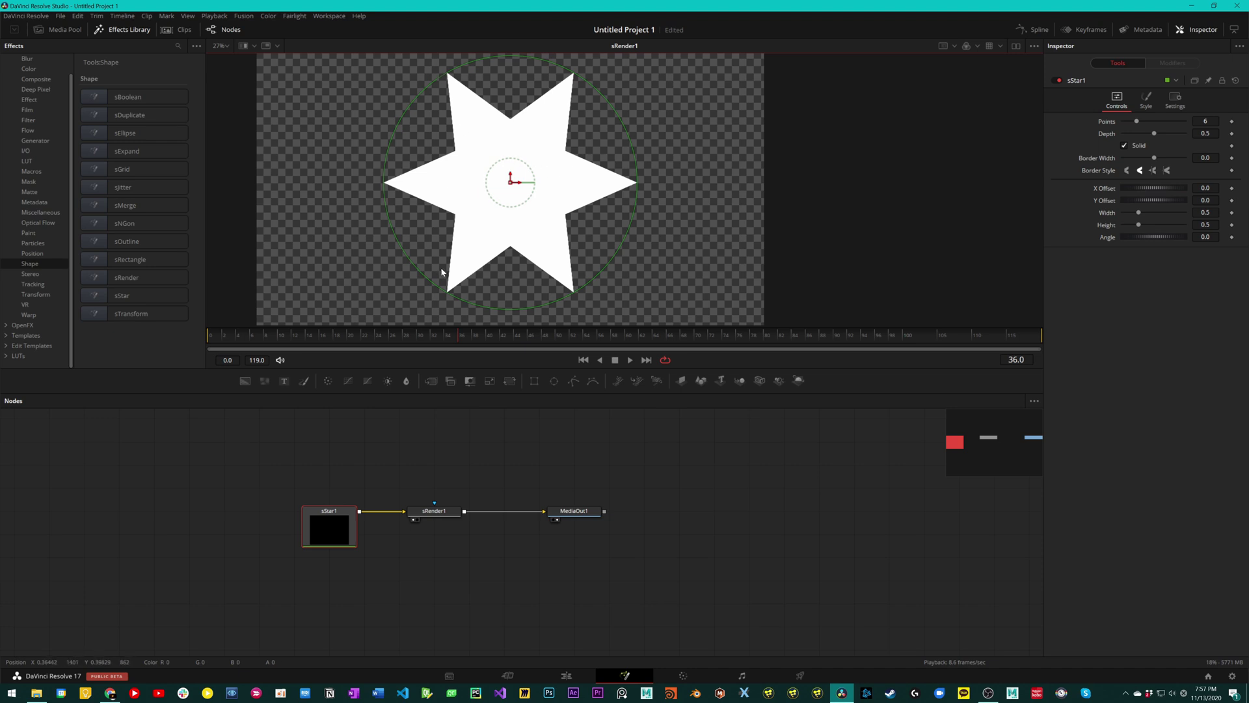
pyautogui.scroll(-1, 530, 130)
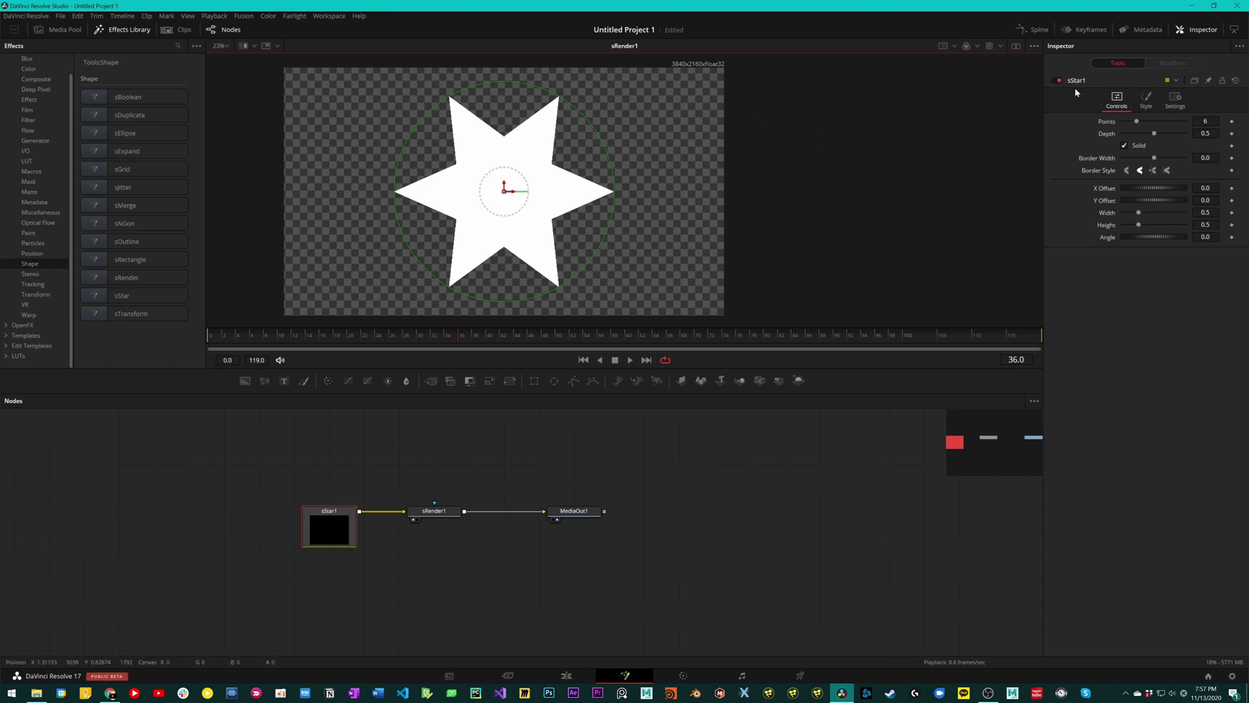
# Step: Try a 0.038 Border Width on the star, compare the border styles, keep the last sharp-pointed one, and reset the width to 0
pyautogui.moveTo(1137, 121); pyautogui.dragTo(1160, 160)
pyautogui.click(1154, 137)
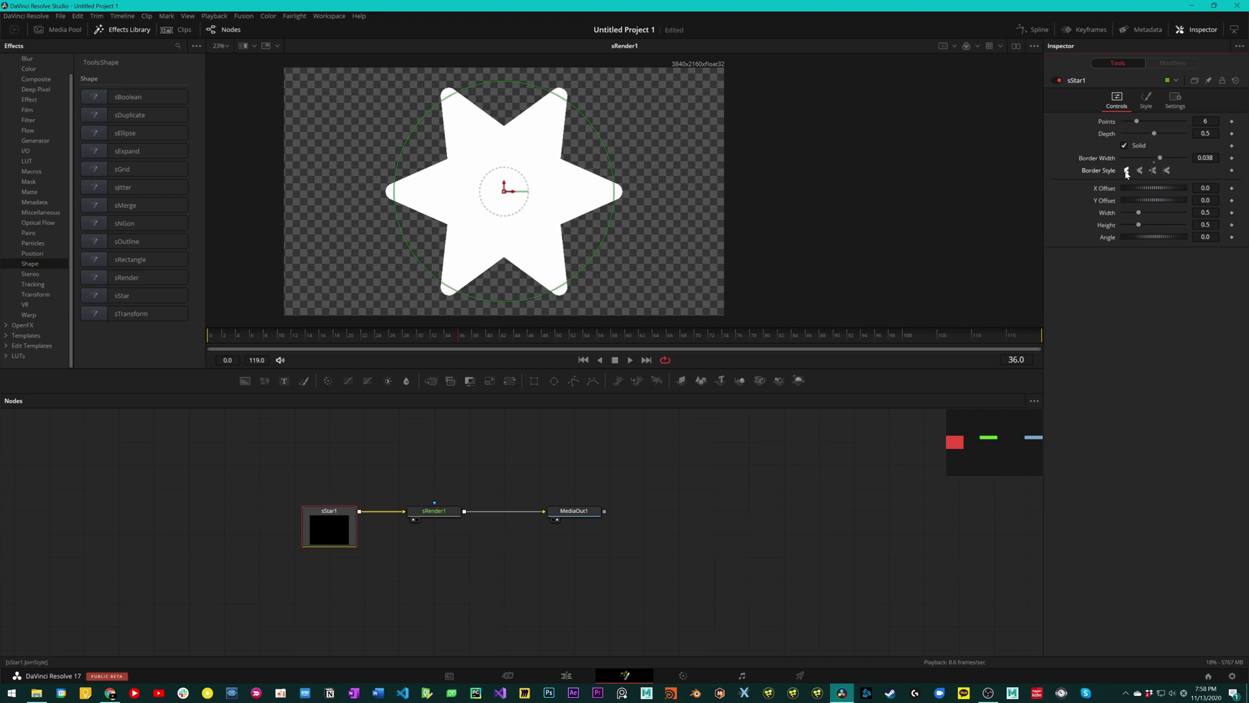
pyautogui.click(1127, 171)
pyautogui.click(1154, 171)
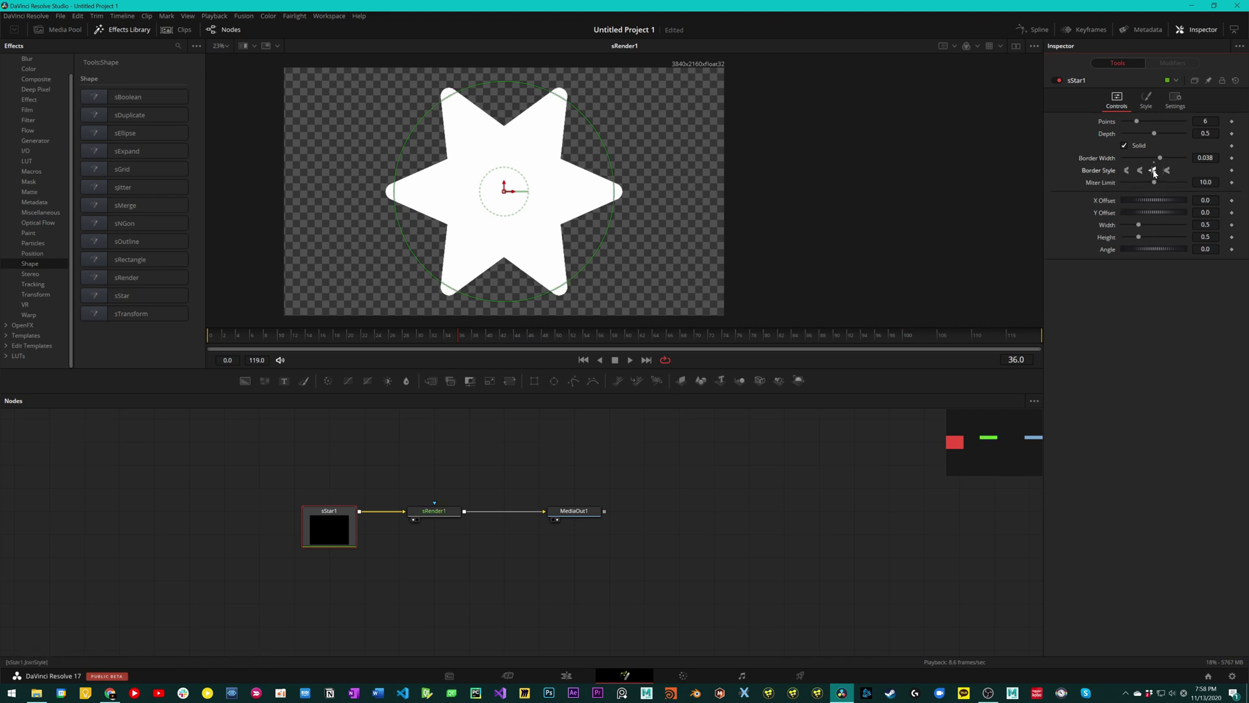
pyautogui.click(1166, 171)
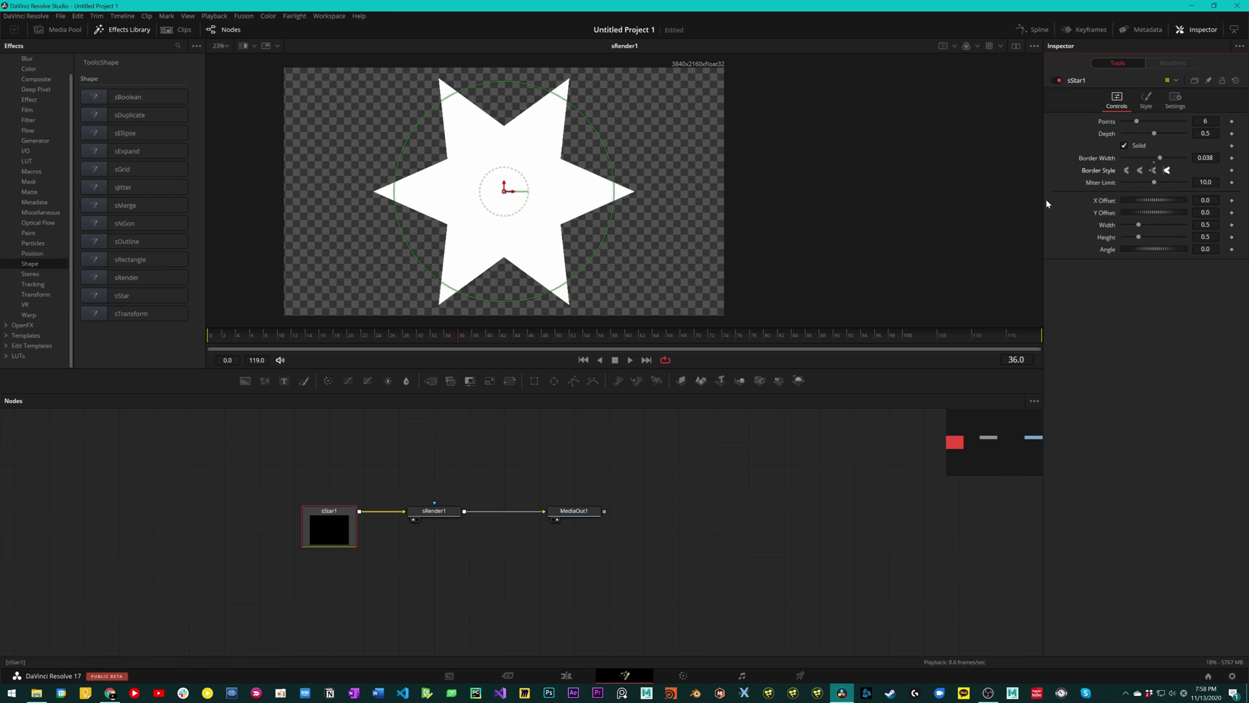
pyautogui.doubleClick(1152, 161)
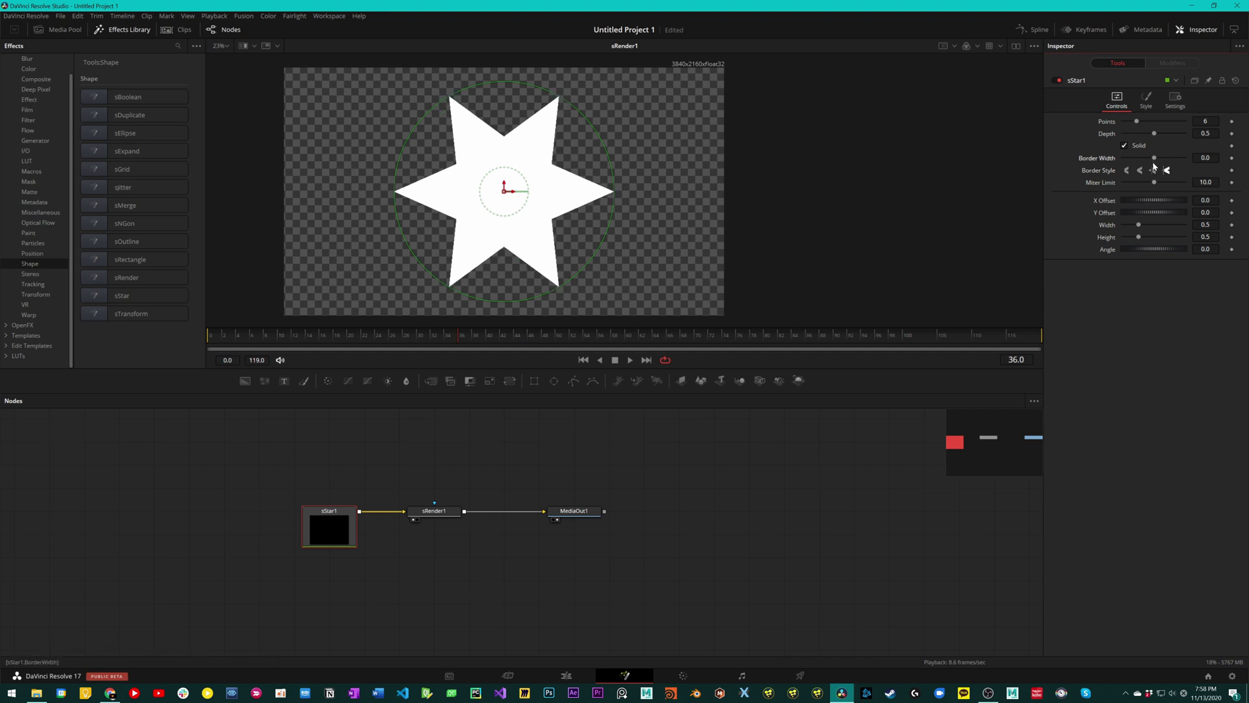
# Step: Set the star's Width to 0.803 and Height to 0.441, move it to about X -0.007, Y 0.052, and undo the trial rotation
pyautogui.moveTo(1137, 201)
pyautogui.mouseDown()
pyautogui.moveTo(1165, 200)
pyautogui.moveTo(1137, 199)
pyautogui.mouseUp()
pyautogui.moveTo(1138, 212); pyautogui.dragTo(1148, 224)
pyautogui.moveTo(491, 140); pyautogui.dragTo(501, 168)
pyautogui.moveTo(1140, 241)
pyautogui.mouseDown()
pyautogui.moveTo(1185, 244)
pyautogui.moveTo(1136, 244)
pyautogui.moveTo(1156, 256)
pyautogui.mouseUp()
pyautogui.hotkey('ctrl', 'z')
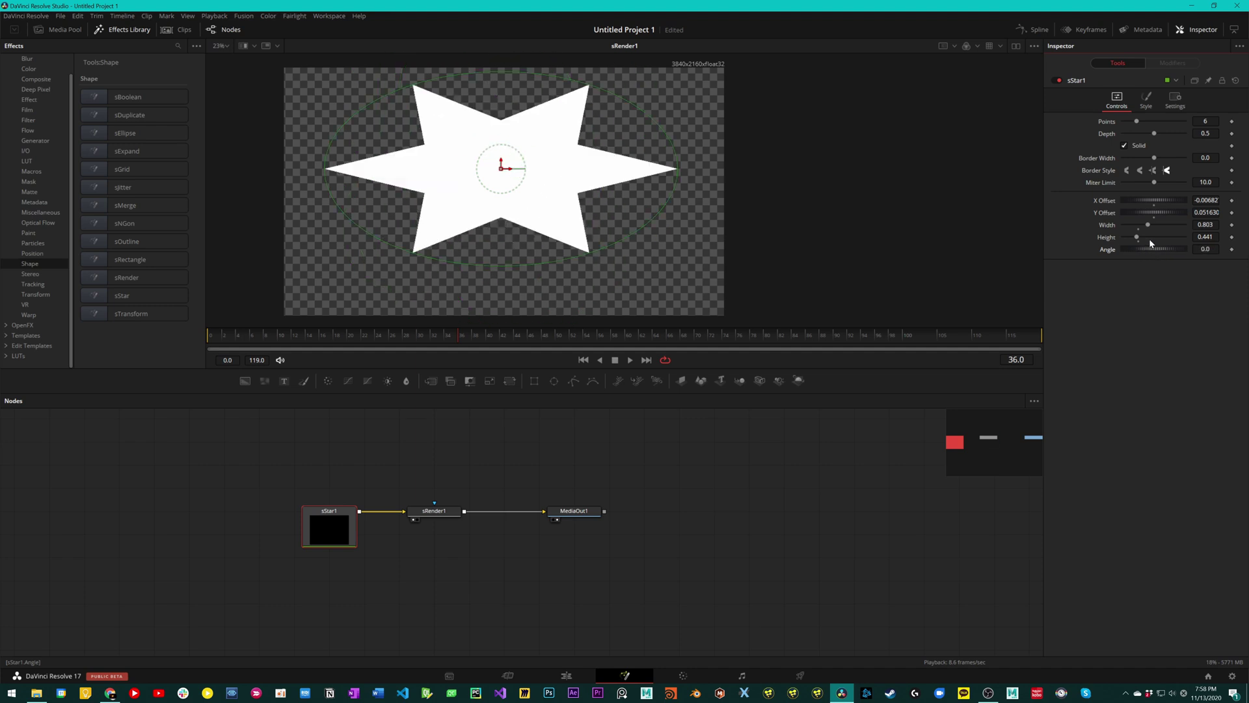
# Step: Change the star's fill color to yellow and switch to the Edit page
pyautogui.click(1146, 100)
pyautogui.click(1151, 121)
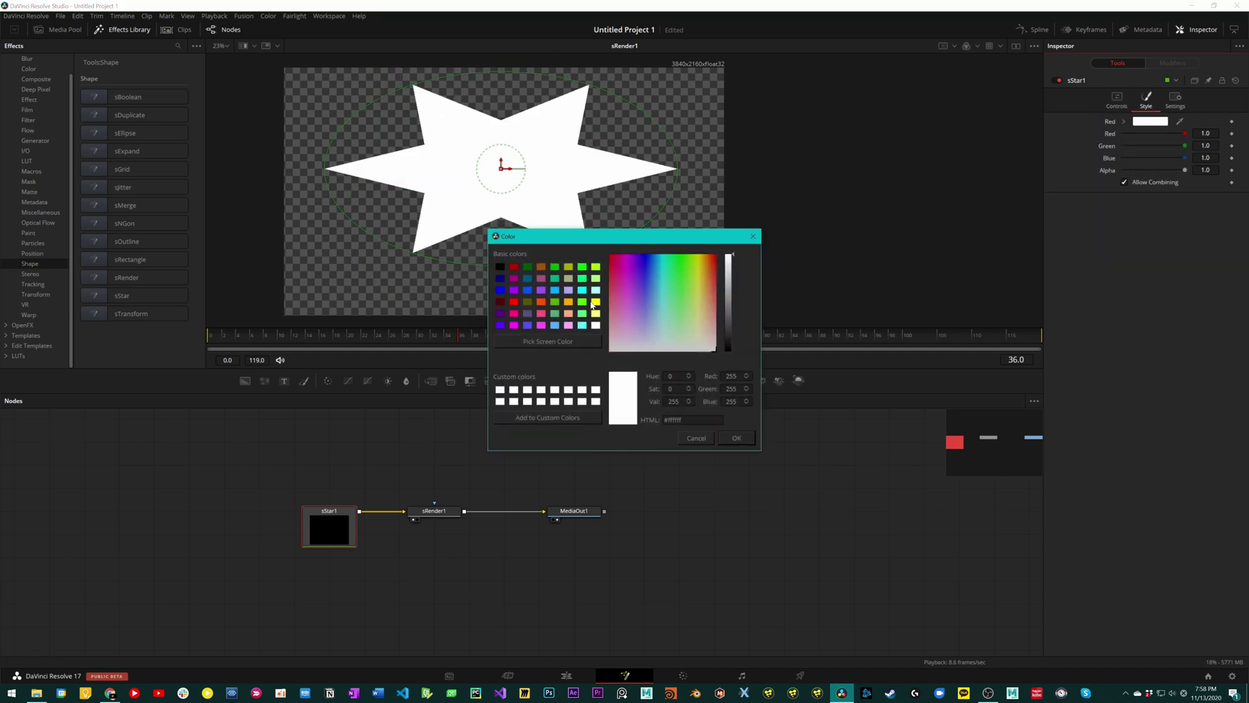
pyautogui.click(596, 302)
pyautogui.click(735, 438)
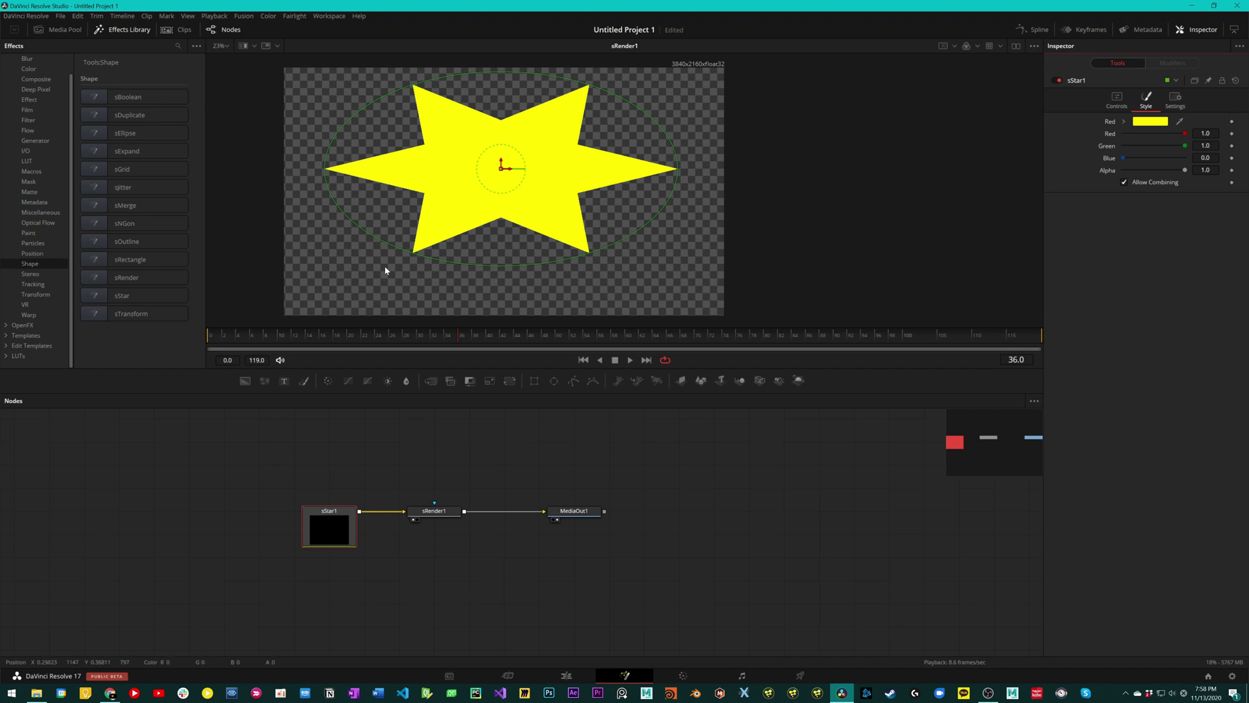
pyautogui.click(593, 568)
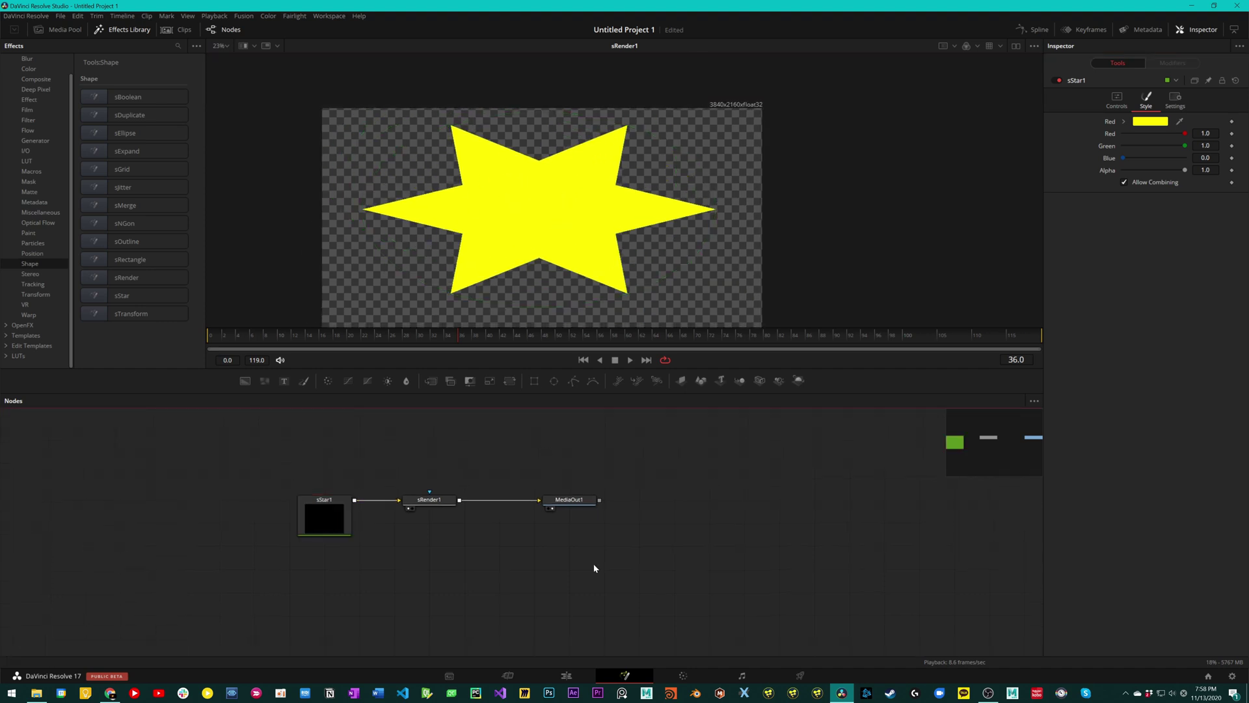
pyautogui.click(566, 675)
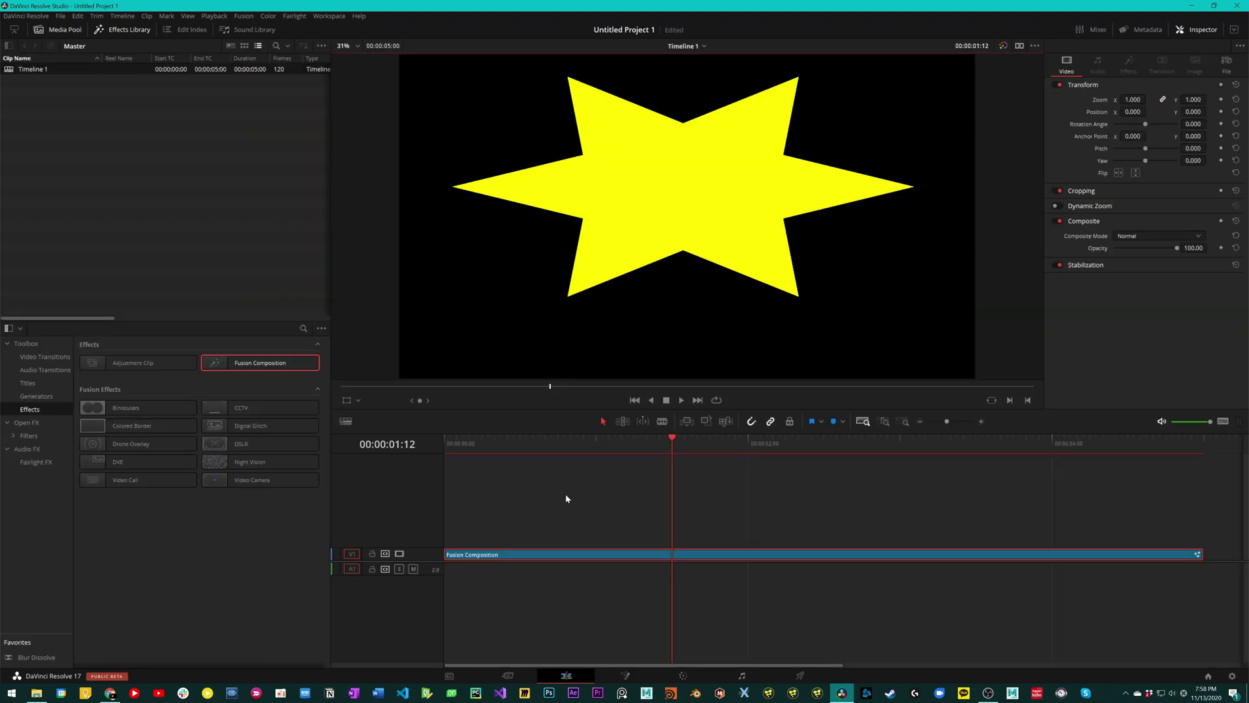